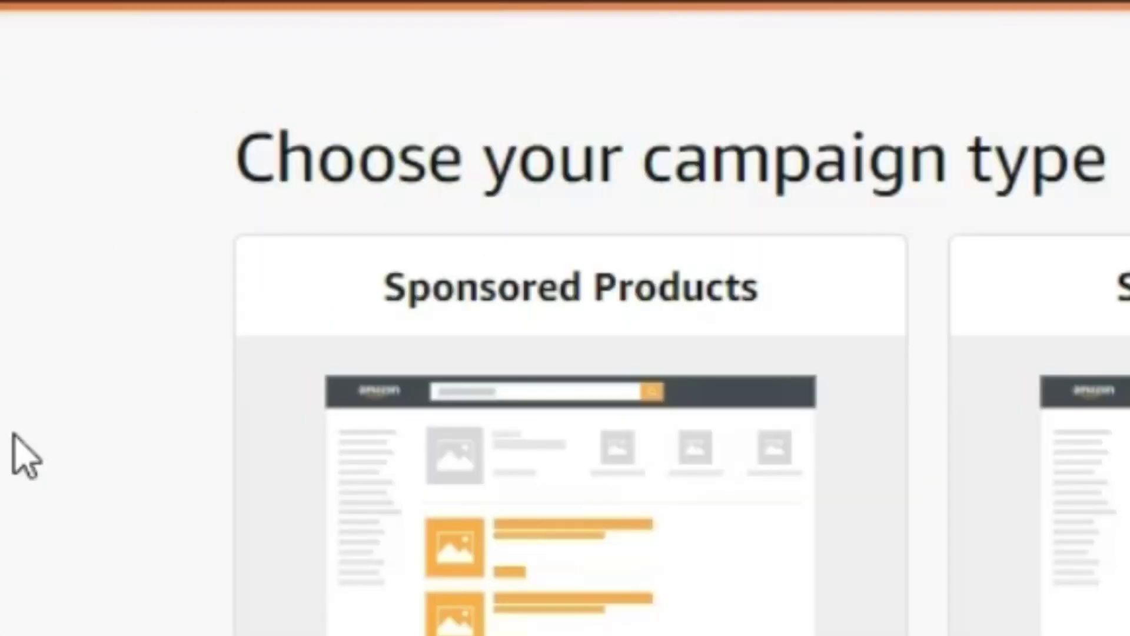
Start creating a Sponsored Products campaign from the available campaign types.
{"action": "left_click_drag", "start_coordinate": [200, 158], "coordinate": [350, 158]}
{"action": "left_click_drag", "start_coordinate": [289, 301], "coordinate": [802, 320]}
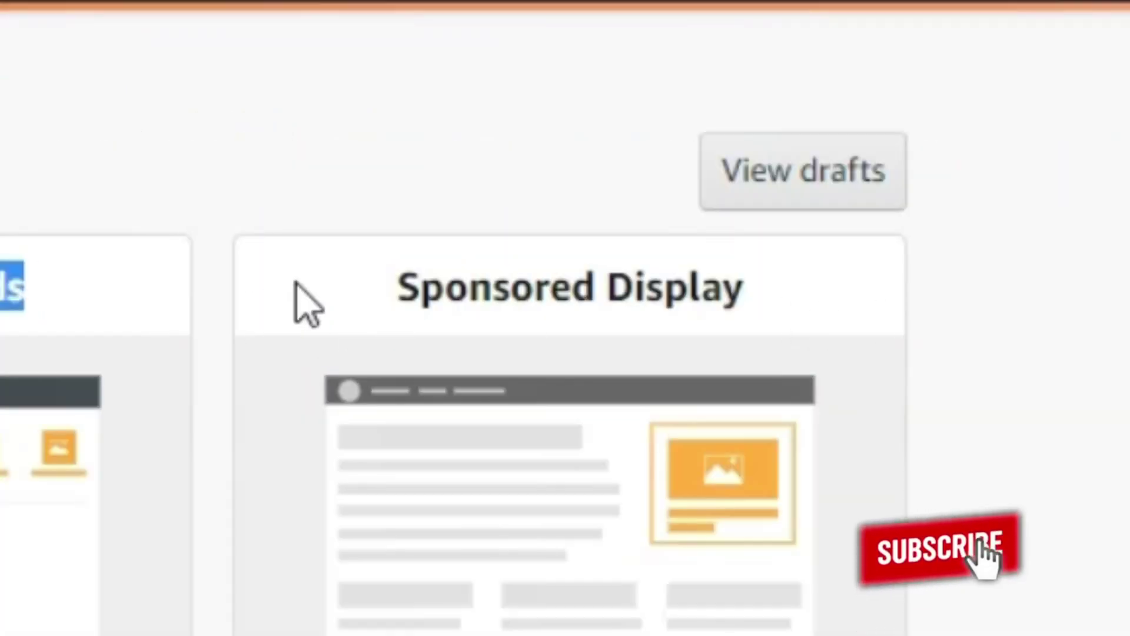
{"action": "left_click_drag", "start_coordinate": [1003, 303], "coordinate": [1129, 270]}
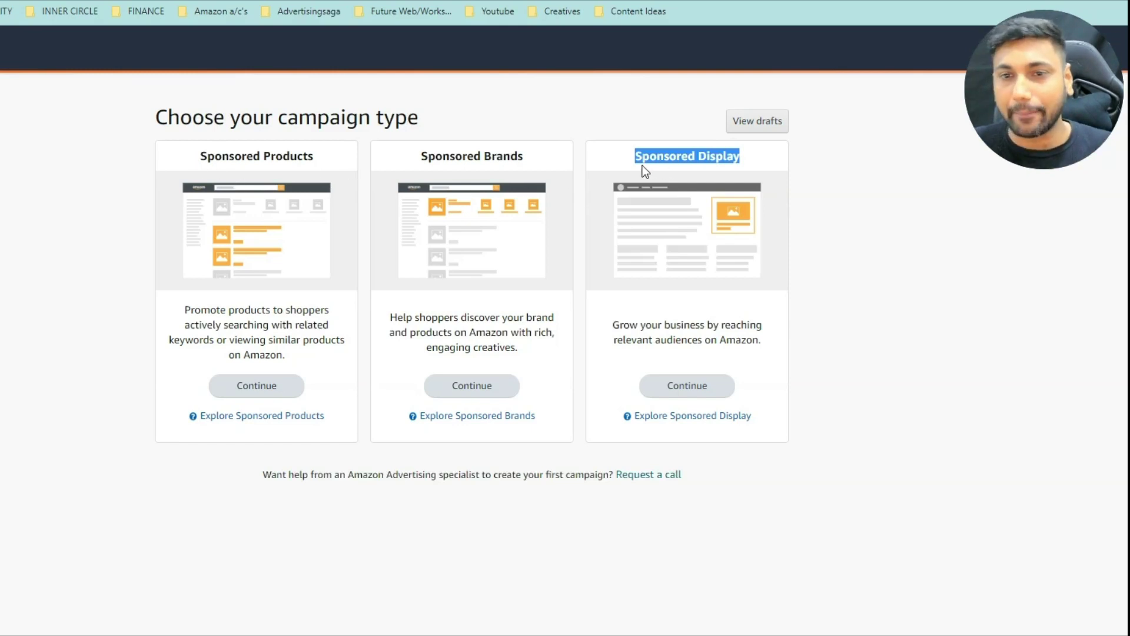
{"action": "left_click_drag", "start_coordinate": [414, 158], "coordinate": [568, 168]}
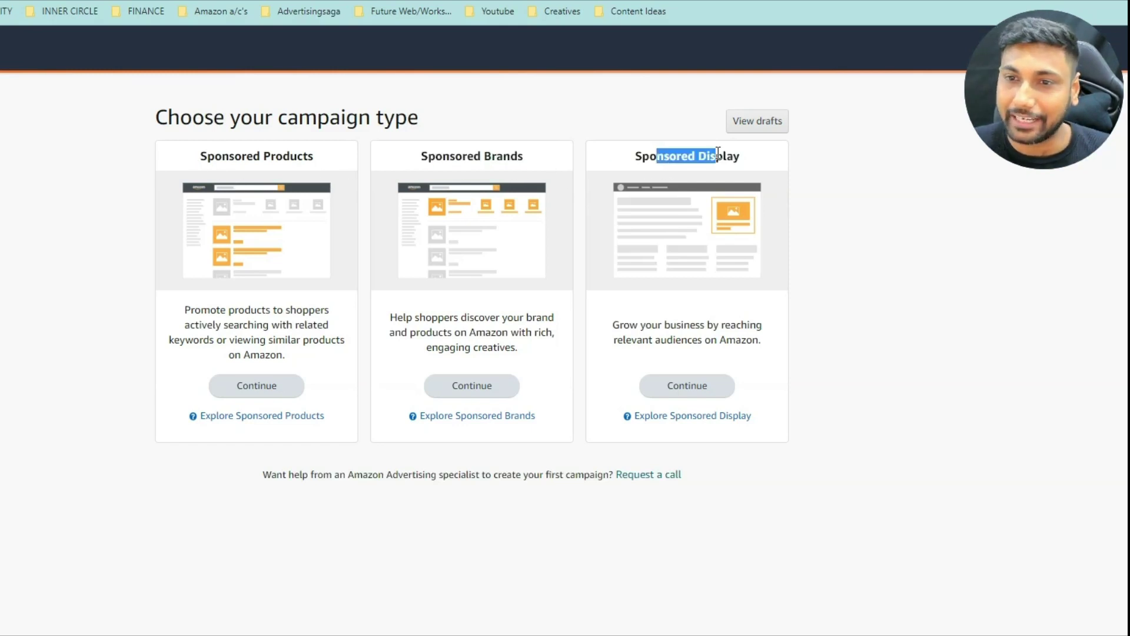
{"action": "left_click", "coordinate": [242, 390]}
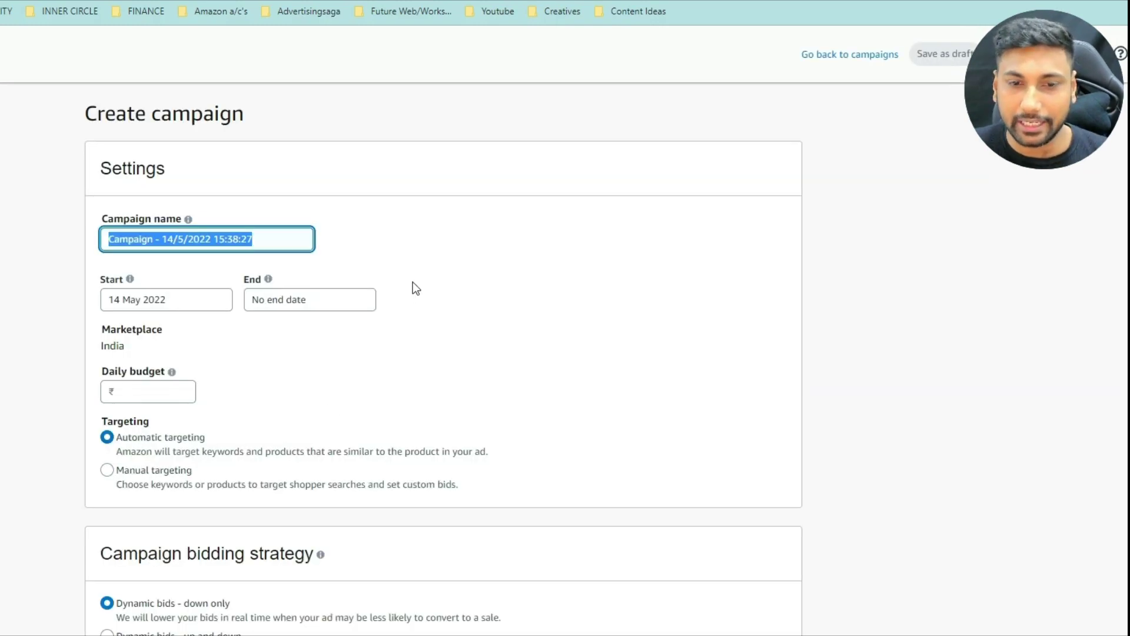
Clear the default campaign name in the campaign settings.
{"action": "type", "text": "="}
{"action": "key", "text": "BackSpace"}
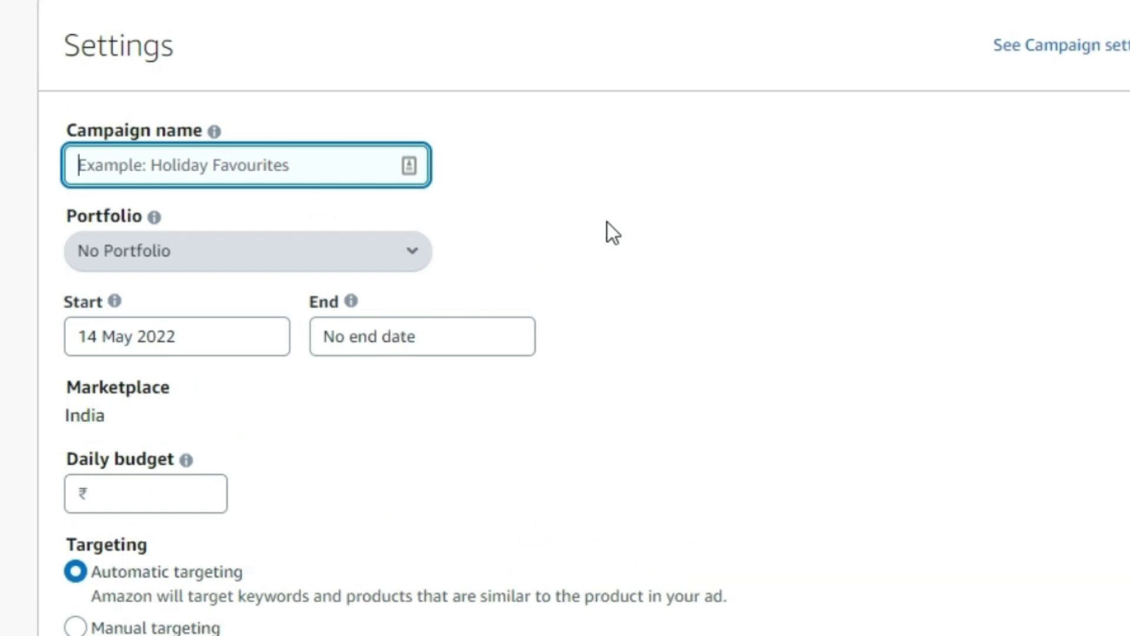
{"action": "type", "text": "123"}
{"action": "key", "text": "BackSpace"}
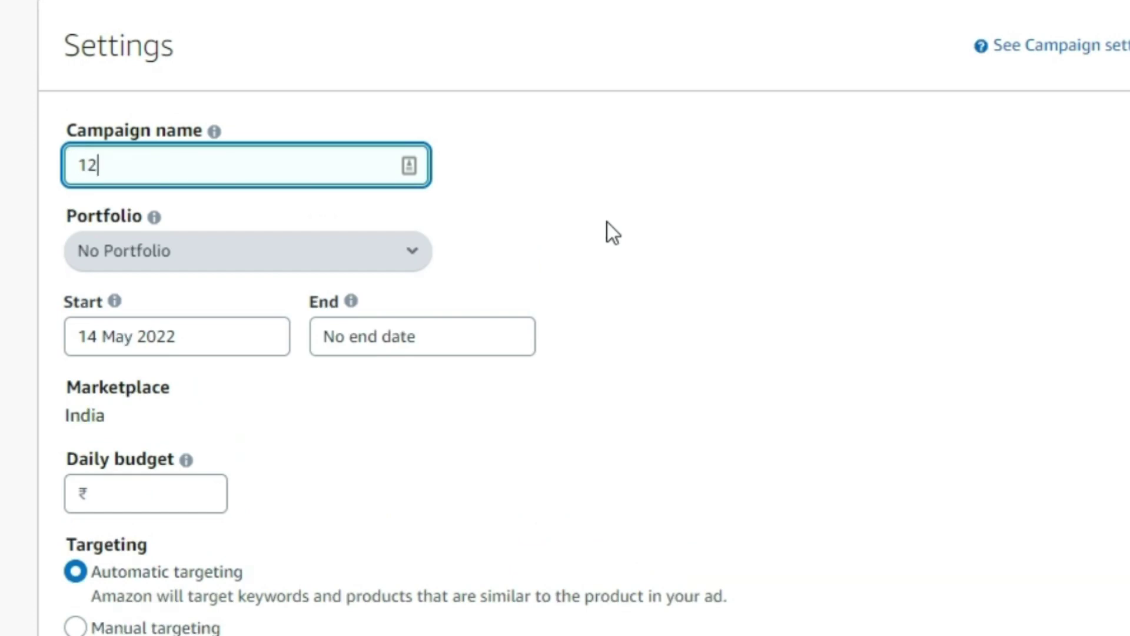
{"action": "key", "text": "BackSpace"}
{"action": "key", "text": "BackSpace"}
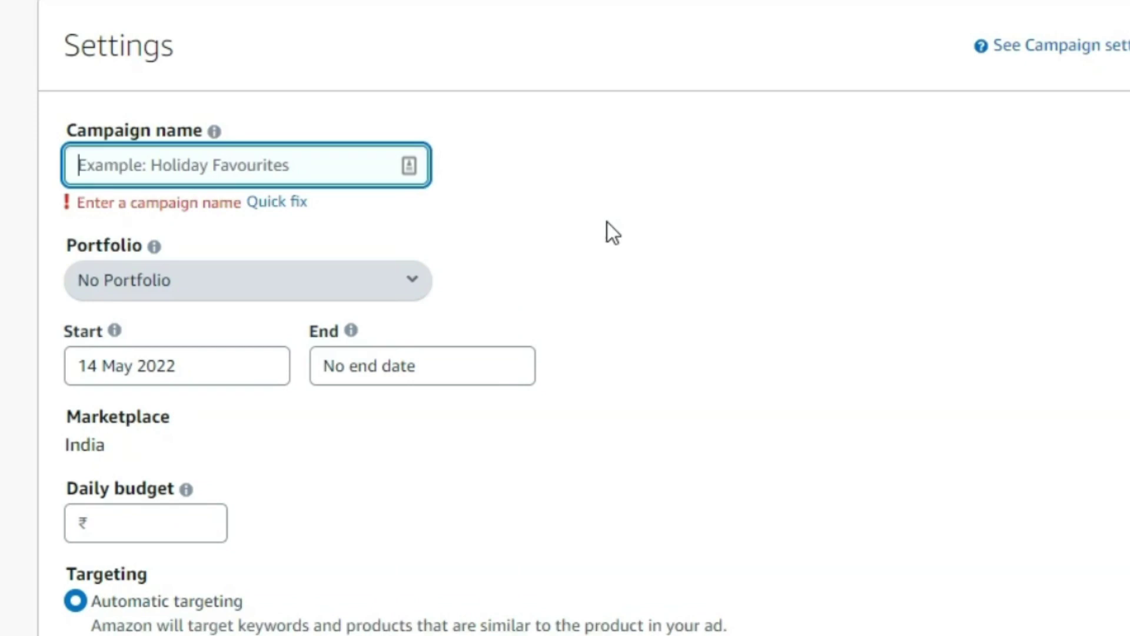
Name the campaign Bottle-Auto-14-5-22.
{"action": "type", "text": "bOTT"}
{"action": "key", "text": "BackSpace"}
{"action": "key", "text": "BackSpace"}
{"action": "key", "text": "BackSpace"}
{"action": "key", "text": "BackSpace"}
{"action": "type", "text": "Boyy"}
{"action": "key", "text": "BackSpace"}
{"action": "key", "text": "BackSpace"}
{"action": "type", "text": "t"}
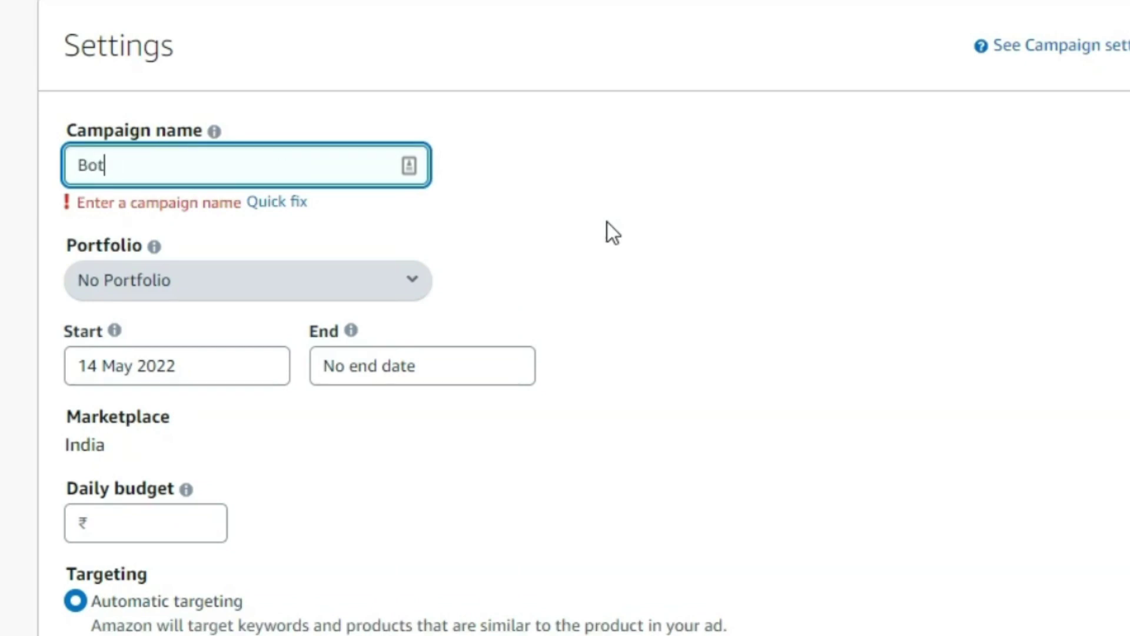
{"action": "type", "text": "tle-K"}
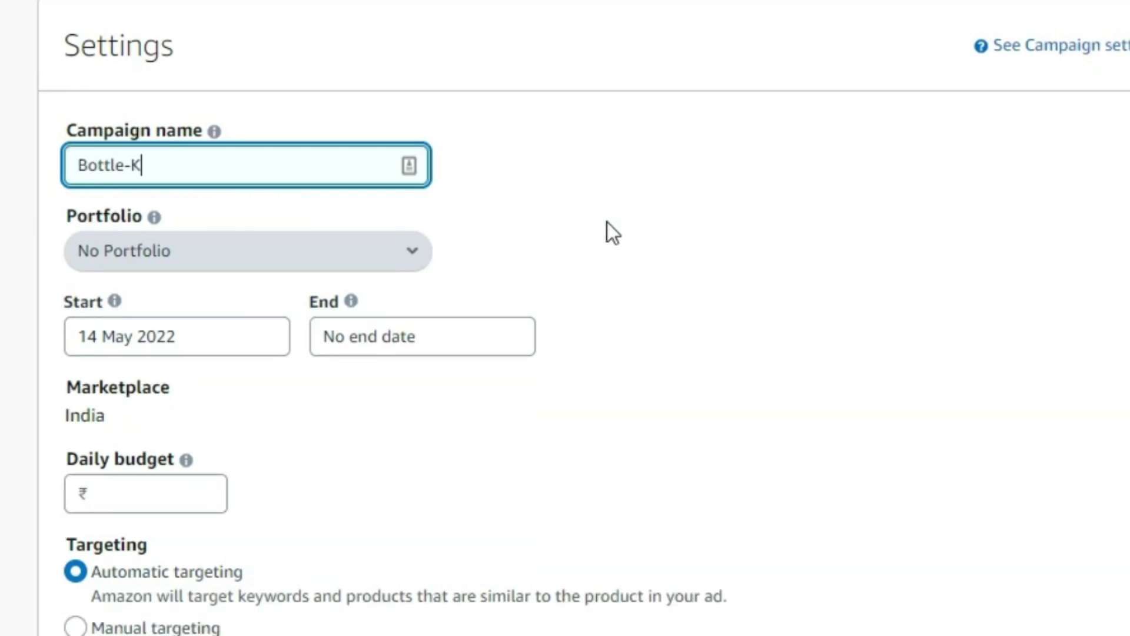
{"action": "key", "text": "BackSpace"}
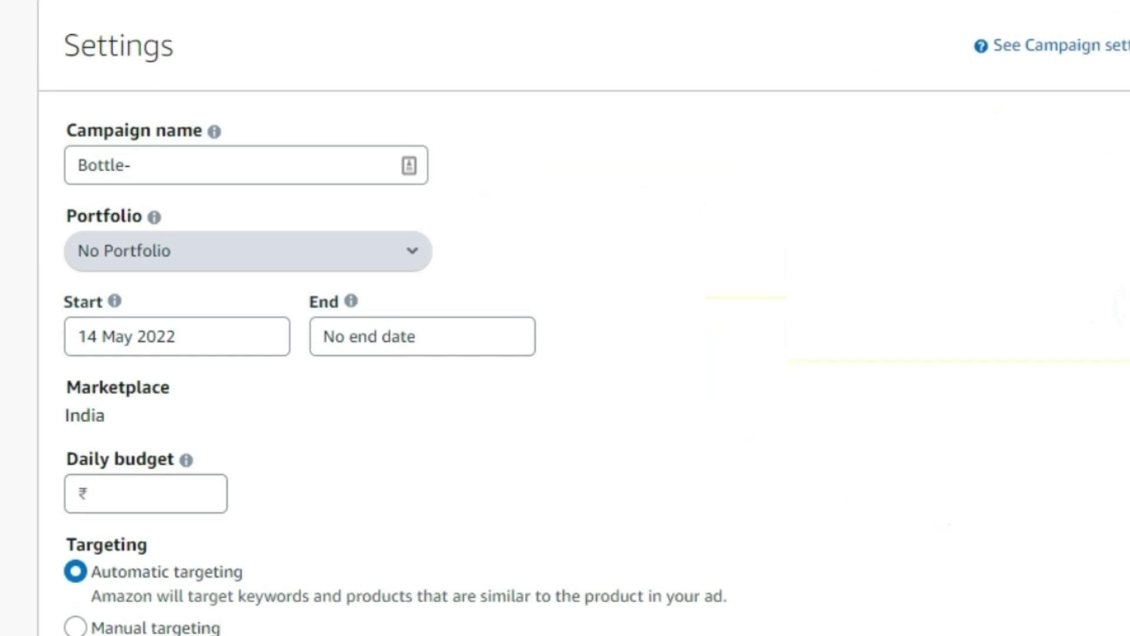
{"action": "left_click", "coordinate": [215, 166]}
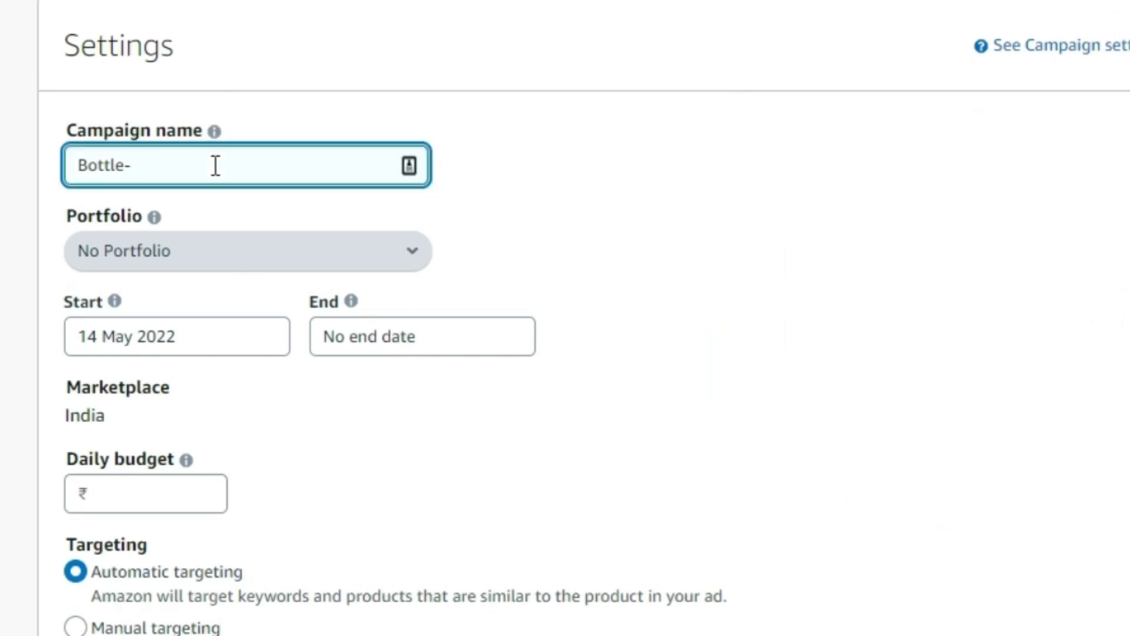
{"action": "type", "text": "aU"}
{"action": "key", "text": "BackSpace"}
{"action": "key", "text": "BackSpace"}
{"action": "type", "text": "Auto-14-5-22"}
{"action": "left_click", "coordinate": [751, 258]}
Set the campaign's daily budget to ₹50.
{"action": "scroll", "coordinate": [716, 291], "scroll_direction": "down", "scroll_amount": 7}
{"action": "scroll", "coordinate": [634, 259], "scroll_direction": "up", "scroll_amount": 3}
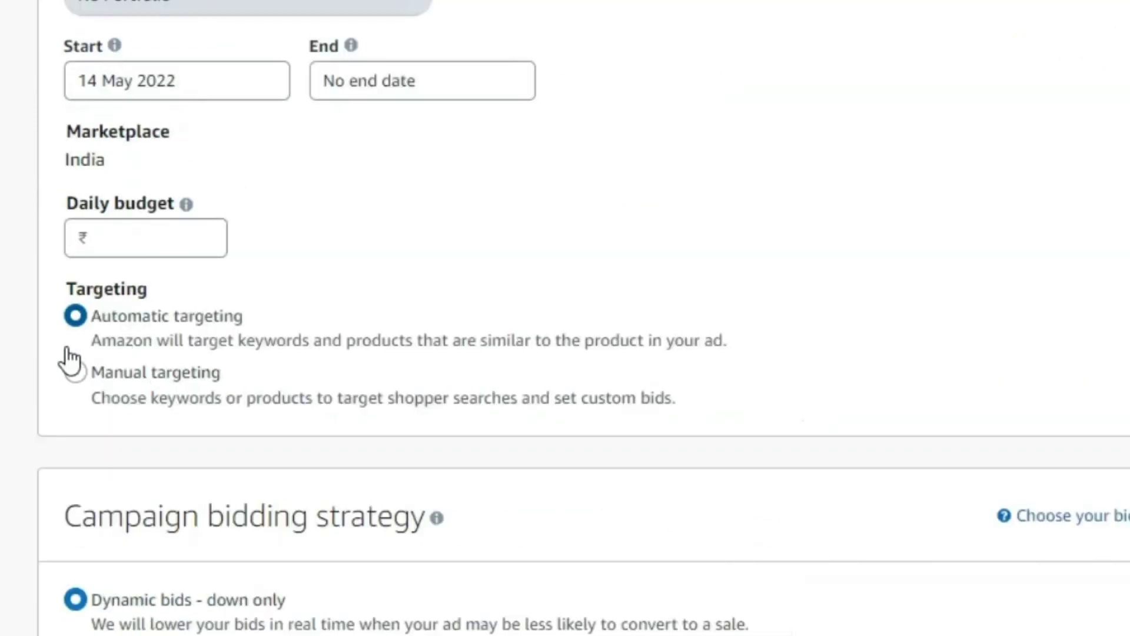
{"action": "left_click", "coordinate": [167, 242]}
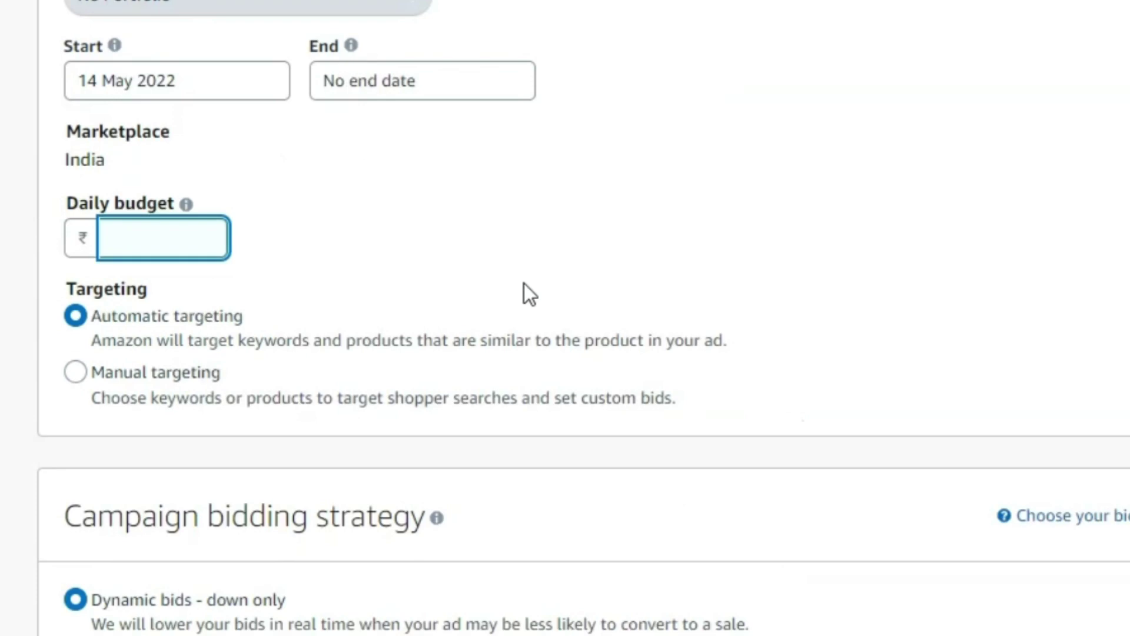
{"action": "type", "text": "50"}
{"action": "left_click", "coordinate": [685, 240]}
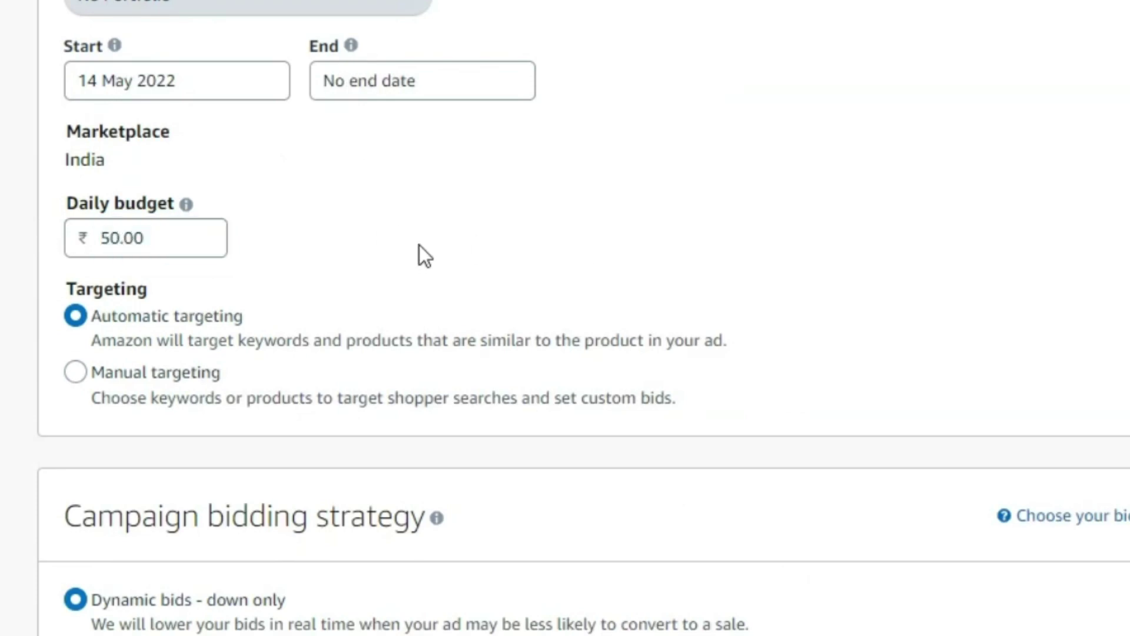
Review the campaign bidding strategy options and expand the bid adjustments by placement.
{"action": "scroll", "coordinate": [476, 236], "scroll_direction": "down", "scroll_amount": 6}
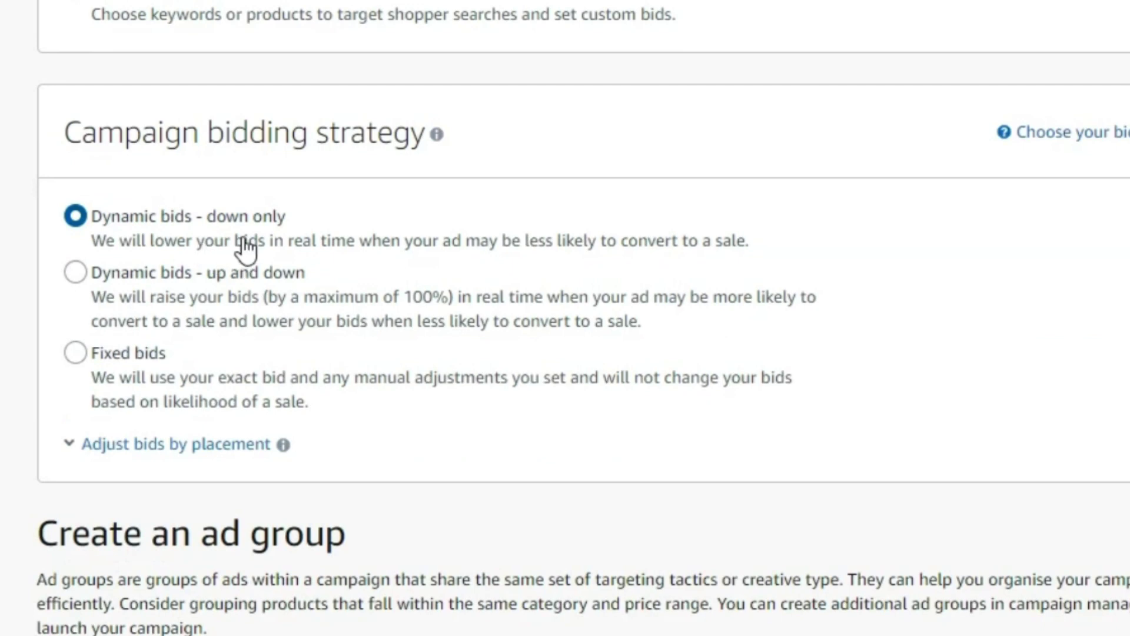
{"action": "left_click", "coordinate": [170, 446]}
{"action": "scroll", "coordinate": [177, 435], "scroll_direction": "down", "scroll_amount": 1}
{"action": "scroll", "coordinate": [178, 421], "scroll_direction": "down", "scroll_amount": 3}
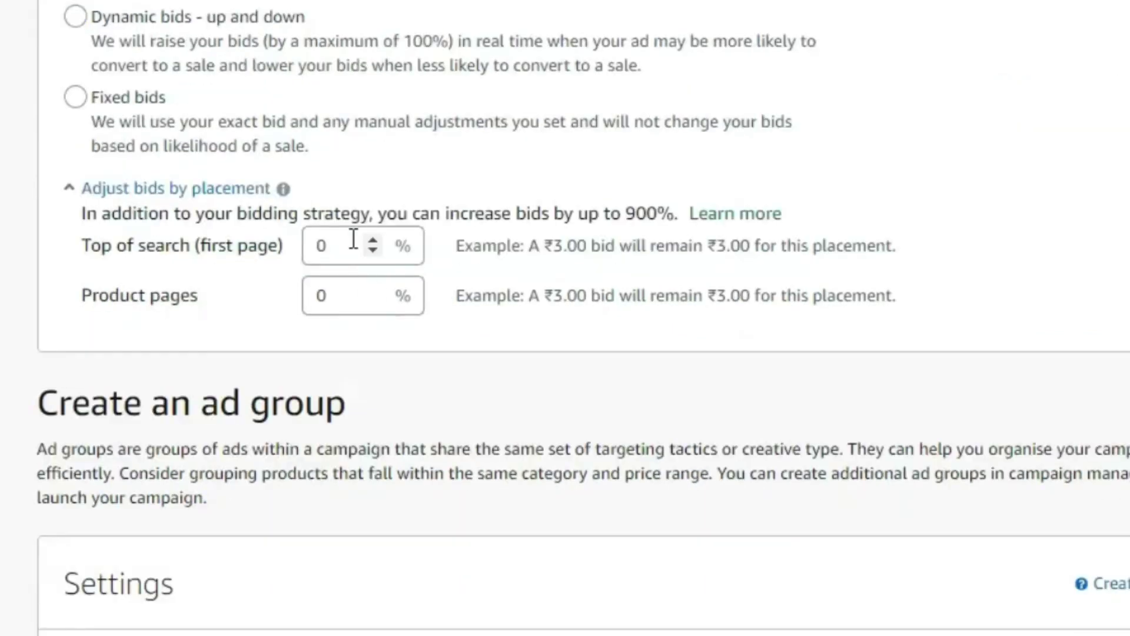
{"action": "scroll", "coordinate": [383, 259], "scroll_direction": "down", "scroll_amount": 4}
Copy the campaign name Bottle-Auto-14-5-22 into the ad group name.
{"action": "scroll", "coordinate": [259, 370], "scroll_direction": "up", "scroll_amount": 15}
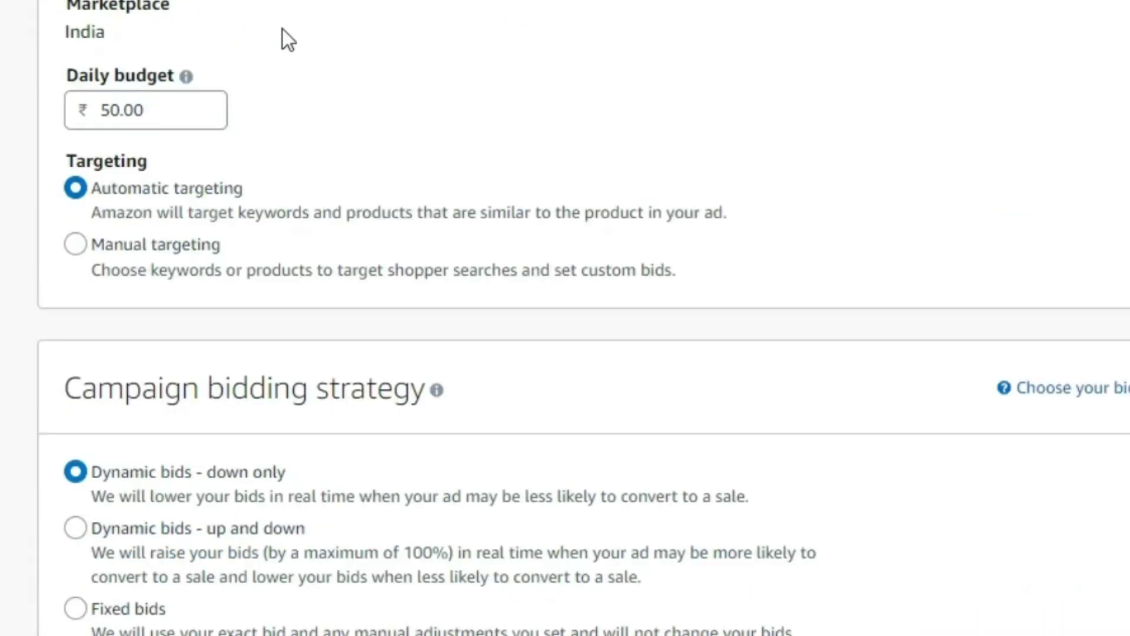
{"action": "triple_click", "coordinate": [279, 32]}
{"action": "key", "text": "ctrl+c"}
{"action": "scroll", "coordinate": [265, 138], "scroll_direction": "down", "scroll_amount": 15}
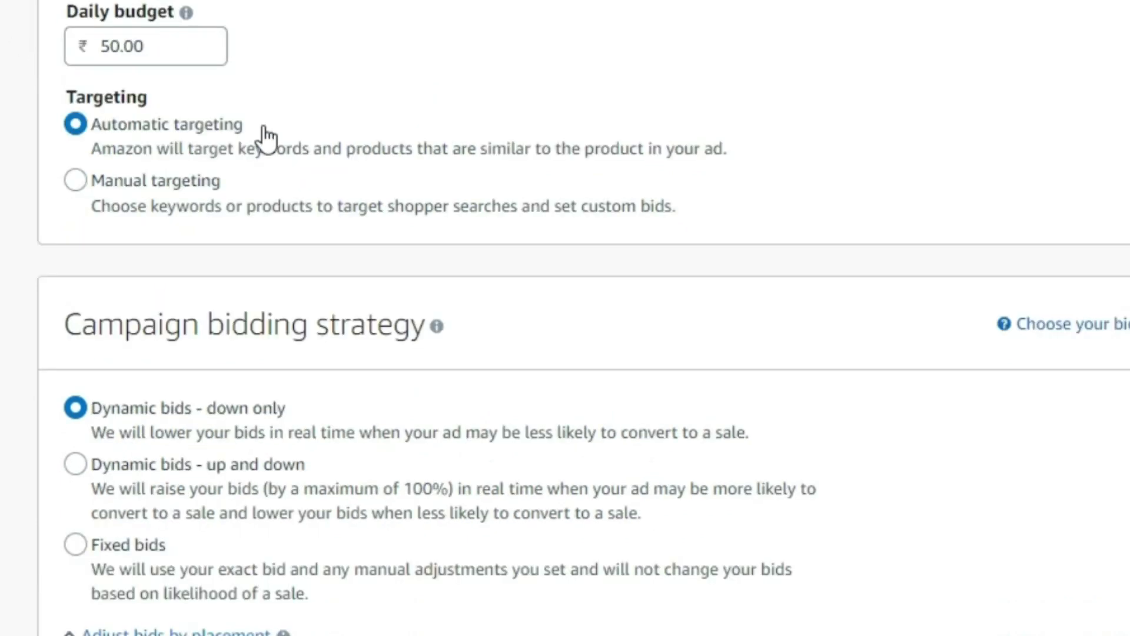
{"action": "triple_click", "coordinate": [315, 574]}
{"action": "key", "text": "ctrl+v"}
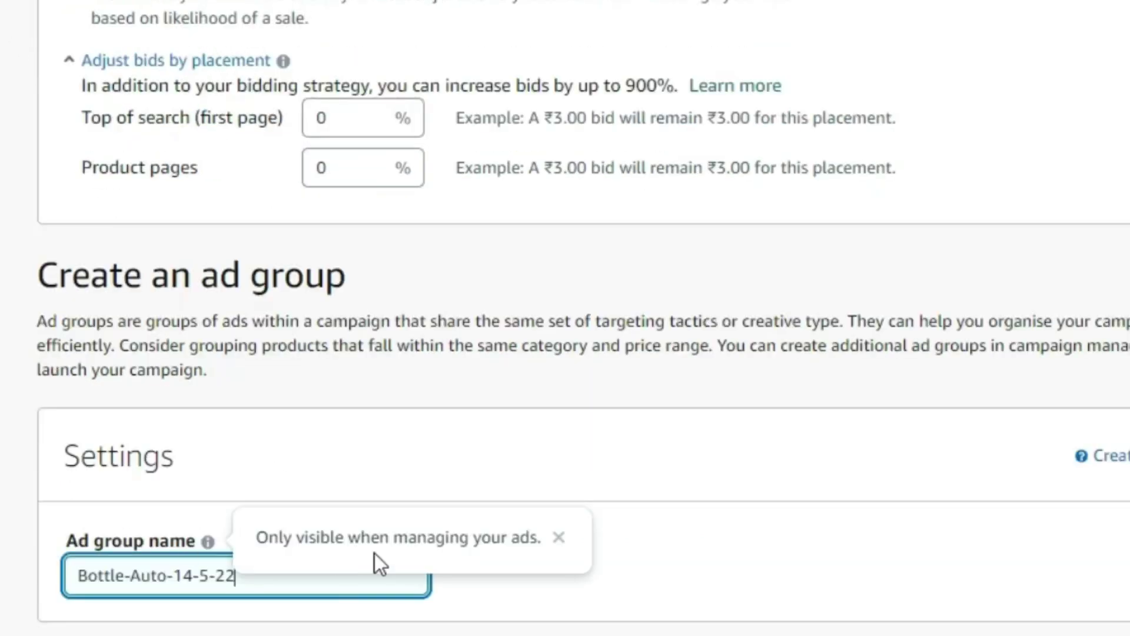
{"action": "left_click", "coordinate": [669, 481]}
Add the ZAFOS Handcrafted Diyas listing with SKU Diya-30pc to the ad group's products.
{"action": "scroll", "coordinate": [669, 481], "scroll_direction": "down", "scroll_amount": 7}
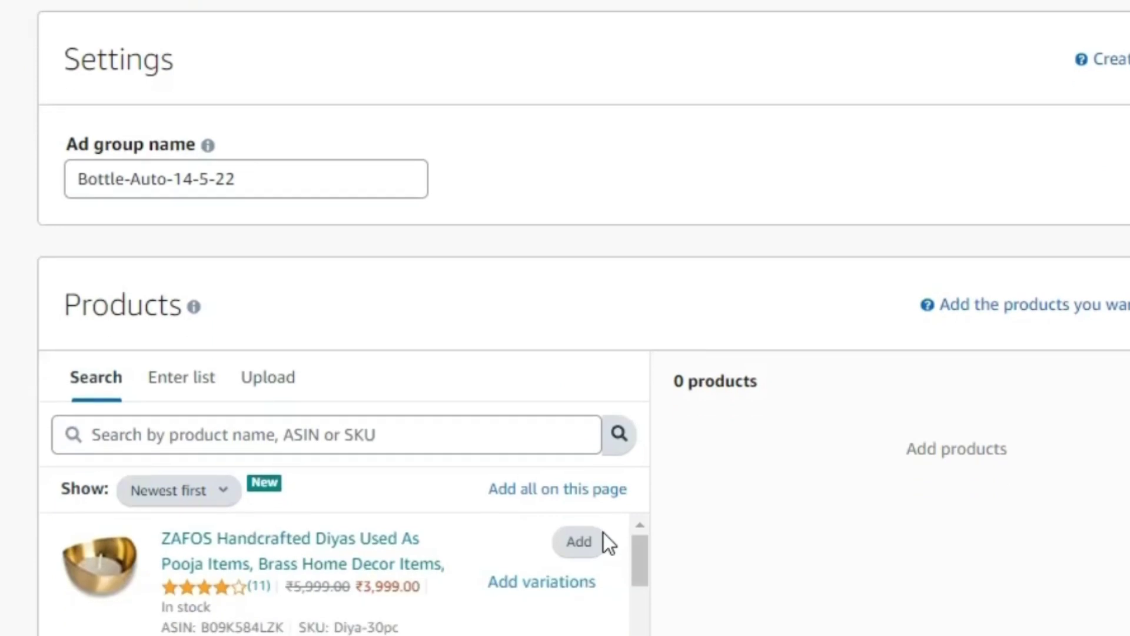
{"action": "left_click", "coordinate": [580, 509]}
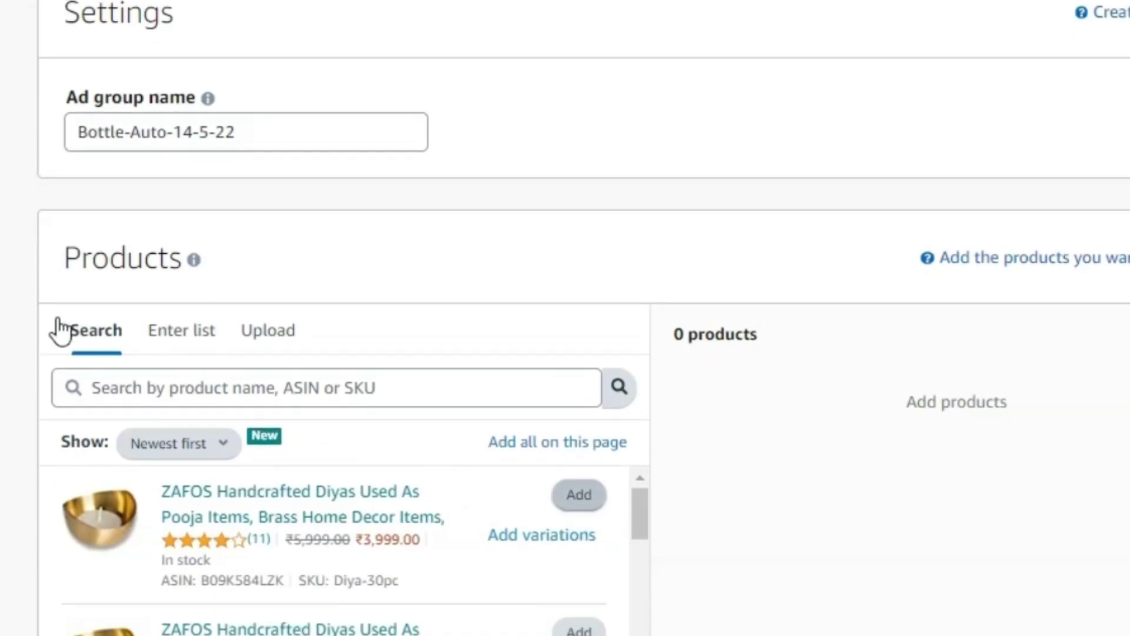
{"action": "scroll", "coordinate": [55, 323], "scroll_direction": "down", "scroll_amount": 10}
{"action": "scroll", "coordinate": [189, 266], "scroll_direction": "down", "scroll_amount": 8}
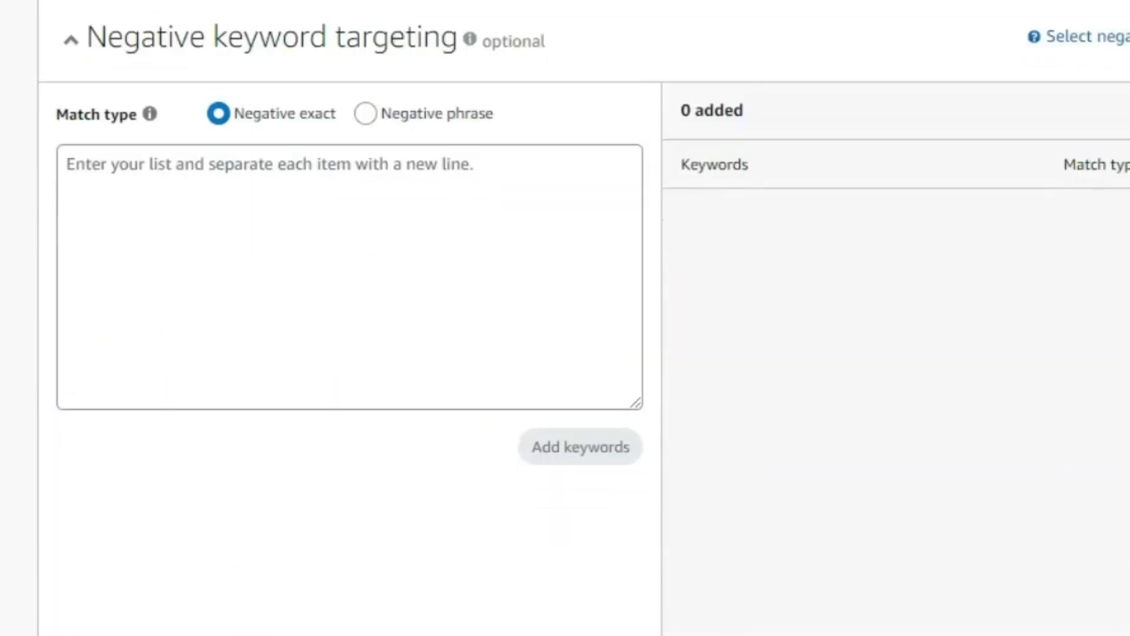
Set the default bid for automatic targeting to the suggested ₹19.90.
{"action": "scroll", "coordinate": [189, 266], "scroll_direction": "up", "scroll_amount": 5}
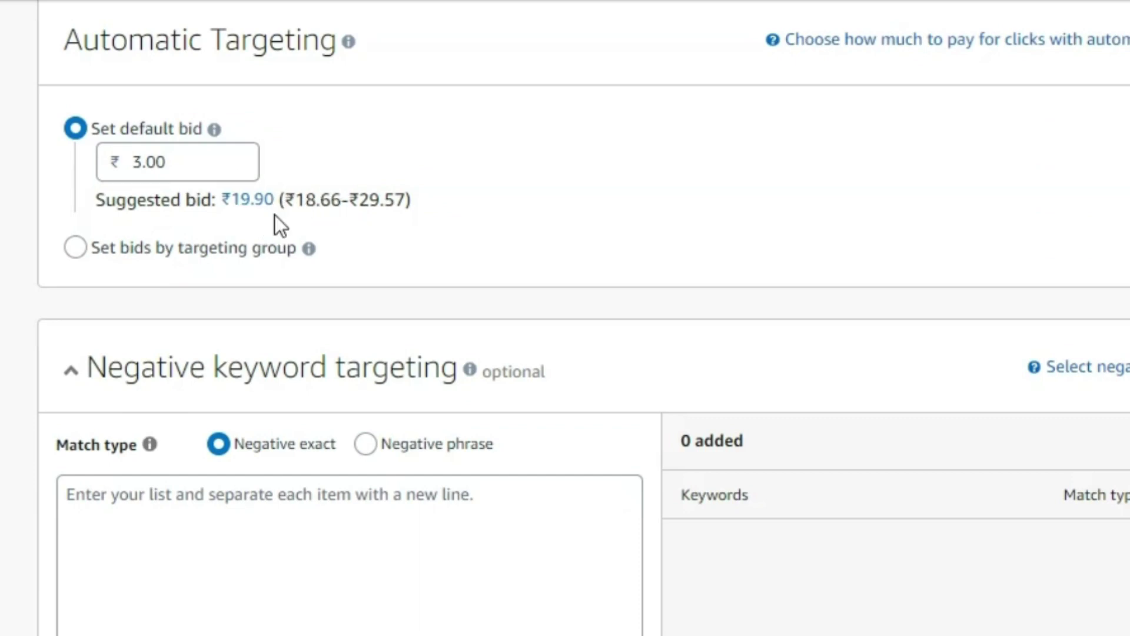
{"action": "left_click_drag", "start_coordinate": [134, 162], "coordinate": [389, 147]}
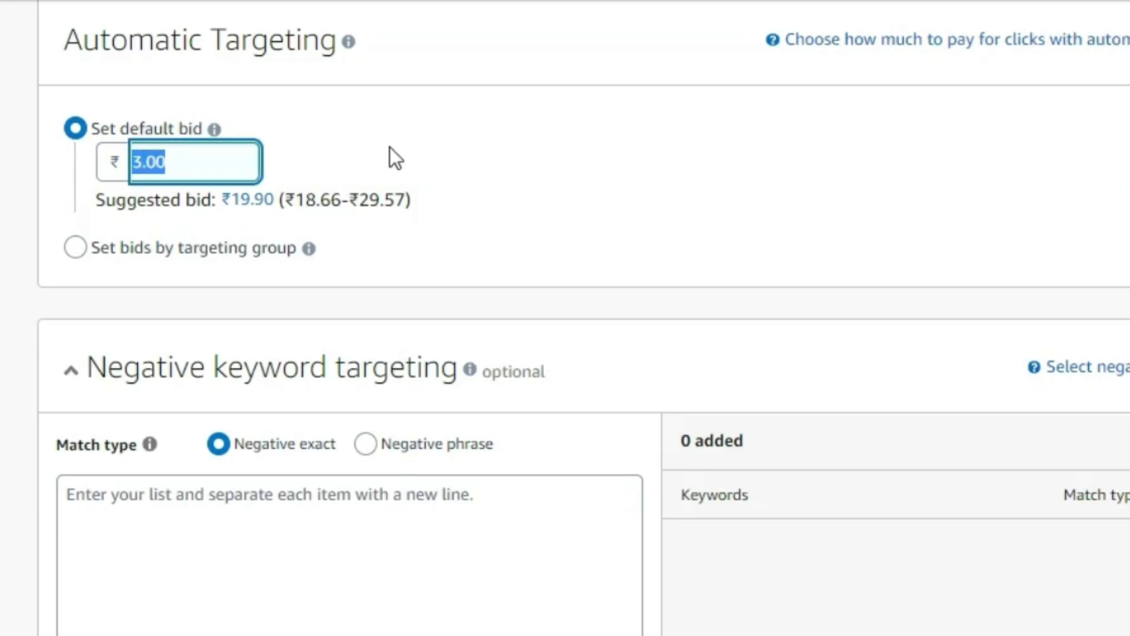
{"action": "type", "text": "19"}
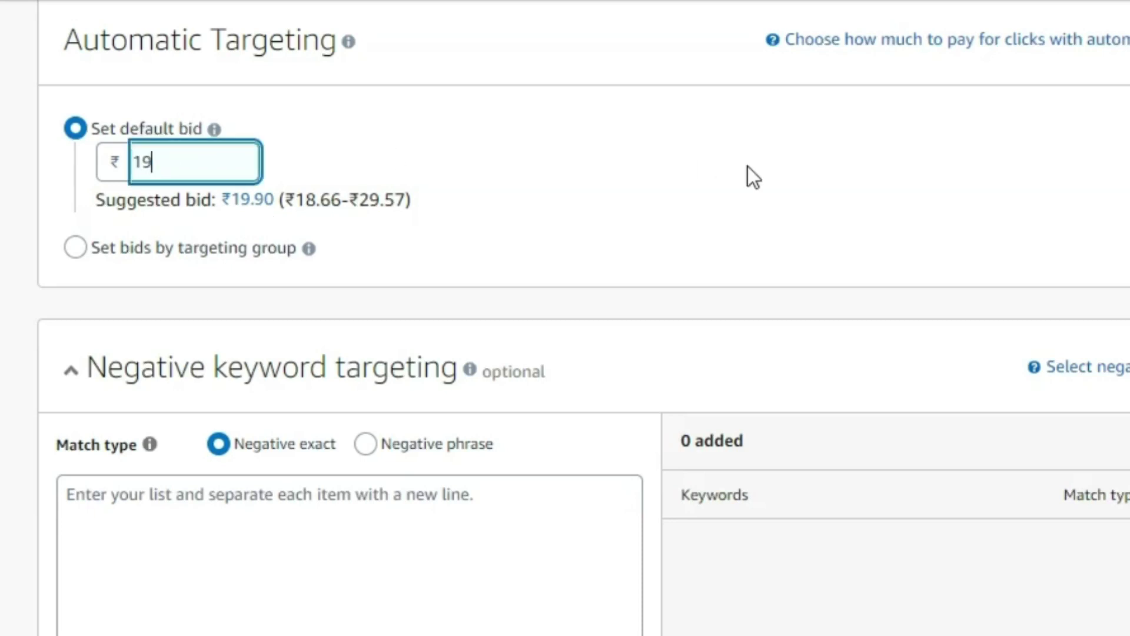
{"action": "type", "text": ".90"}
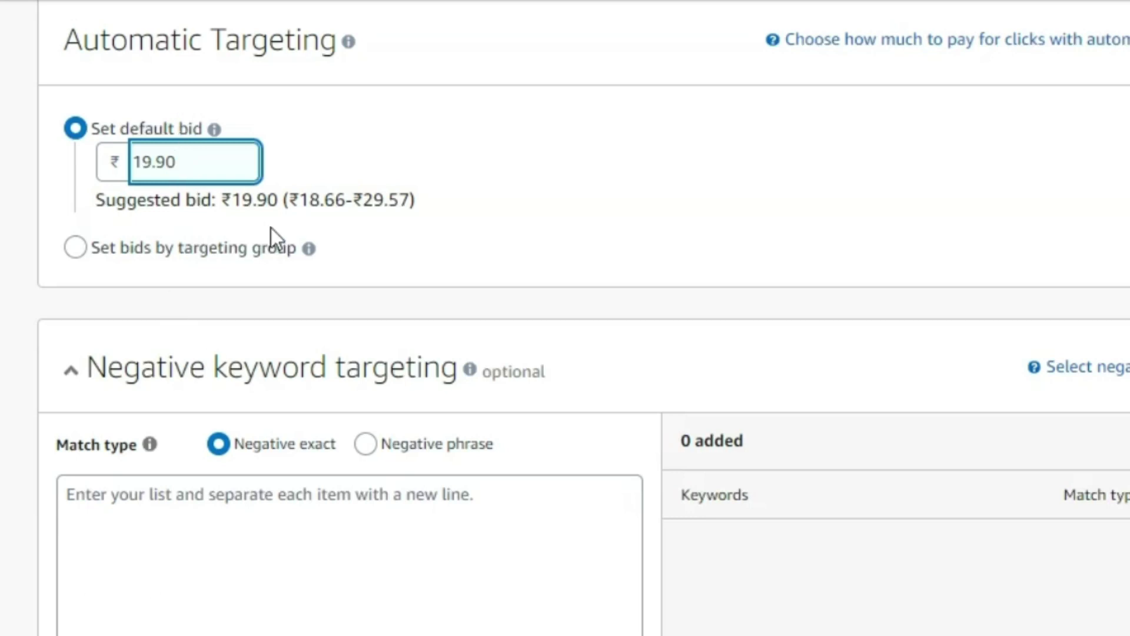
Switch to Calculator and compute 19.90 × 0.50 to get half of the suggested bid.
{"action": "key", "text": "super"}
{"action": "type", "text": "calc"}
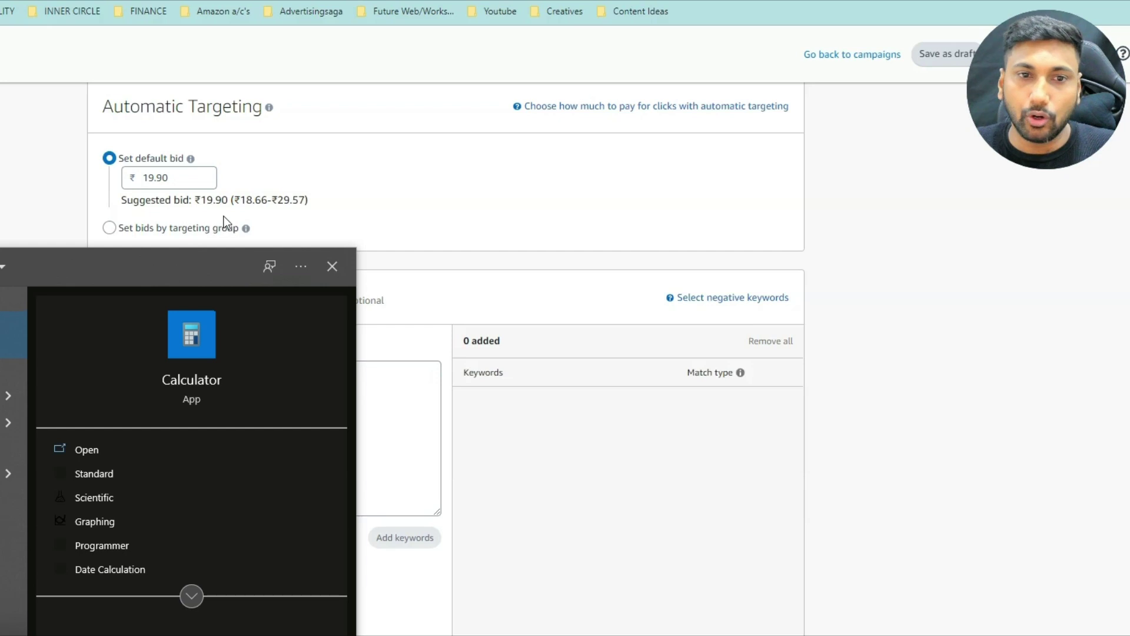
{"action": "key", "text": "Return"}
{"action": "type", "text": "1"}
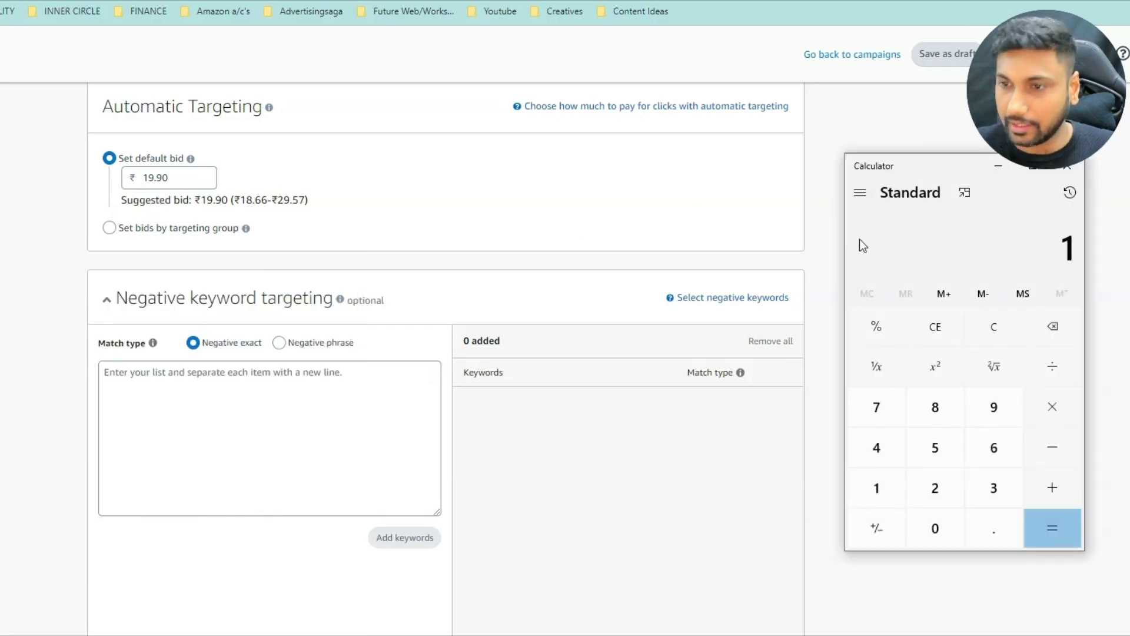
{"action": "type", "text": "9.90*0.50"}
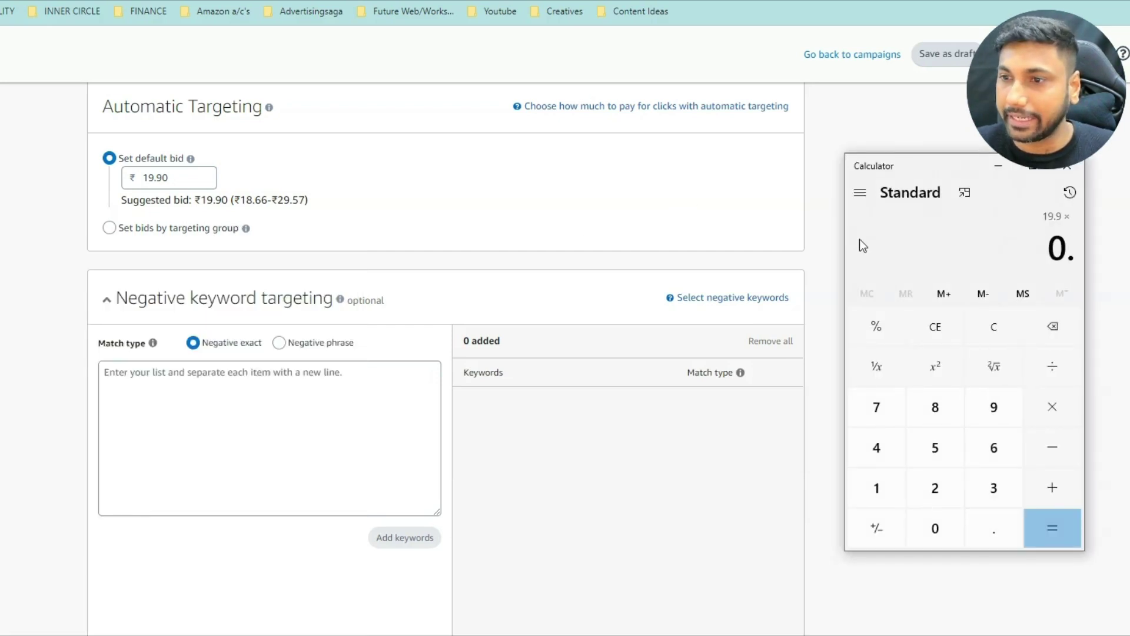
{"action": "key", "text": "Return"}
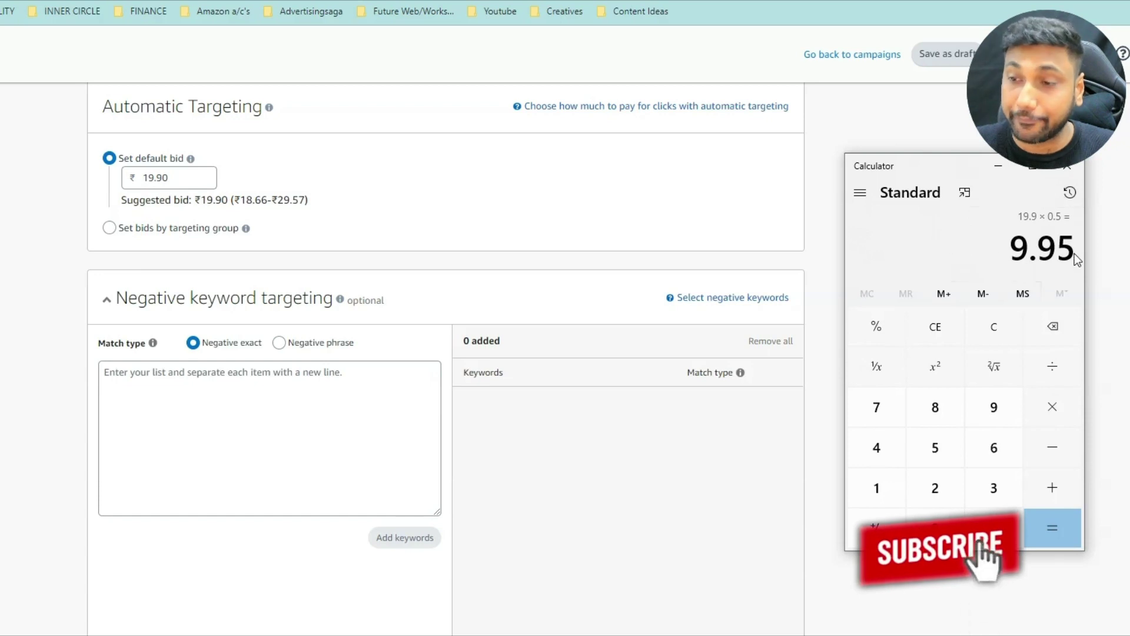
Set the default bid for automatic targeting to ₹9.95.
{"action": "double_click", "coordinate": [189, 177]}
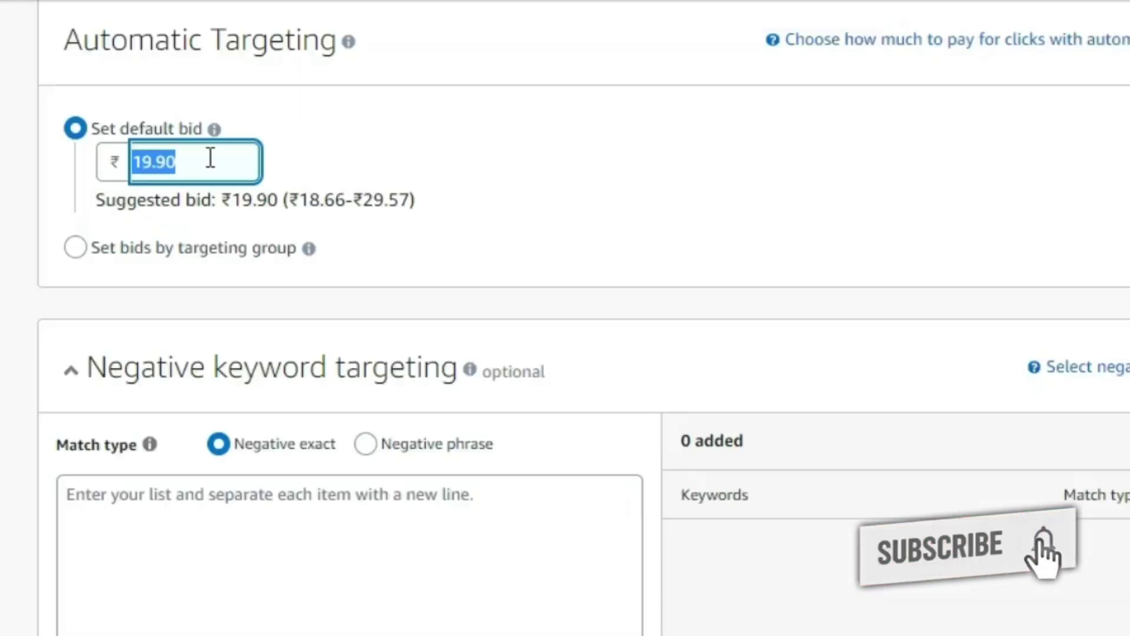
{"action": "type", "text": "9.945"}
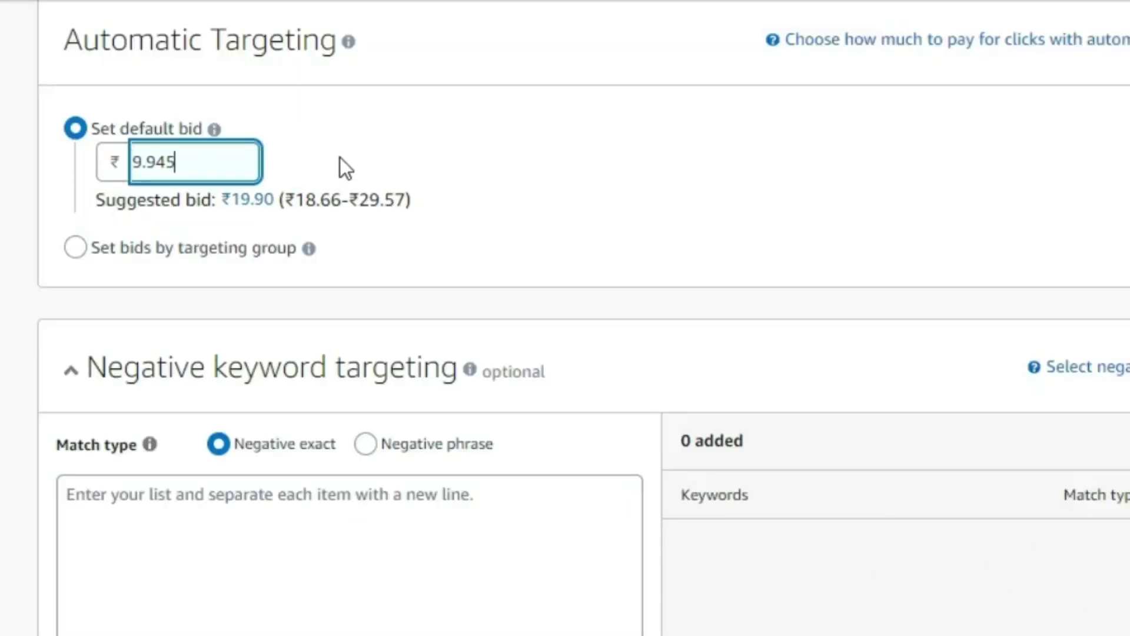
{"action": "key", "text": "Left"}
{"action": "key", "text": "BackSpace"}
{"action": "left_click", "coordinate": [698, 200]}
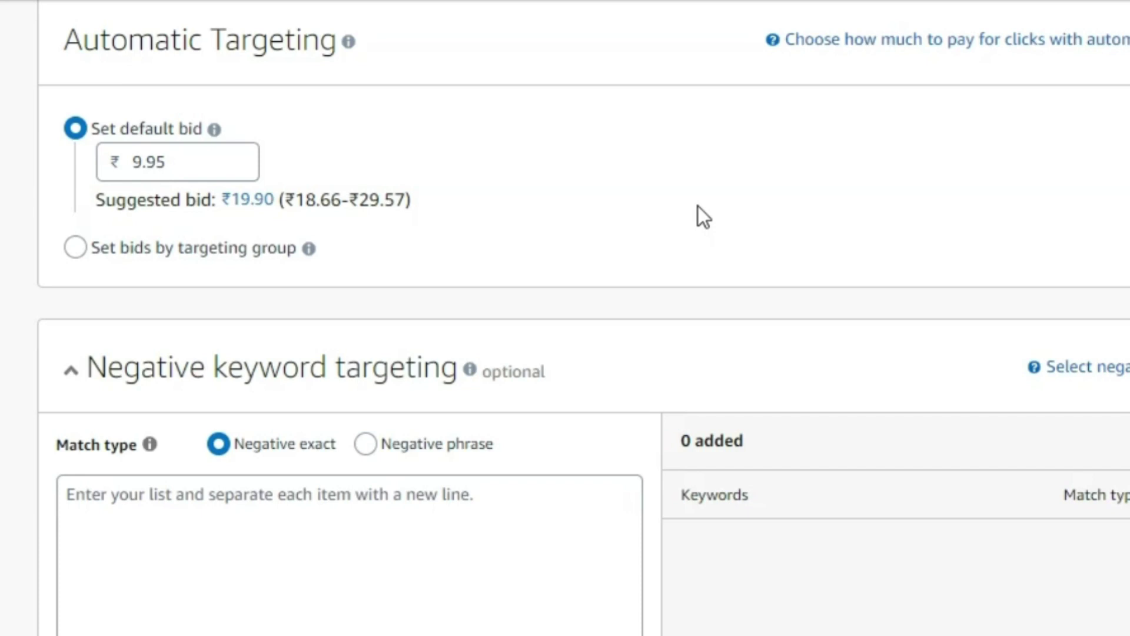
{"action": "scroll", "coordinate": [509, 220], "scroll_direction": "down", "scroll_amount": 10}
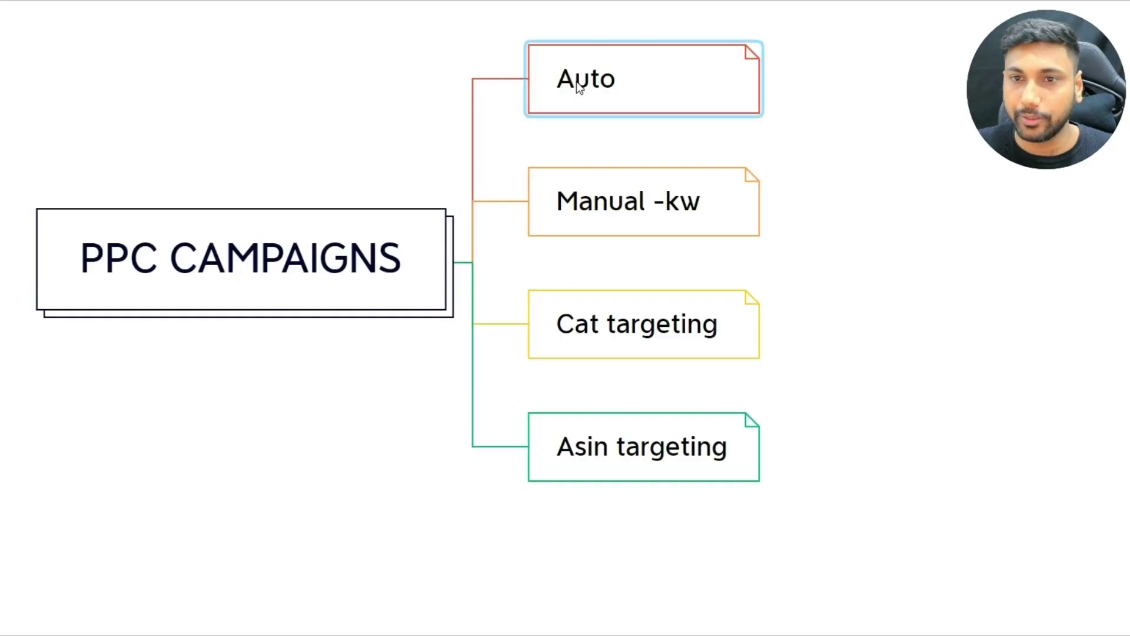
{"action": "left_click", "coordinate": [576, 80]}
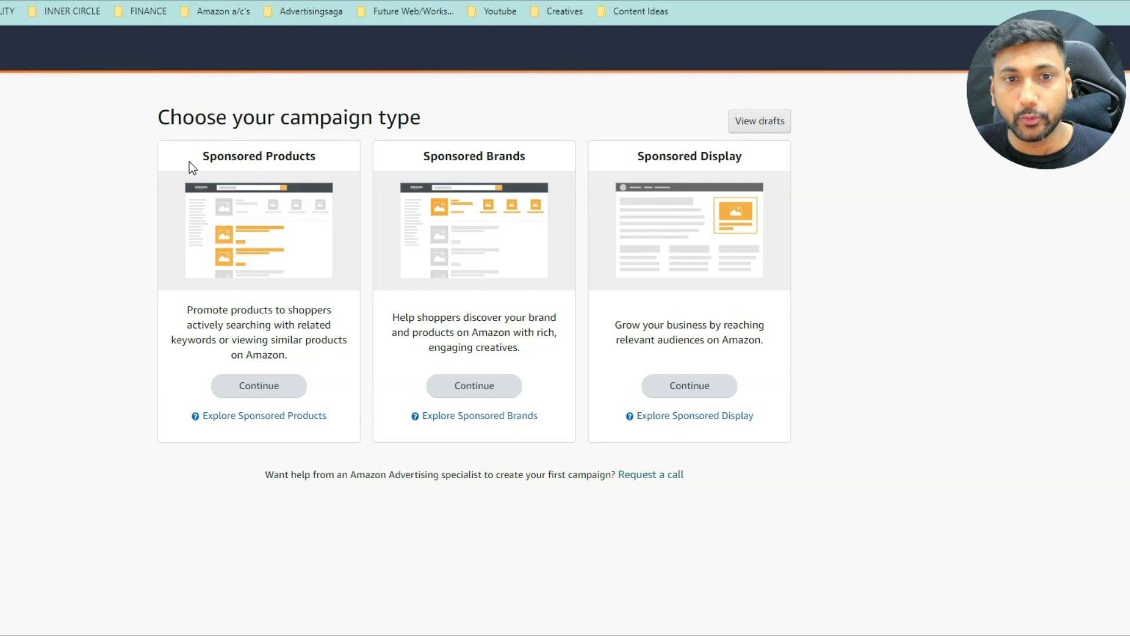
Start a new Sponsored Products campaign and name it Football-KW-14-5-22.
{"action": "left_click_drag", "start_coordinate": [189, 161], "coordinate": [235, 163]}
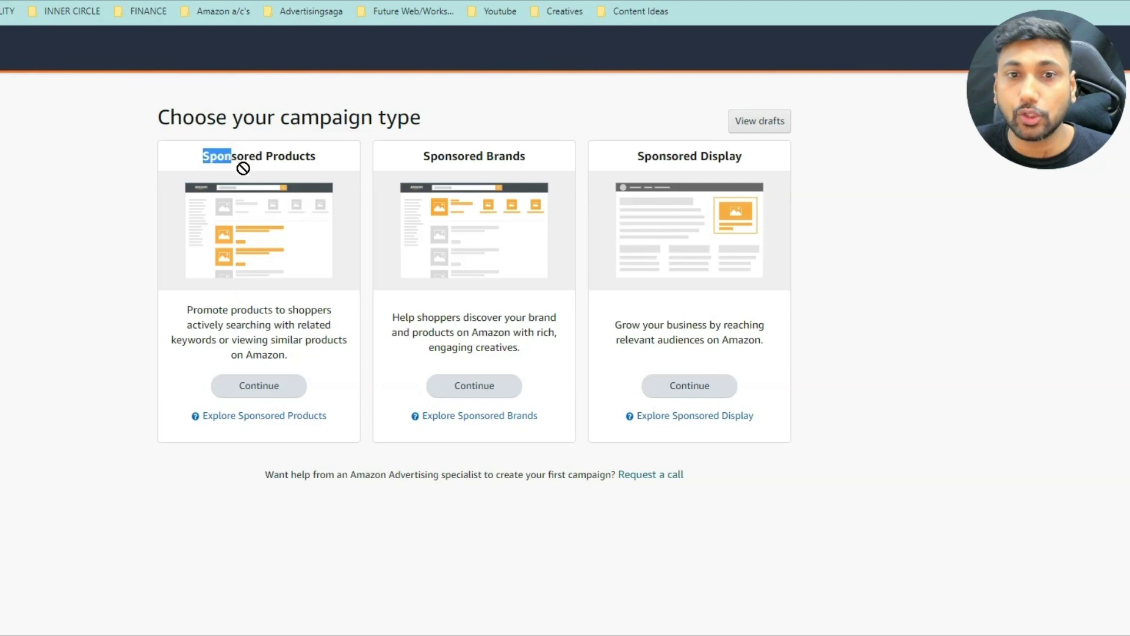
{"action": "left_click", "coordinate": [272, 386]}
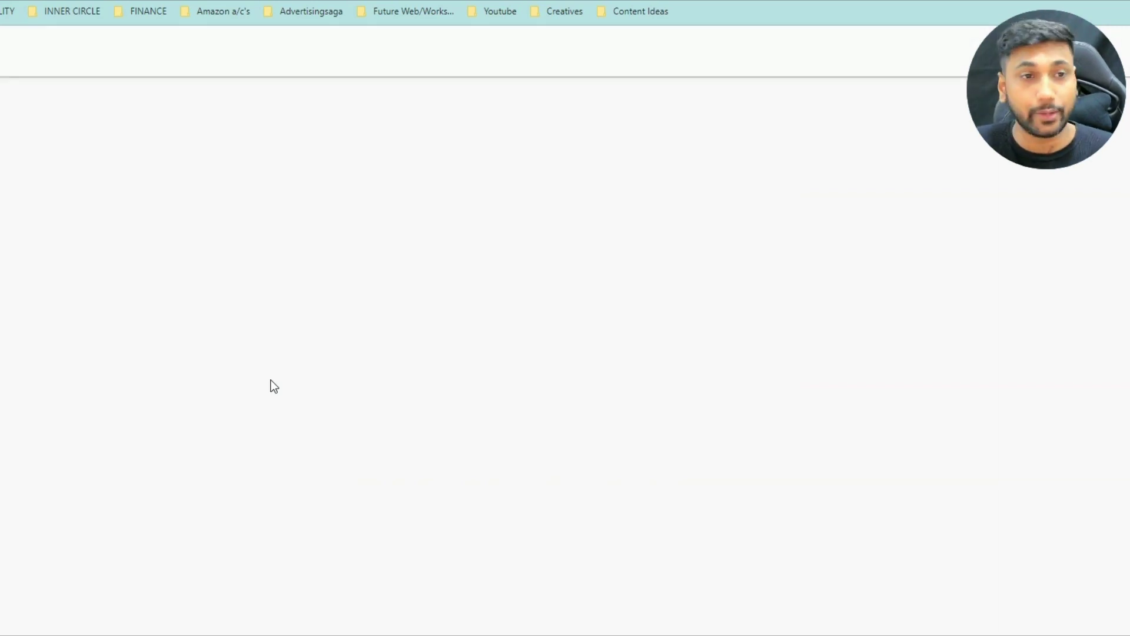
{"action": "left_click", "coordinate": [267, 244]}
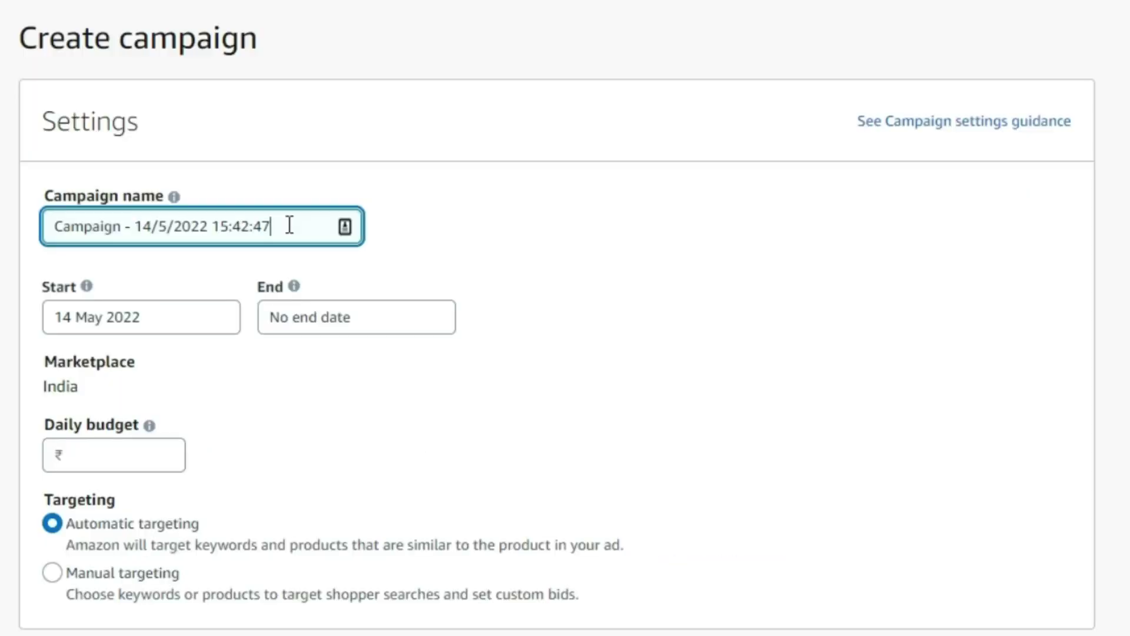
{"action": "triple_click", "coordinate": [267, 243]}
{"action": "key", "text": "BackSpace"}
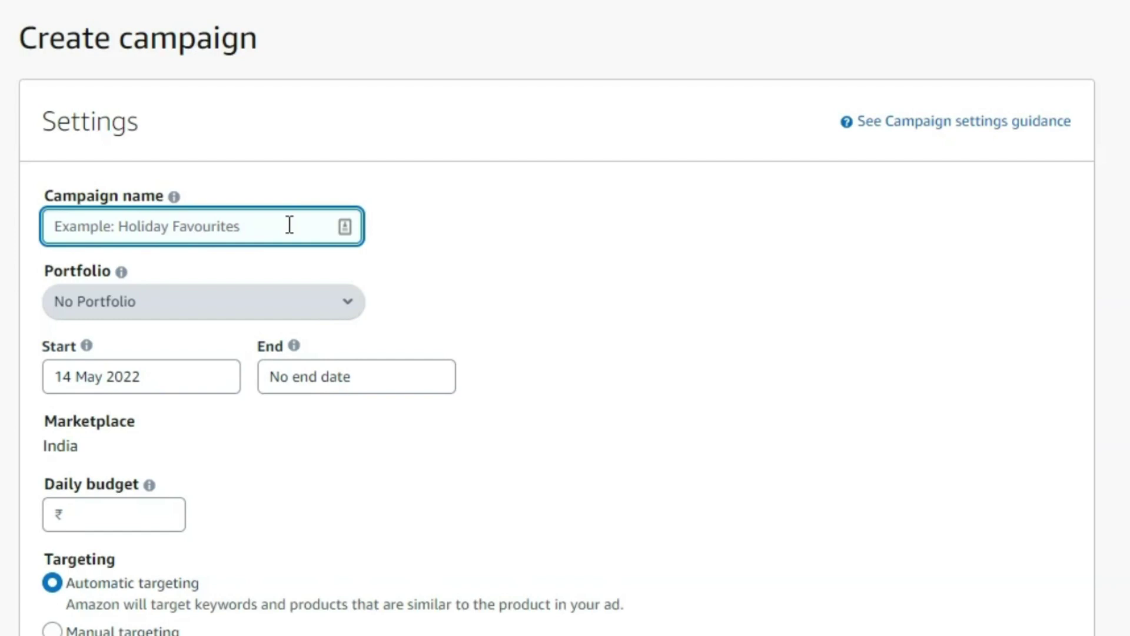
{"action": "type", "text": "Foot"}
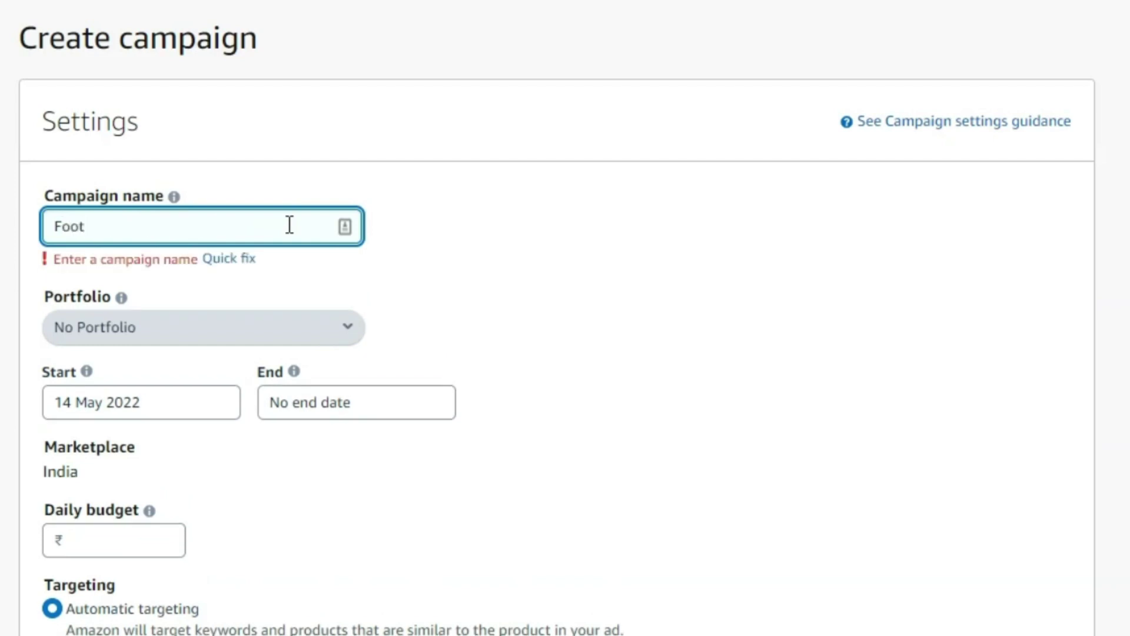
{"action": "type", "text": "ball"}
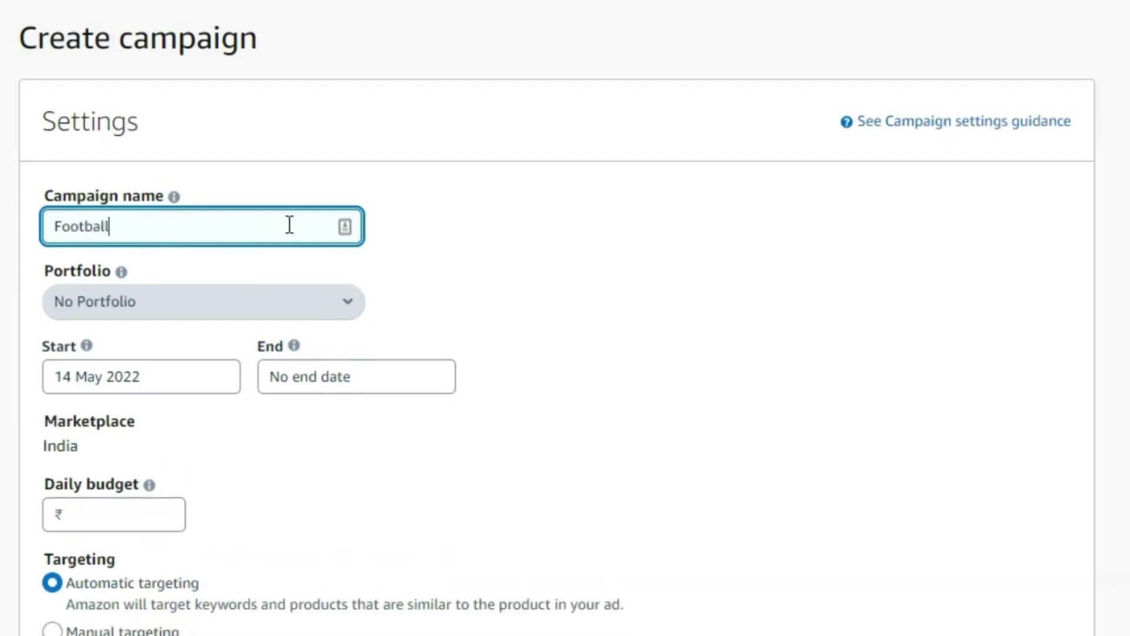
{"action": "type", "text": "-KW-14-58"}
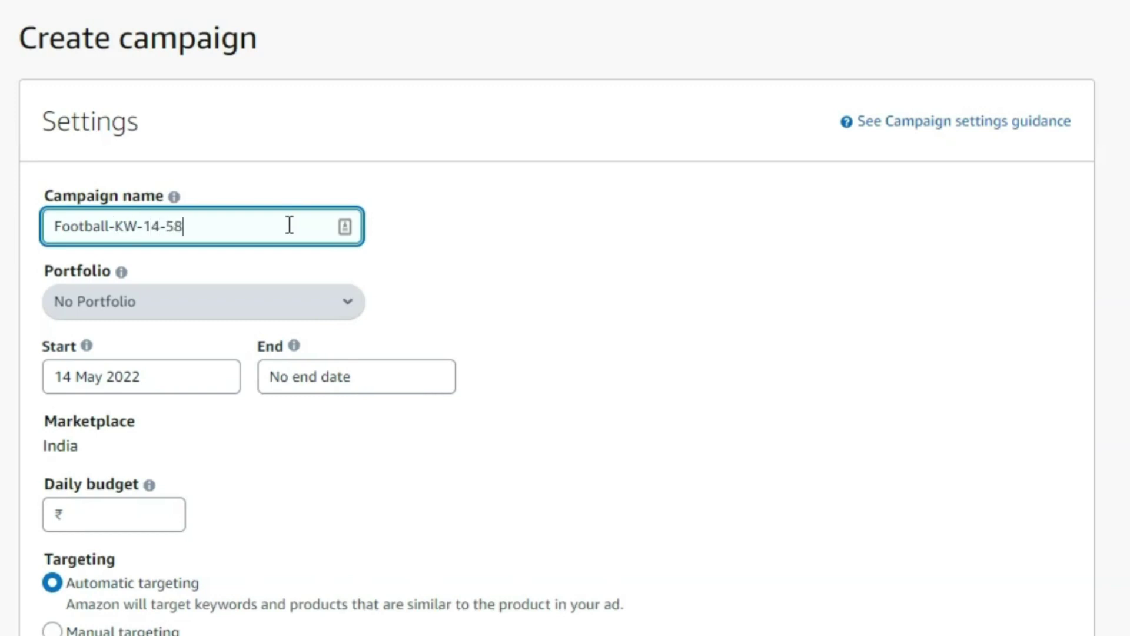
{"action": "key", "text": "BackSpace"}
{"action": "type", "text": "-22"}
{"action": "key", "text": "ctrl+a"}
Choose manual targeting for the campaign and set its daily budget to ₹100.
{"action": "scroll", "coordinate": [81, 449], "scroll_direction": "down", "scroll_amount": 5}
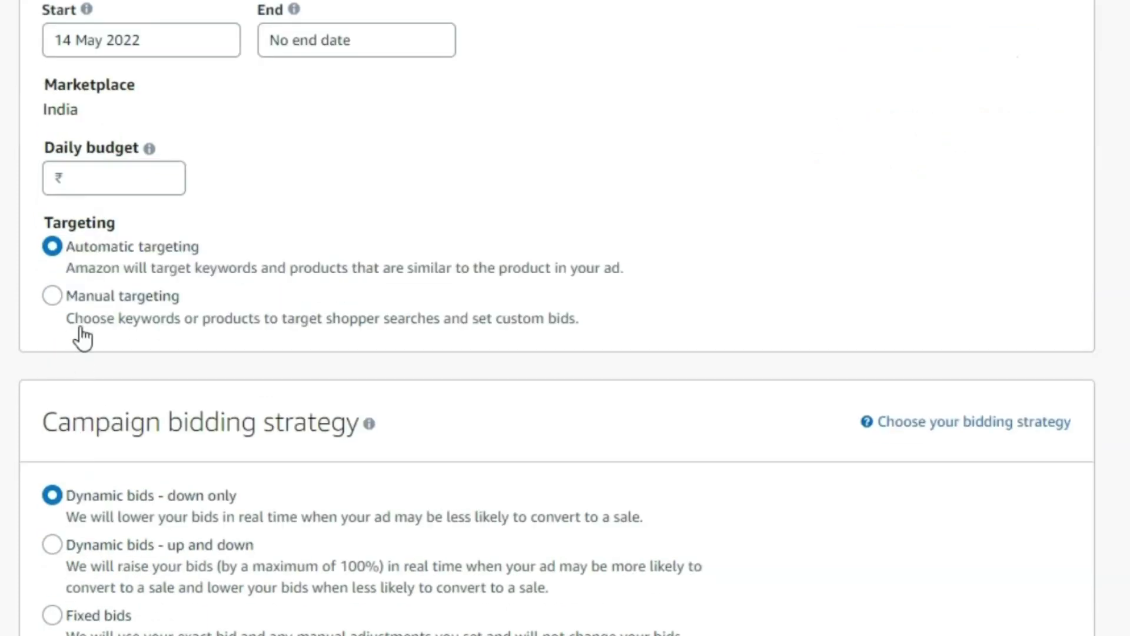
{"action": "left_click", "coordinate": [91, 179]}
{"action": "type", "text": "12"}
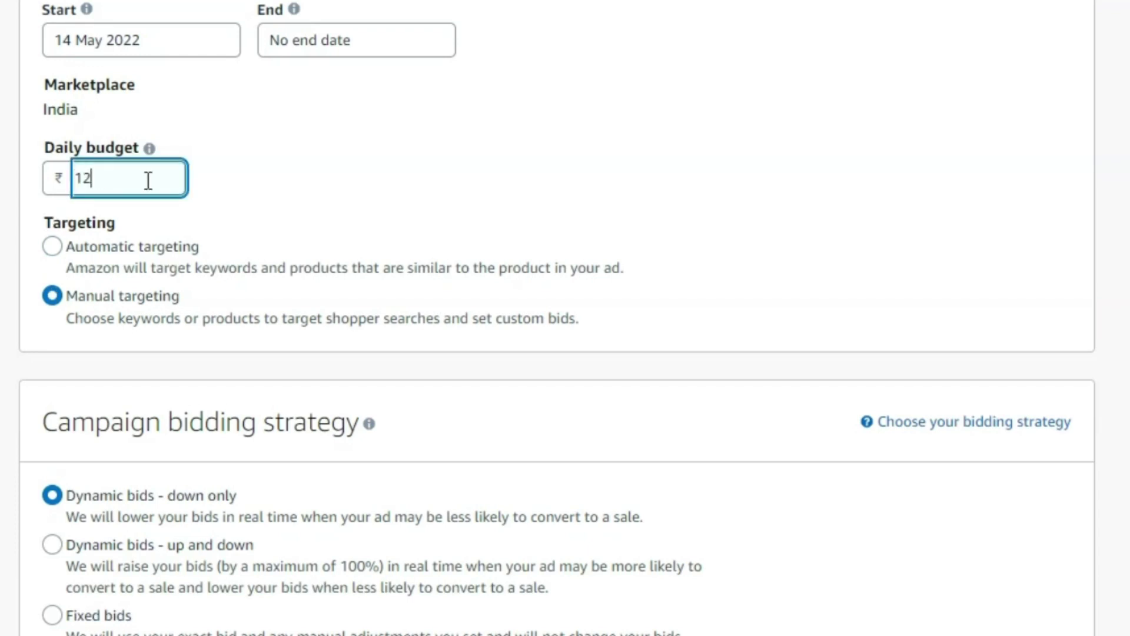
{"action": "key", "text": "BackSpace"}
{"action": "type", "text": "00"}
{"action": "left_click", "coordinate": [305, 208]}
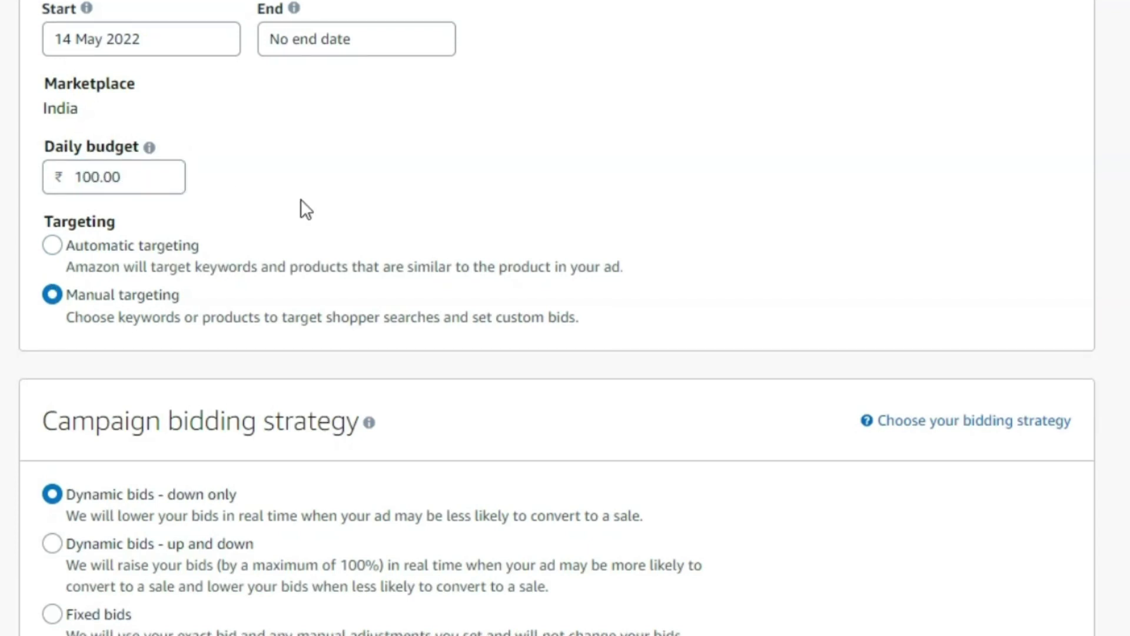
Expand the bid adjustments by placement and name the ad group Football-KW-14-5-22.
{"action": "scroll", "coordinate": [305, 208], "scroll_direction": "down", "scroll_amount": 8}
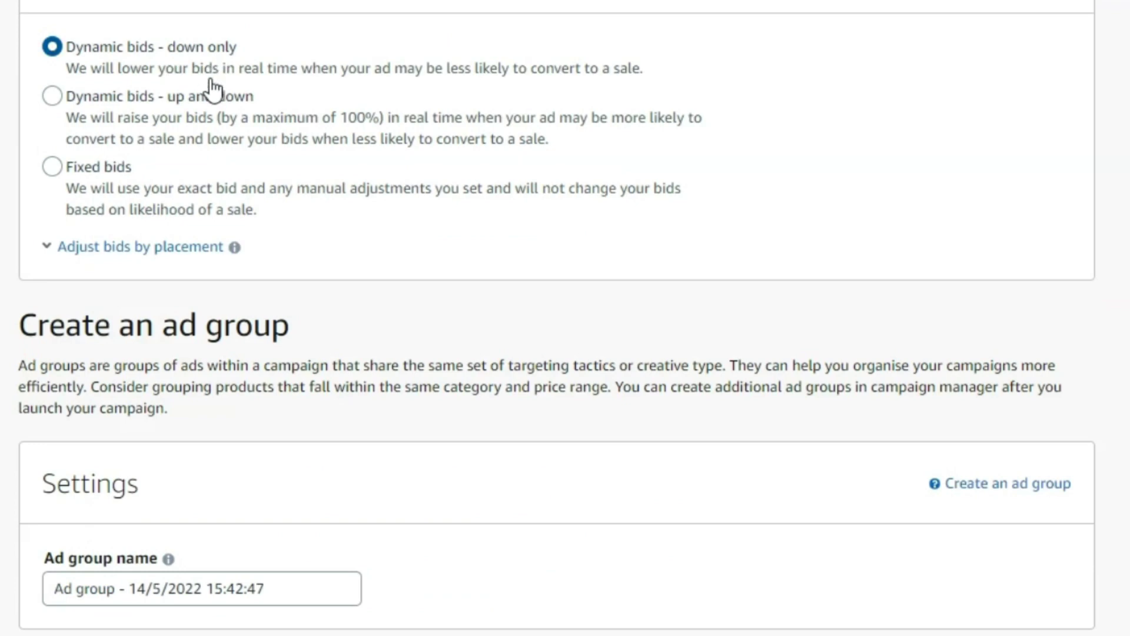
{"action": "left_click", "coordinate": [141, 249]}
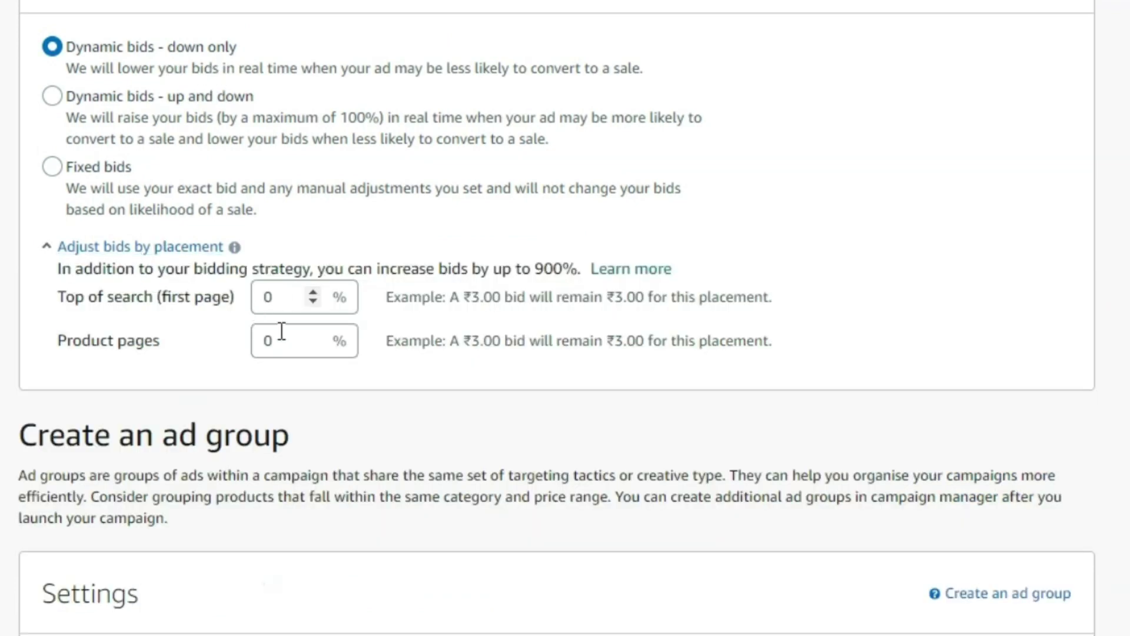
{"action": "scroll", "coordinate": [279, 329], "scroll_direction": "down", "scroll_amount": 6}
{"action": "left_click", "coordinate": [215, 371]}
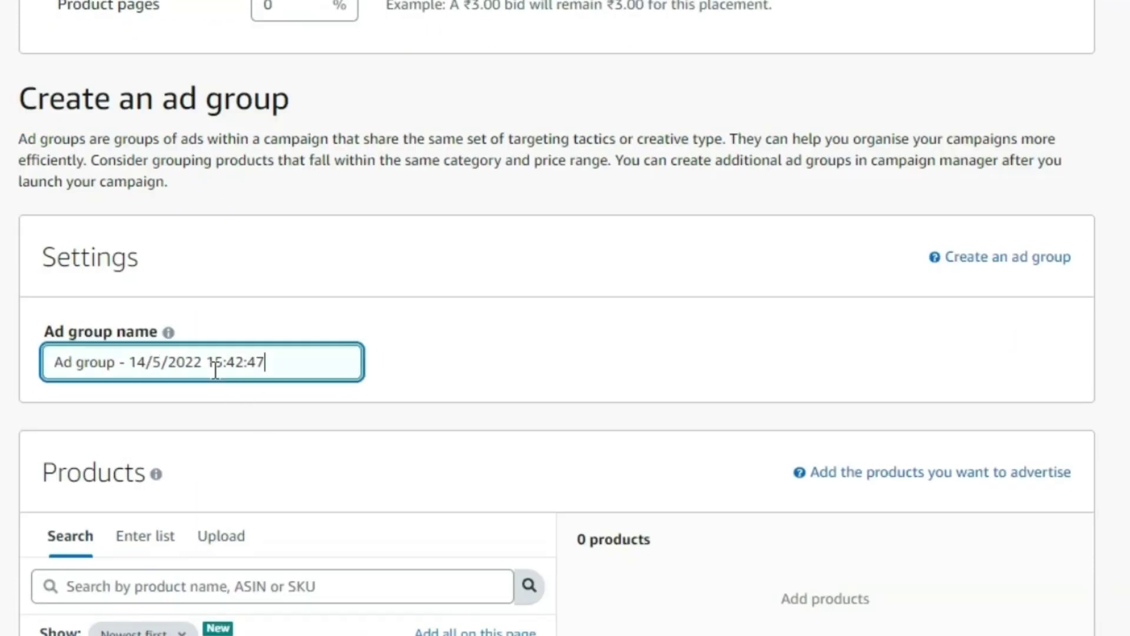
{"action": "key", "text": "ctrl+a"}
{"action": "type", "text": "Football-KW-14-5-22"}
{"action": "left_click", "coordinate": [532, 366]}
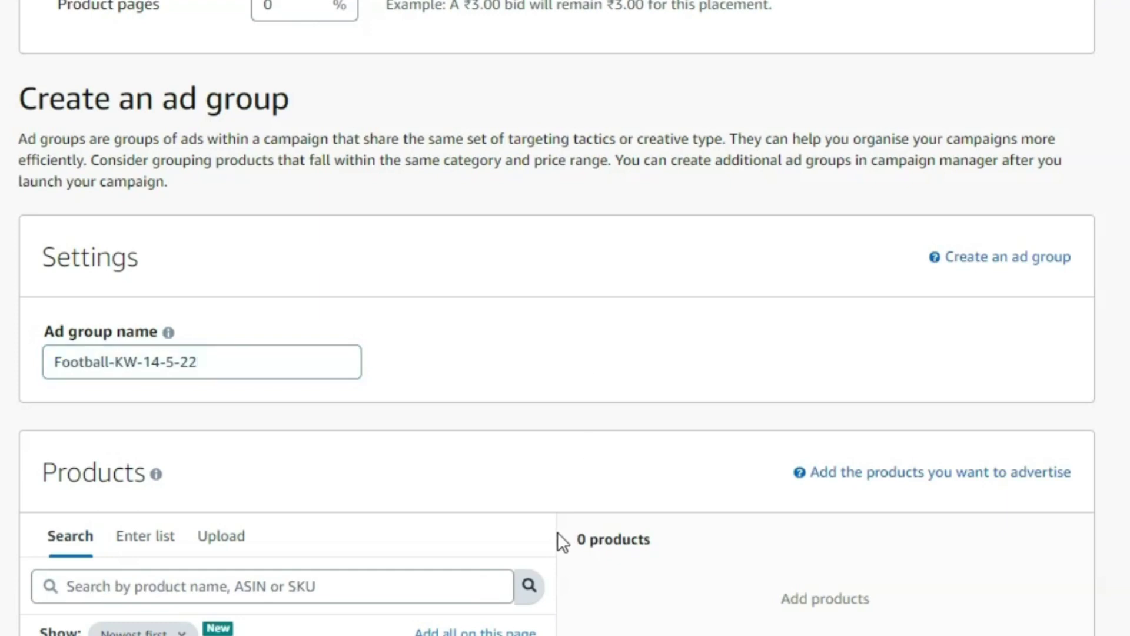
Add the Zafos Black Nylon Unisex Passport Holder with SKU NylonSlingwallet to the ad group's products.
{"action": "scroll", "coordinate": [464, 620], "scroll_direction": "down", "scroll_amount": 6}
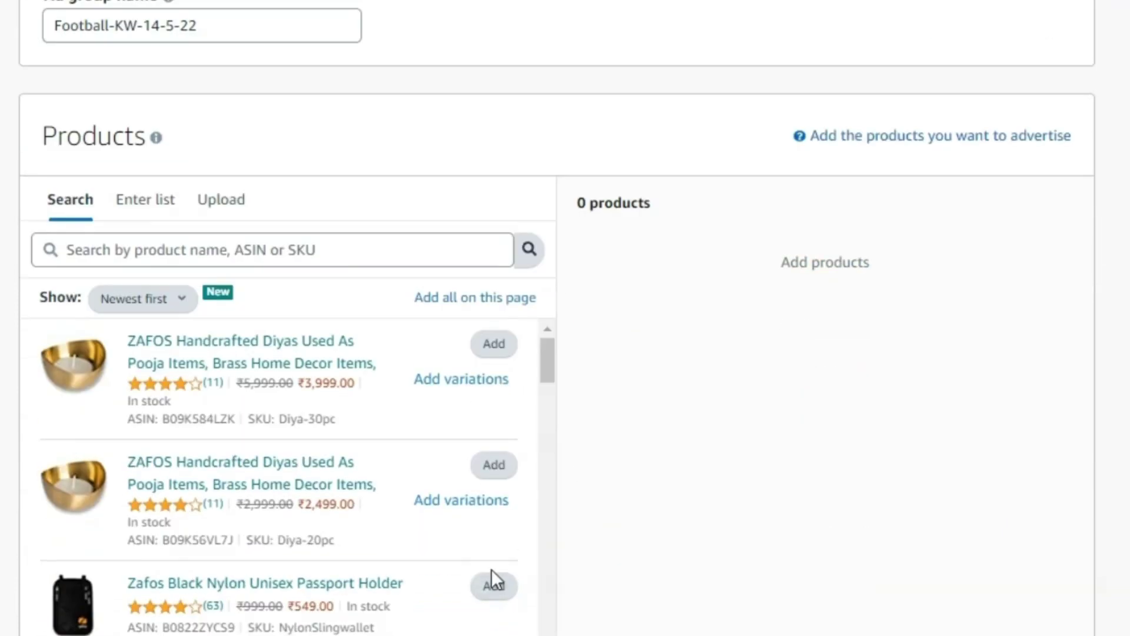
{"action": "left_click", "coordinate": [493, 585]}
{"action": "scroll", "coordinate": [565, 353], "scroll_direction": "down", "scroll_amount": 10}
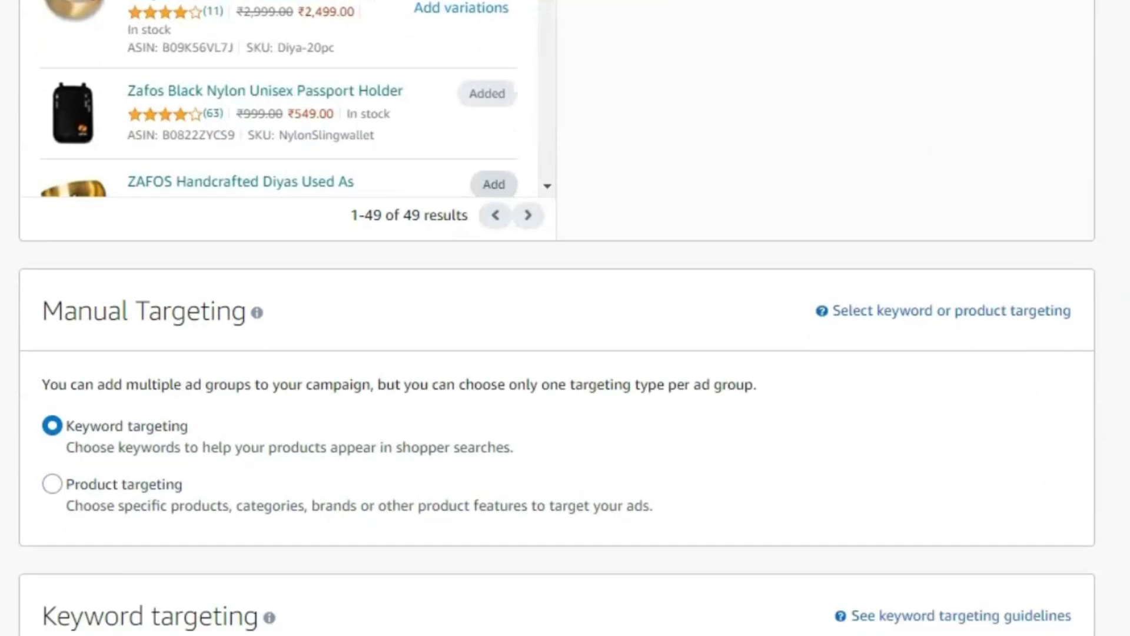
Switch keyword targeting to a manually entered list, keeping only the Broad and Phrase match types.
{"action": "scroll", "coordinate": [136, 94], "scroll_direction": "down", "scroll_amount": 4}
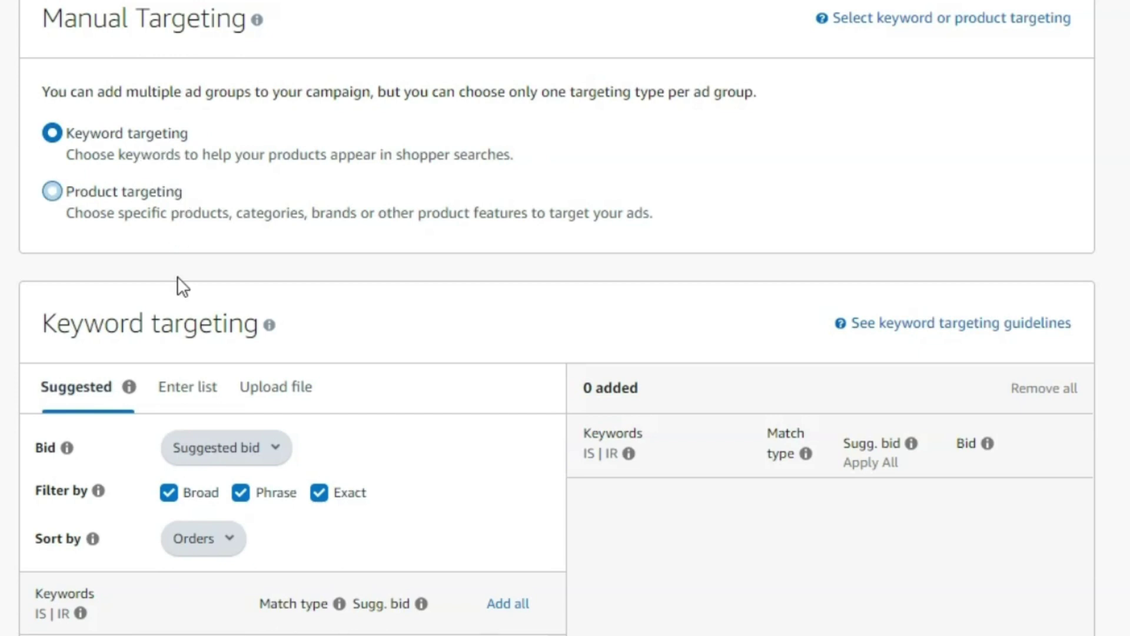
{"action": "left_click", "coordinate": [210, 392]}
{"action": "scroll", "coordinate": [68, 391], "scroll_direction": "down", "scroll_amount": 3}
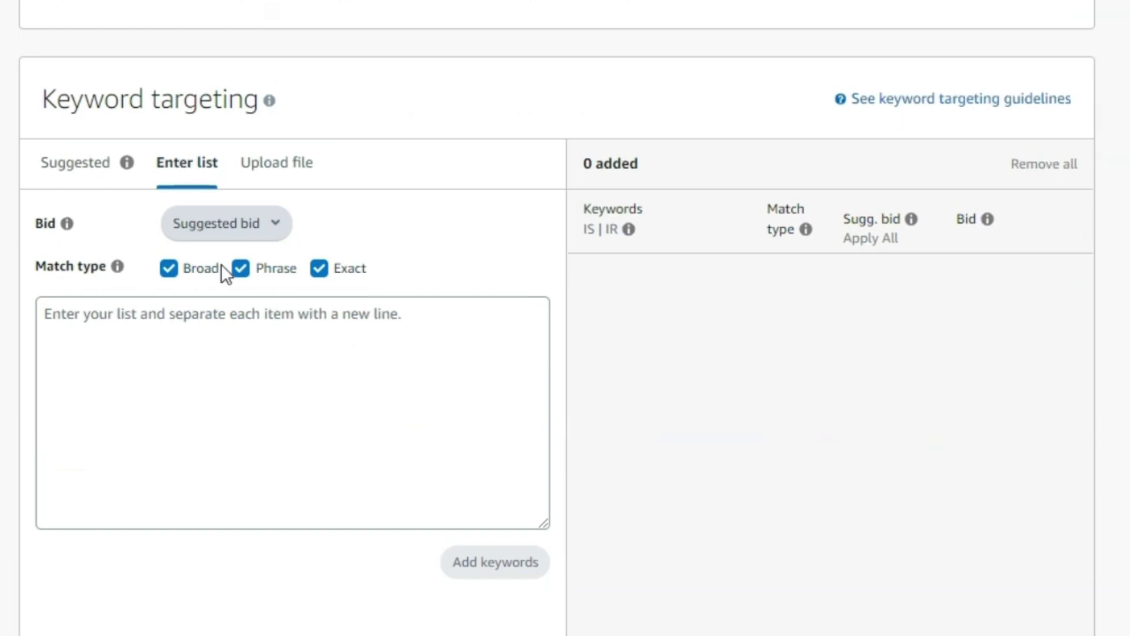
{"action": "left_click", "coordinate": [322, 271]}
{"action": "left_click", "coordinate": [248, 274]}
{"action": "left_click", "coordinate": [251, 274]}
Enter Football and best football for men on separate lines of the keyword list.
{"action": "left_click", "coordinate": [264, 418]}
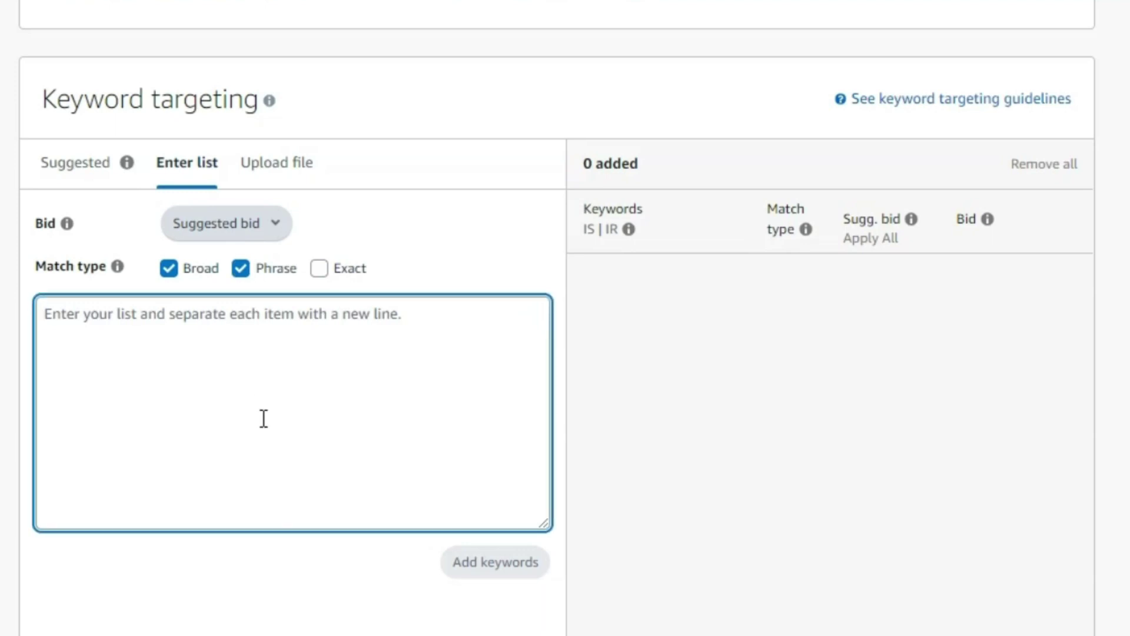
{"action": "type", "text": "FOO"}
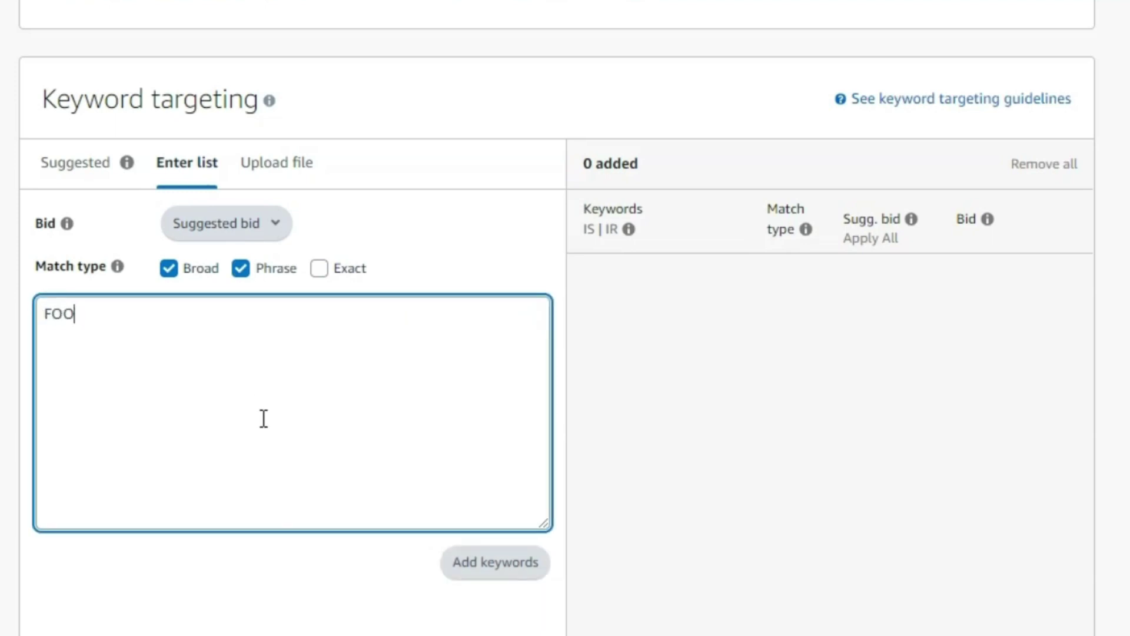
{"action": "key", "text": "BackSpace"}
{"action": "key", "text": "BackSpace"}
{"action": "type", "text": "ootba"}
{"action": "key", "text": "BackSpace"}
{"action": "type", "text": "all"}
{"action": "key", "text": "Return"}
{"action": "type", "text": "best "}
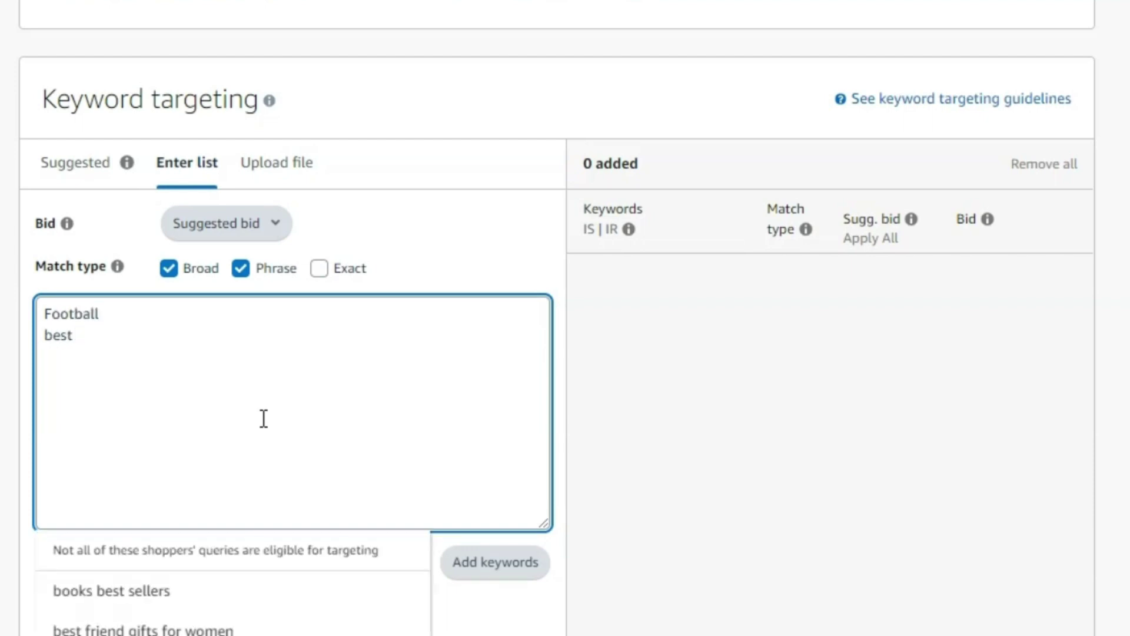
{"action": "type", "text": "footb"}
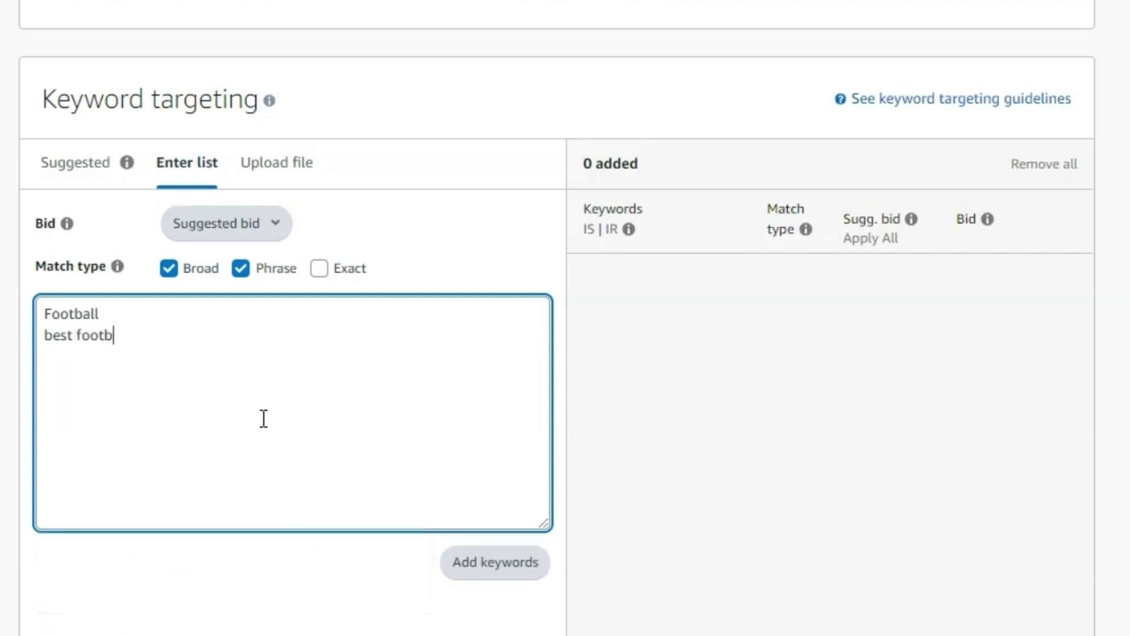
{"action": "type", "text": "all for men"}
{"action": "key", "text": "Return"}
Enter red football as the third keyword in the list.
{"action": "type", "text": "men;"}
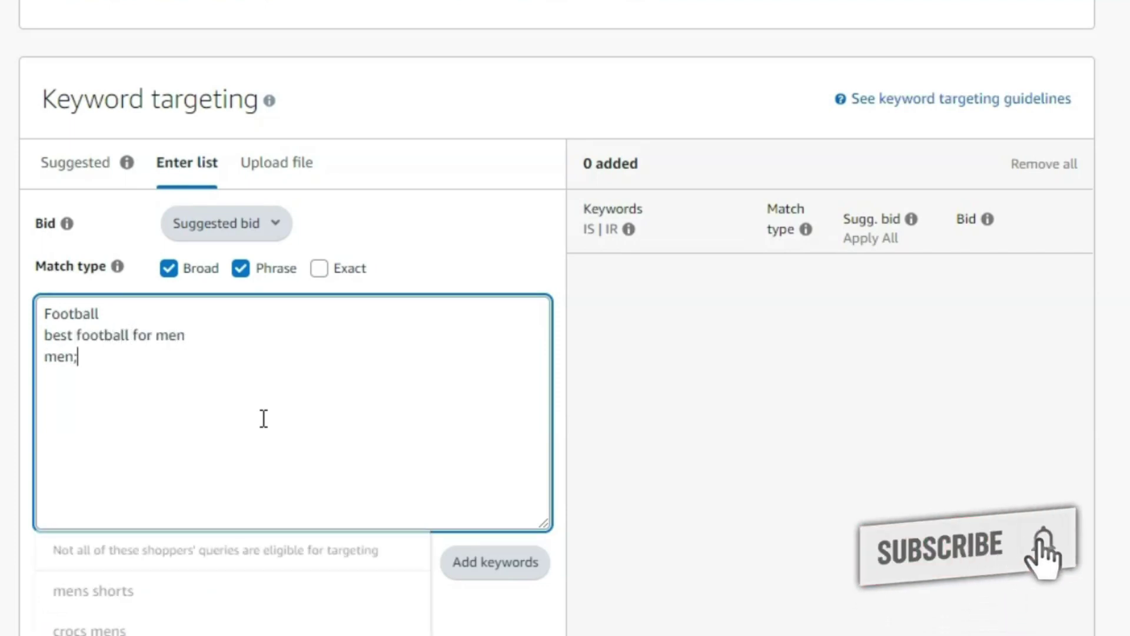
{"action": "key", "text": "BackSpace"}
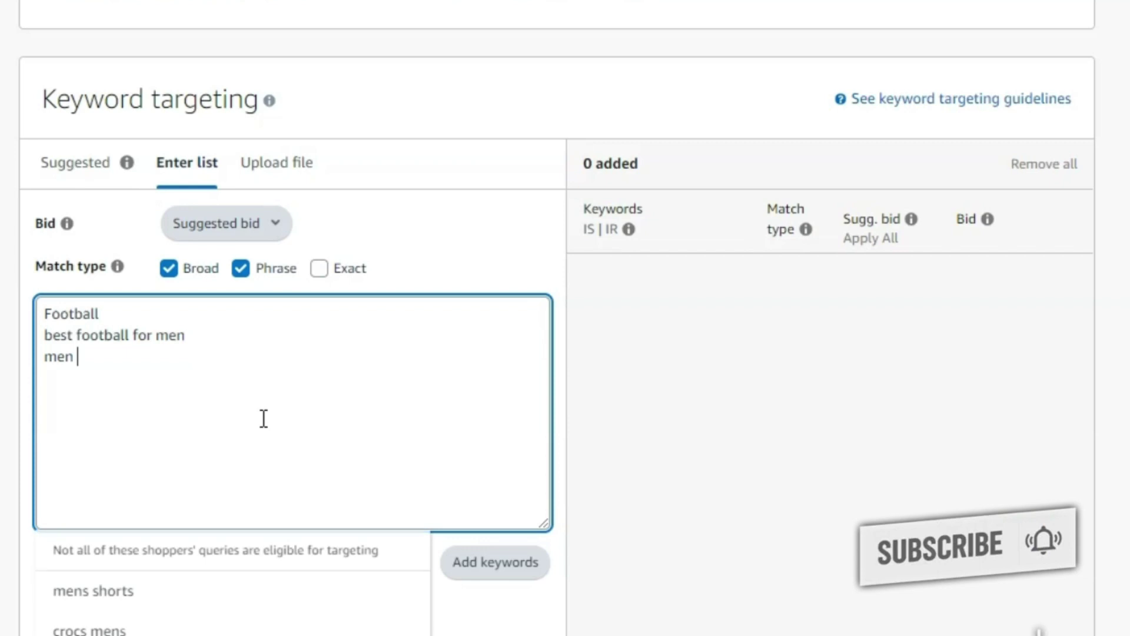
{"action": "key", "text": "ctrl+a"}
{"action": "key", "text": "Right"}
{"action": "key", "text": "shift+Home"}
{"action": "type", "text": "red"}
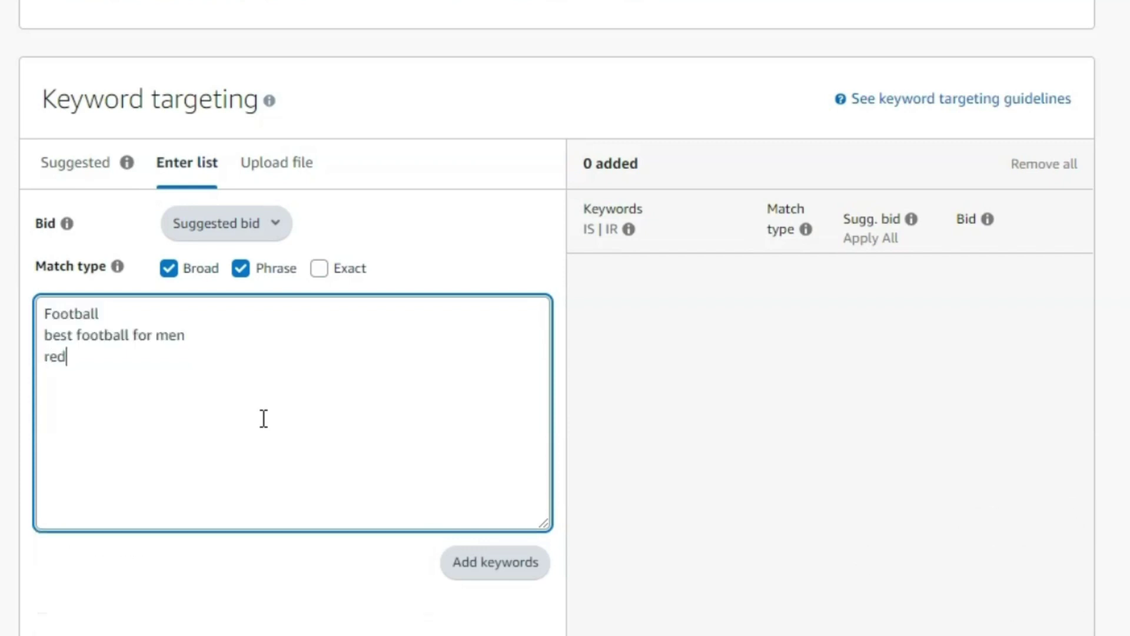
{"action": "type", "text": " football"}
Add the listed keywords to the ad group, using a ₹3.00 bid for the phrase match of best football for men.
{"action": "left_click", "coordinate": [505, 566]}
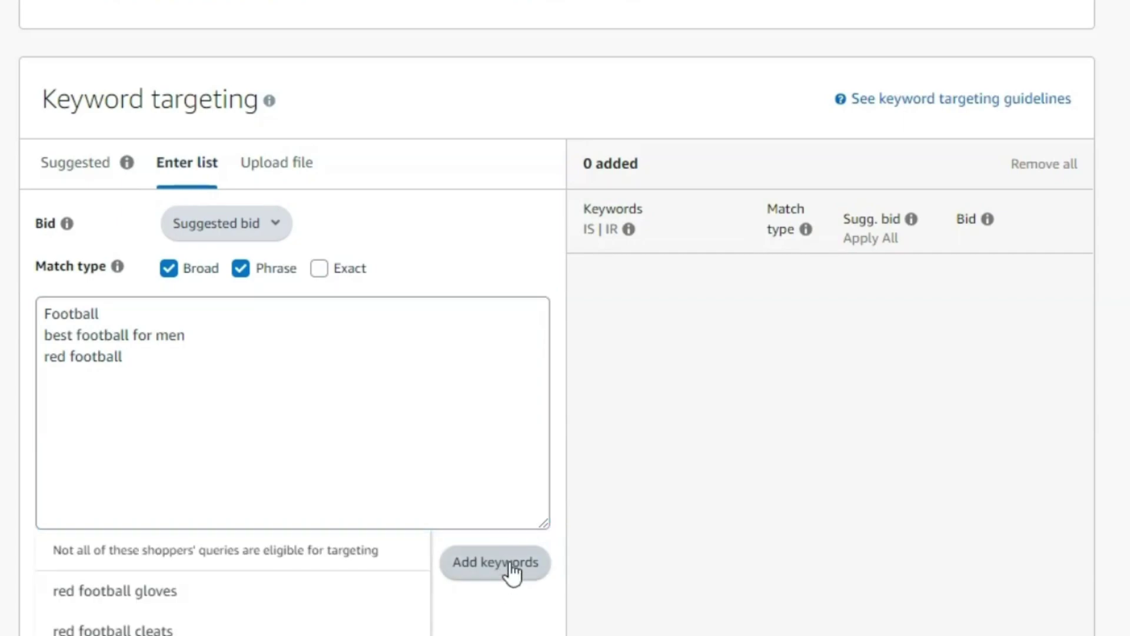
{"action": "type", "text": "3.00"}
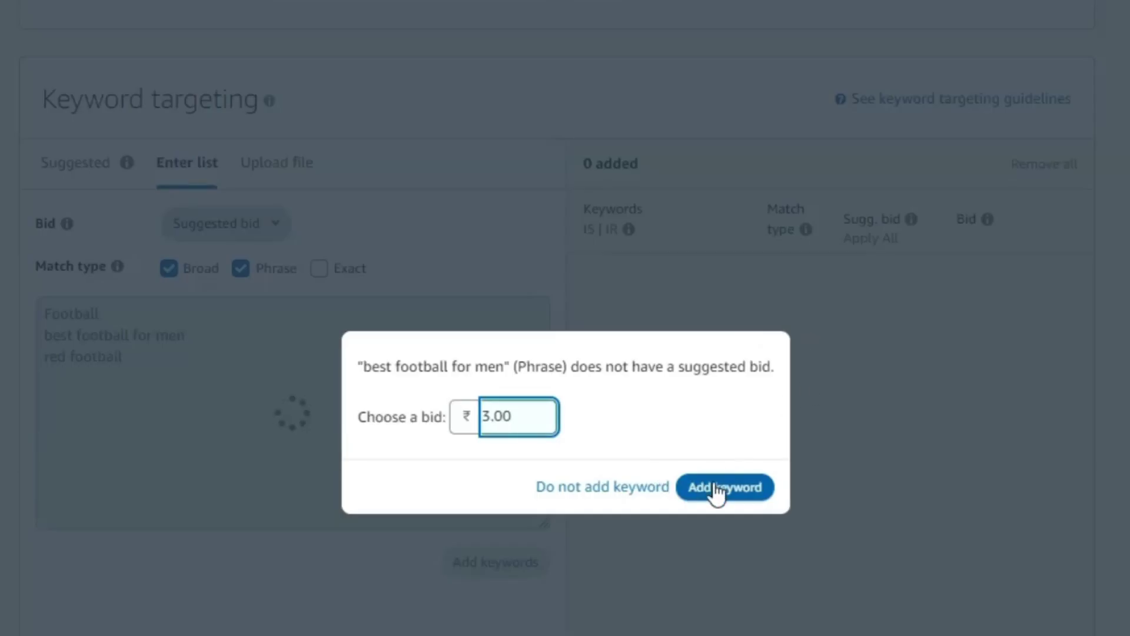
{"action": "left_click", "coordinate": [716, 491]}
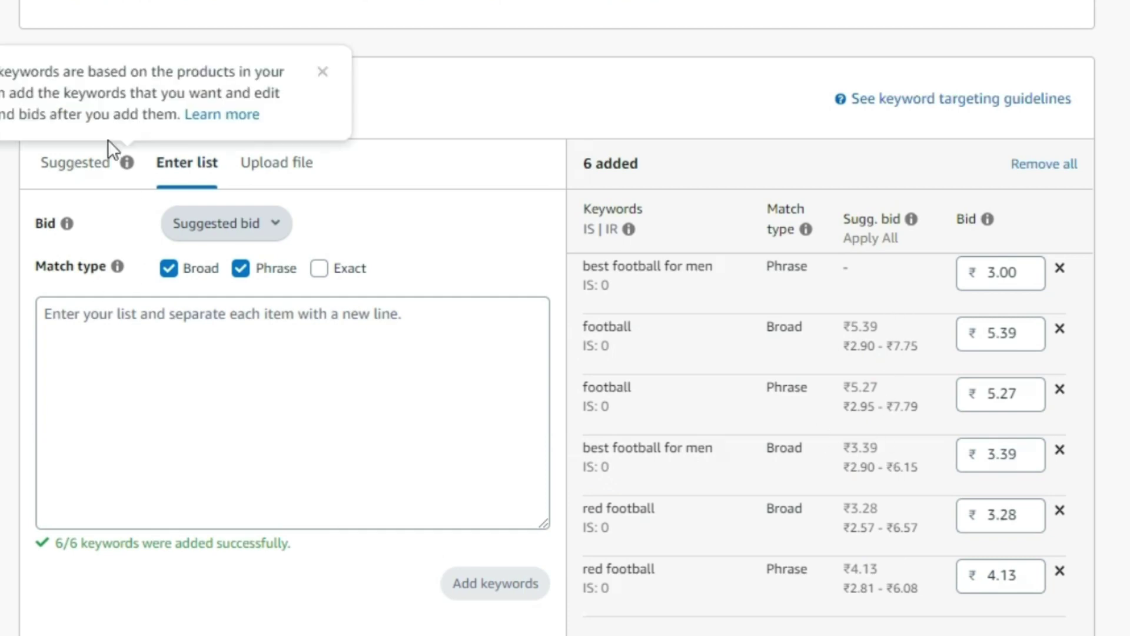
Show the suggested keywords and filter them to Broad match only.
{"action": "left_click", "coordinate": [90, 164]}
{"action": "scroll", "coordinate": [82, 190], "scroll_direction": "down", "scroll_amount": 4}
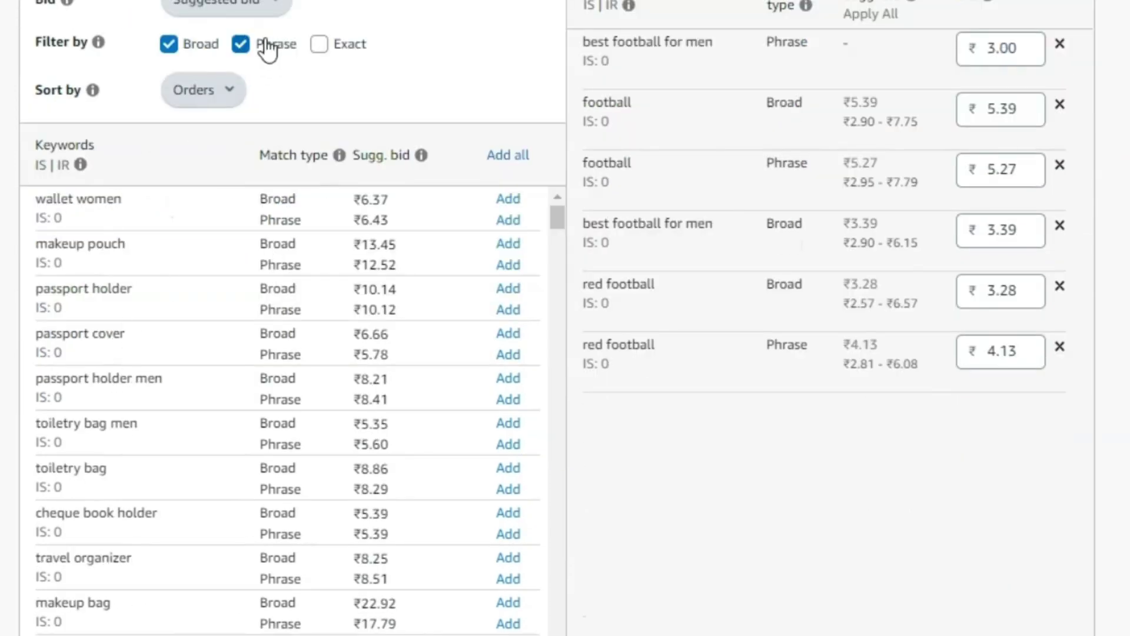
{"action": "left_click", "coordinate": [250, 43]}
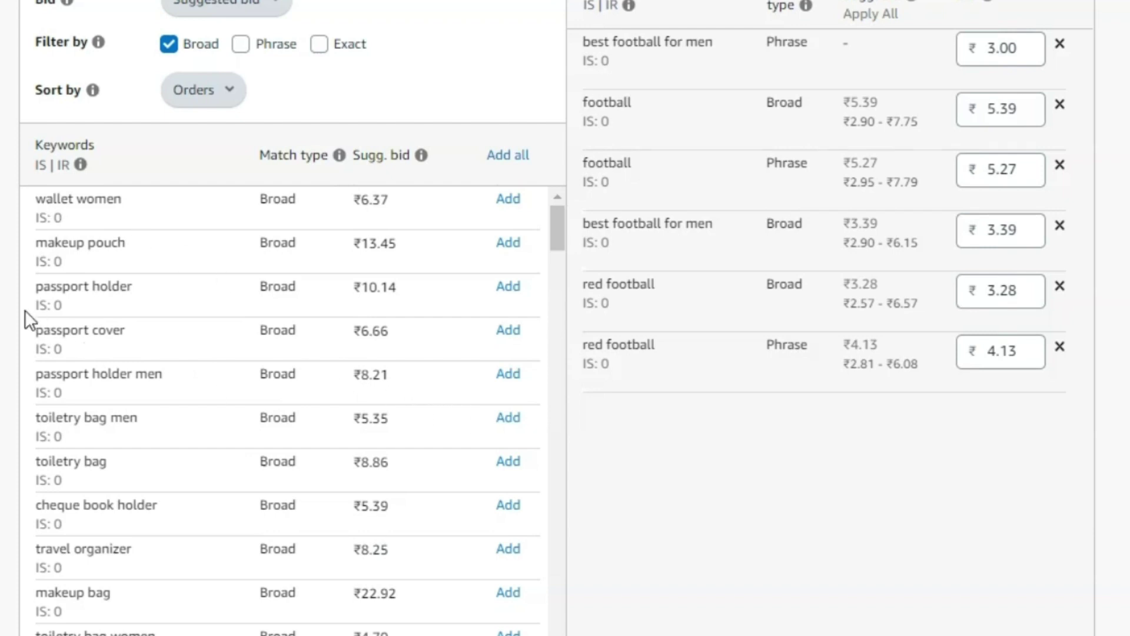
Add the suggested Broad keywords passport holder, passport cover and passport holder men to the targeting.
{"action": "left_click_drag", "start_coordinate": [37, 280], "coordinate": [88, 306]}
{"action": "left_click", "coordinate": [431, 293]}
{"action": "left_click", "coordinate": [517, 289]}
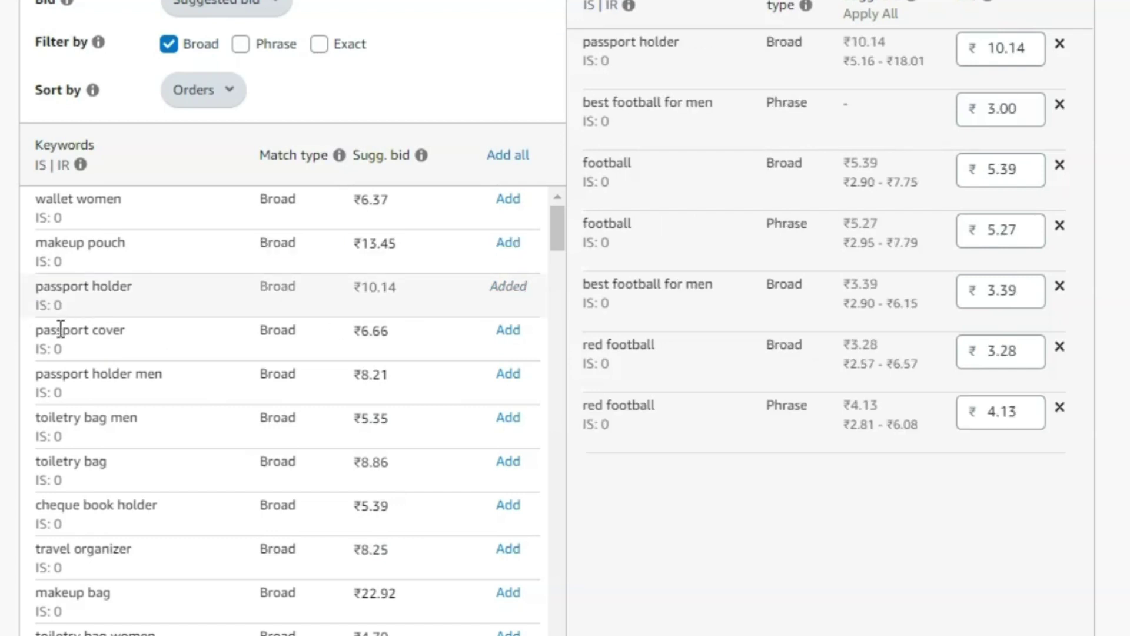
{"action": "left_click_drag", "start_coordinate": [36, 330], "coordinate": [154, 327]}
{"action": "left_click", "coordinate": [132, 337]}
{"action": "left_click", "coordinate": [507, 334]}
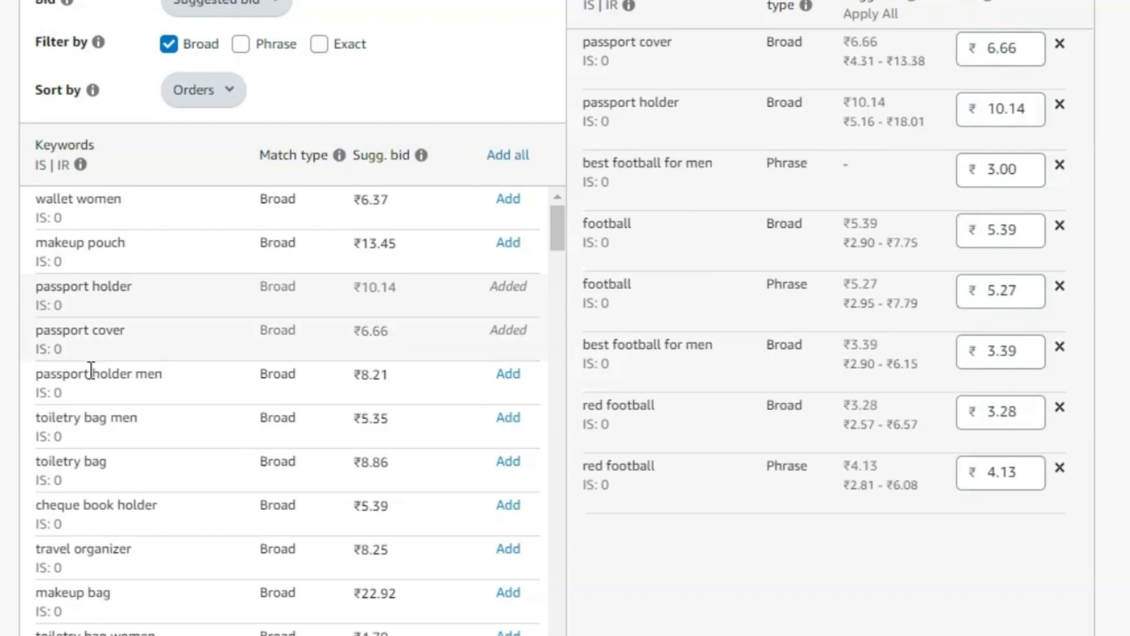
{"action": "left_click_drag", "start_coordinate": [90, 373], "coordinate": [257, 329]}
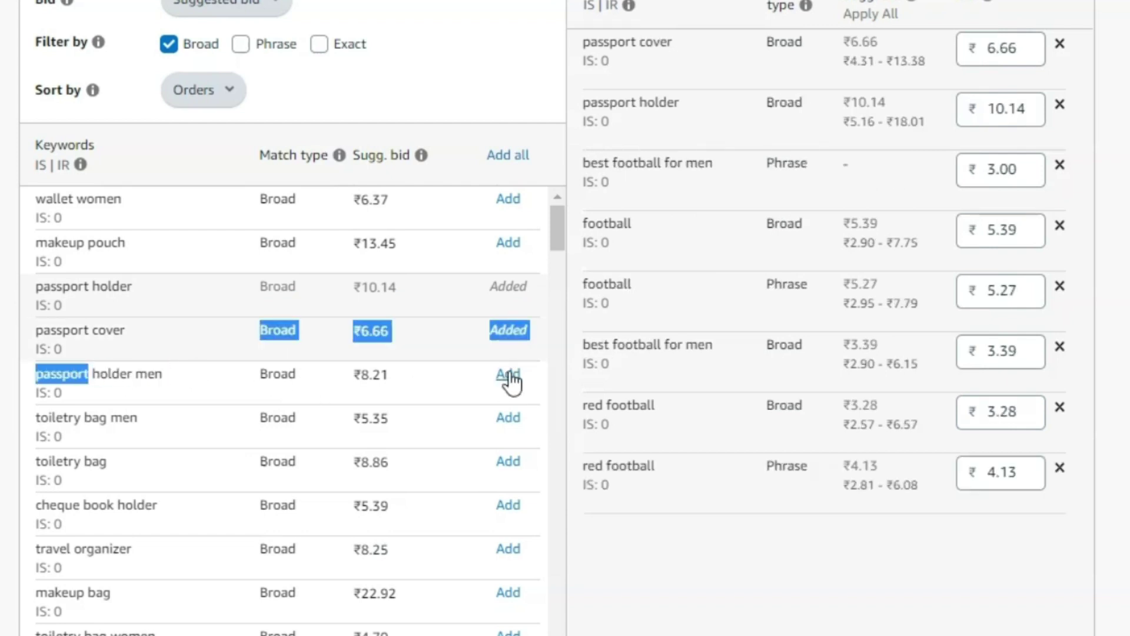
{"action": "scroll", "coordinate": [83, 211], "scroll_direction": "down", "scroll_amount": 20}
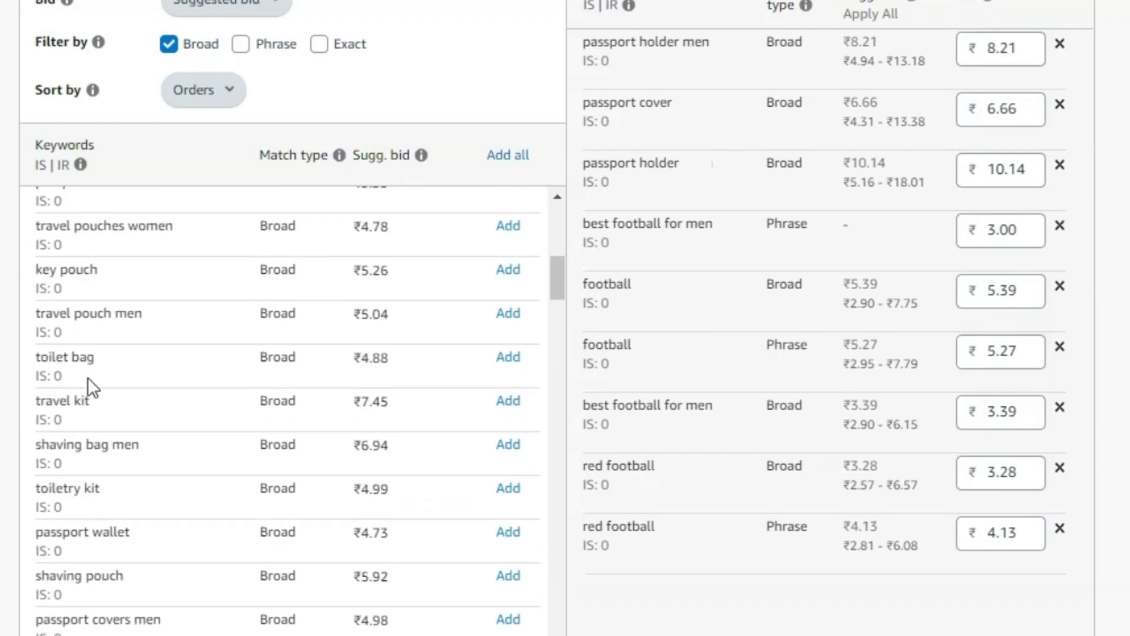
{"action": "scroll", "coordinate": [90, 387], "scroll_direction": "down", "scroll_amount": 3}
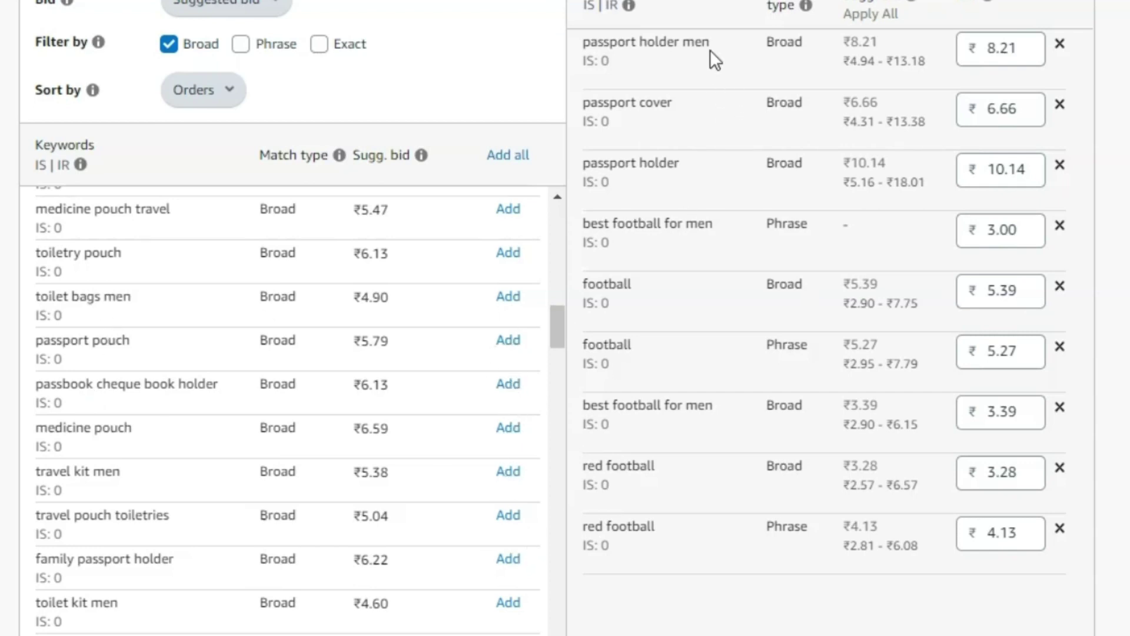
Examine the suggested bids and set bids of the added keywords, including best football for men and red football, and the negative keyword section.
{"action": "scroll", "coordinate": [713, 599], "scroll_direction": "up", "scroll_amount": 2}
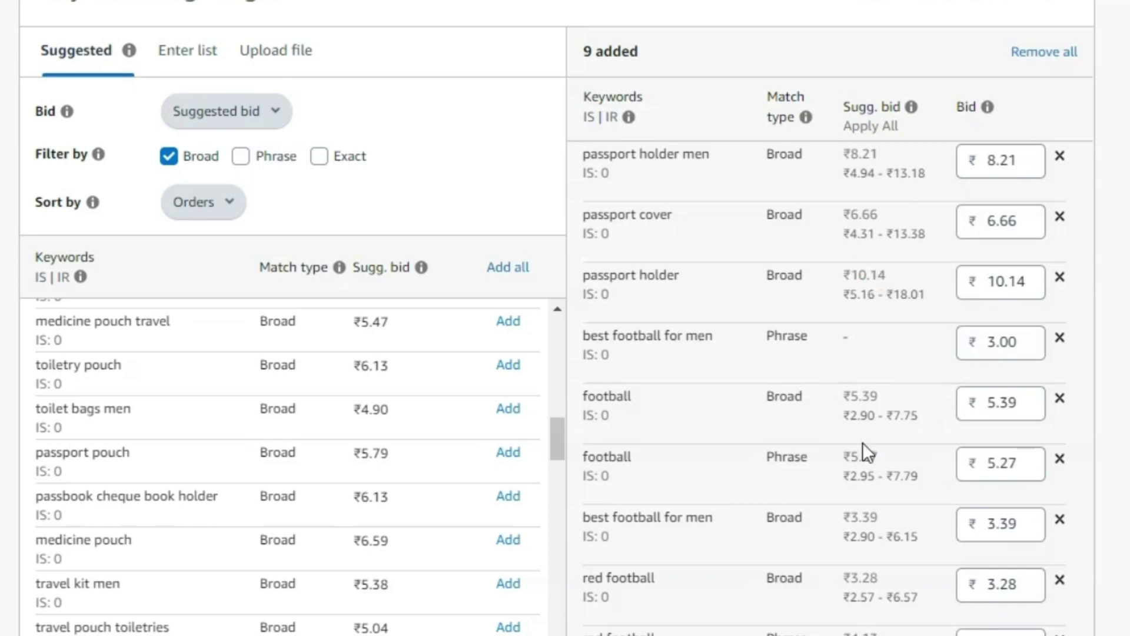
{"action": "left_click_drag", "start_coordinate": [838, 454], "coordinate": [867, 450]}
{"action": "left_click", "coordinate": [1017, 522]}
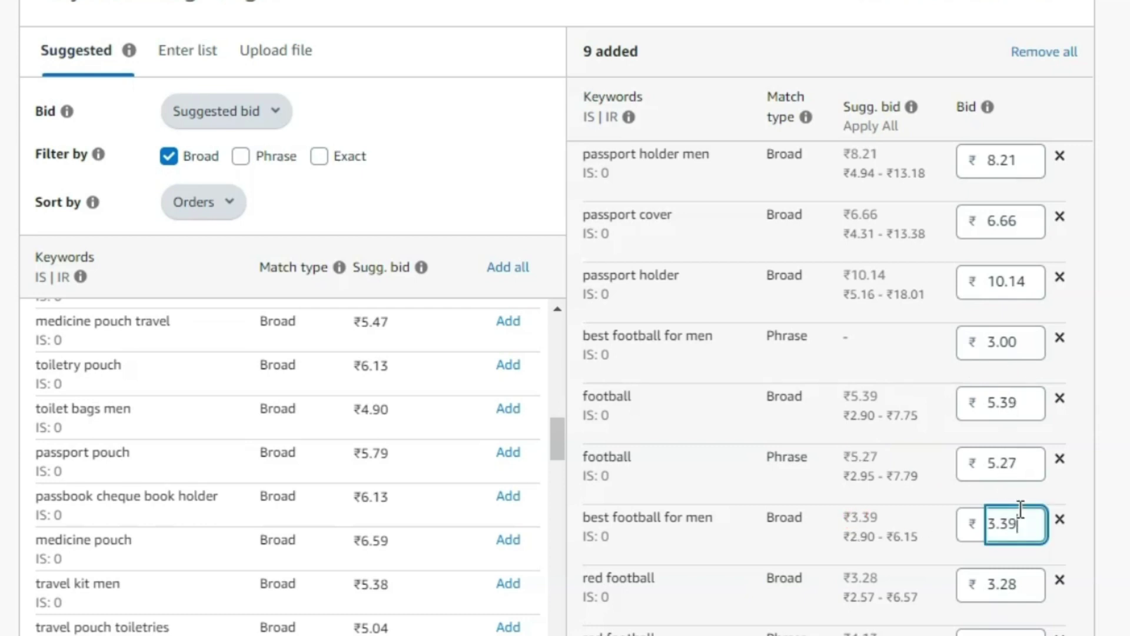
{"action": "double_click", "coordinate": [869, 577]}
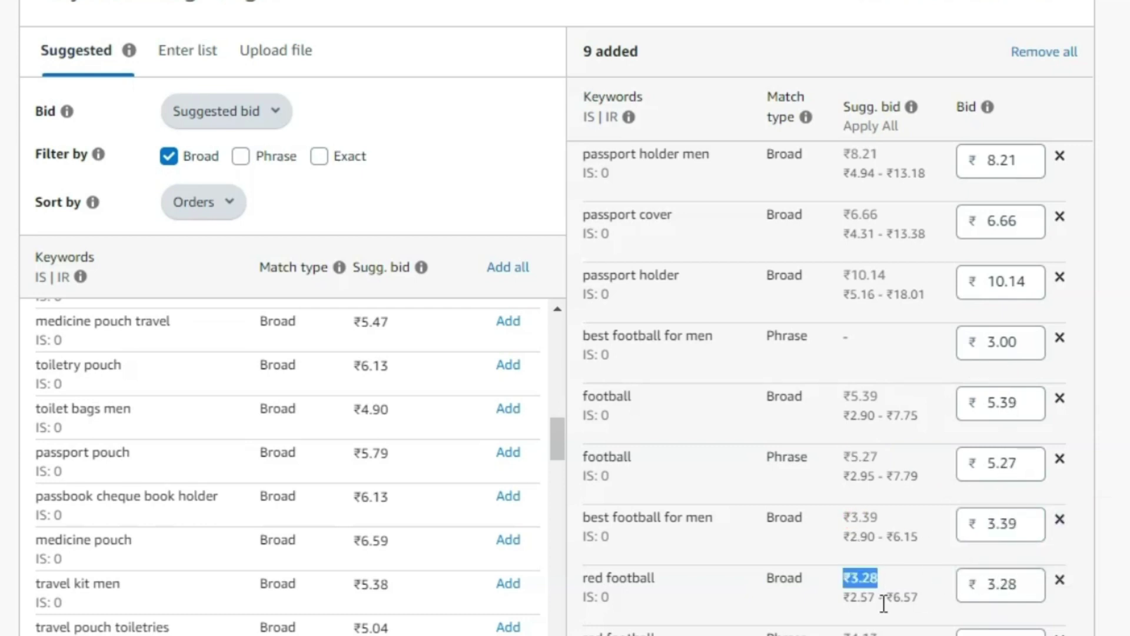
{"action": "double_click", "coordinate": [875, 339]}
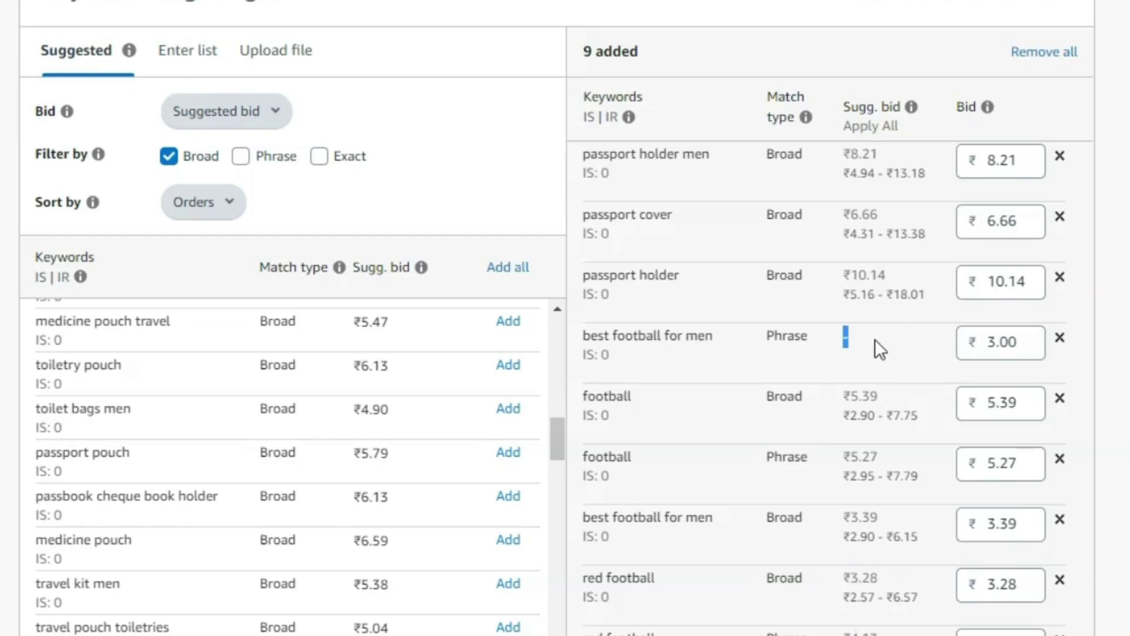
{"action": "left_click", "coordinate": [1018, 345]}
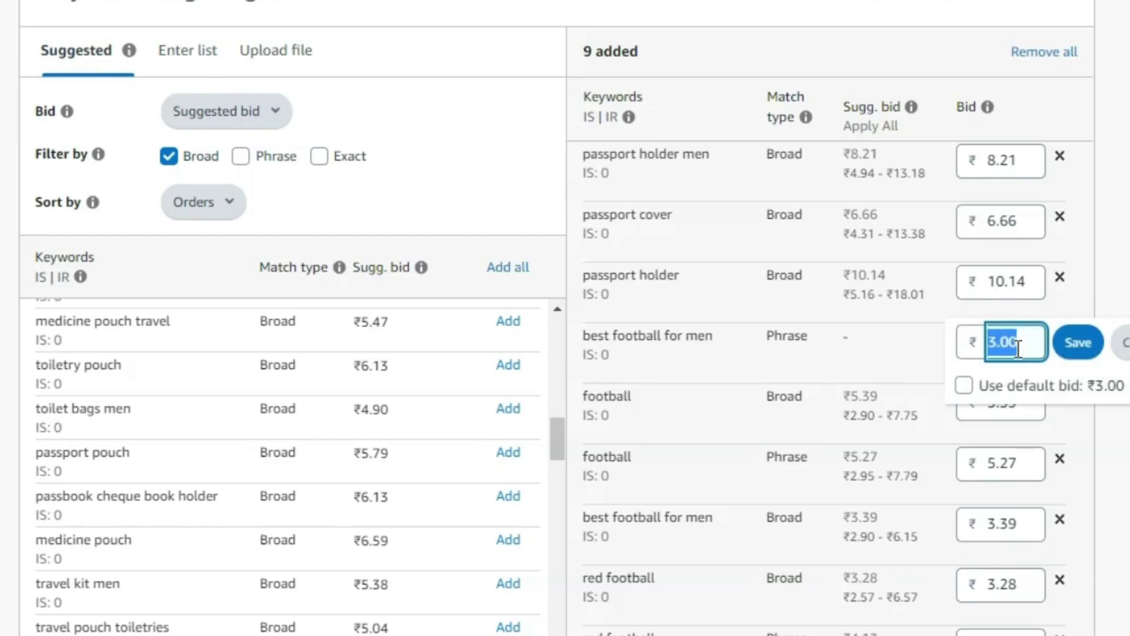
{"action": "left_click", "coordinate": [892, 405]}
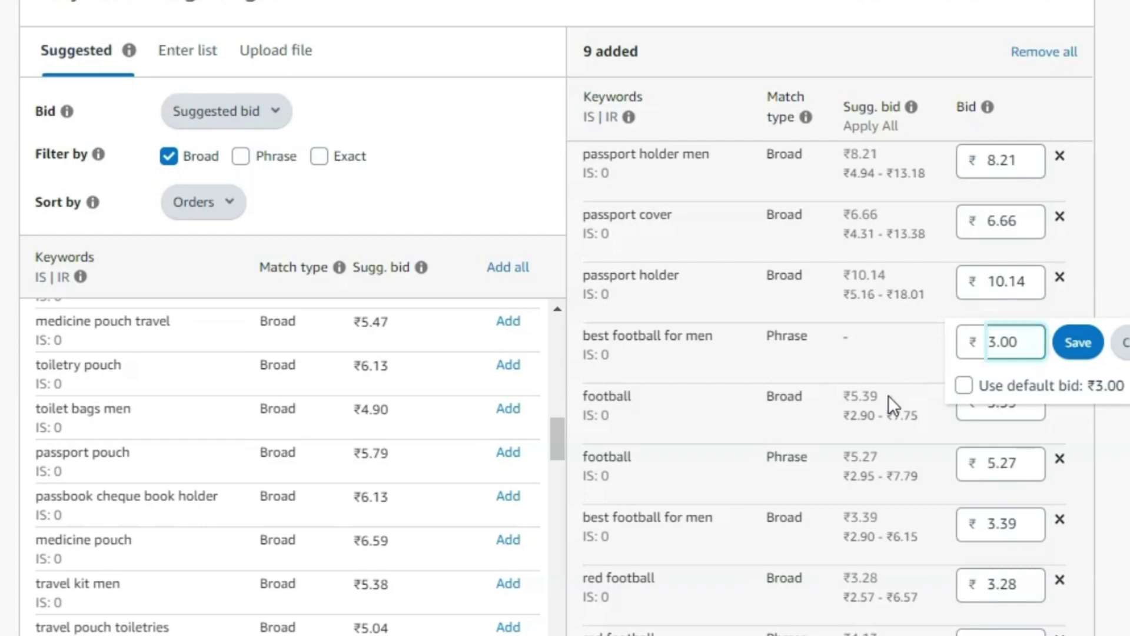
{"action": "scroll", "coordinate": [674, 354], "scroll_direction": "down", "scroll_amount": 7}
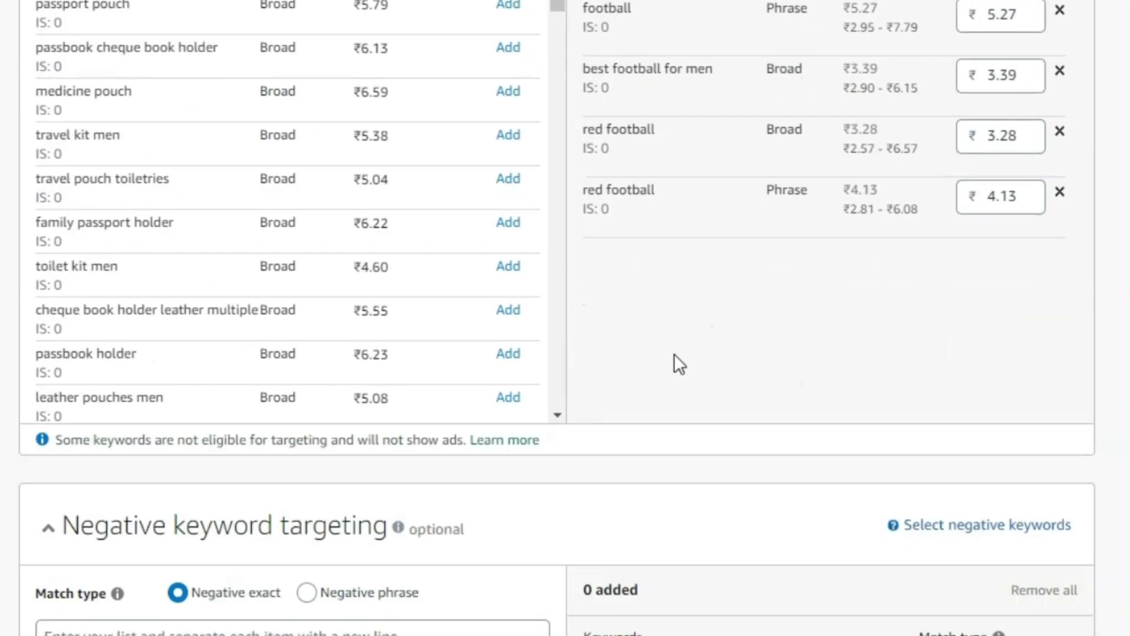
{"action": "scroll", "coordinate": [673, 354], "scroll_direction": "down", "scroll_amount": 8}
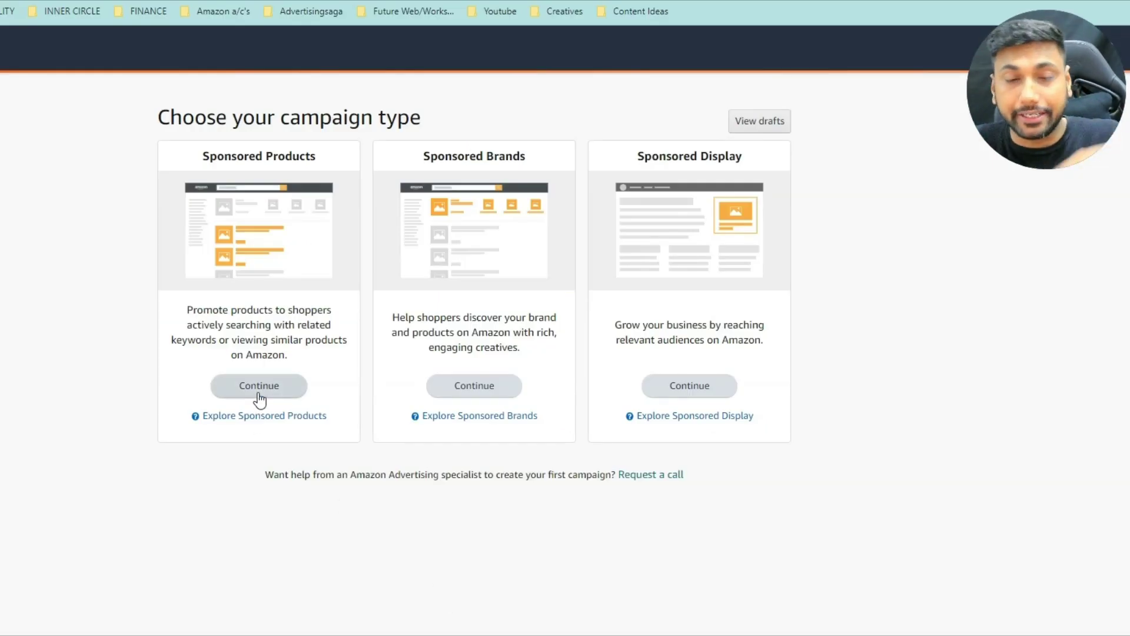
Start a new Sponsored Products campaign and enter Football-KW-14-5-22 as its campaign name.
{"action": "left_click_drag", "start_coordinate": [111, 101], "coordinate": [421, 133]}
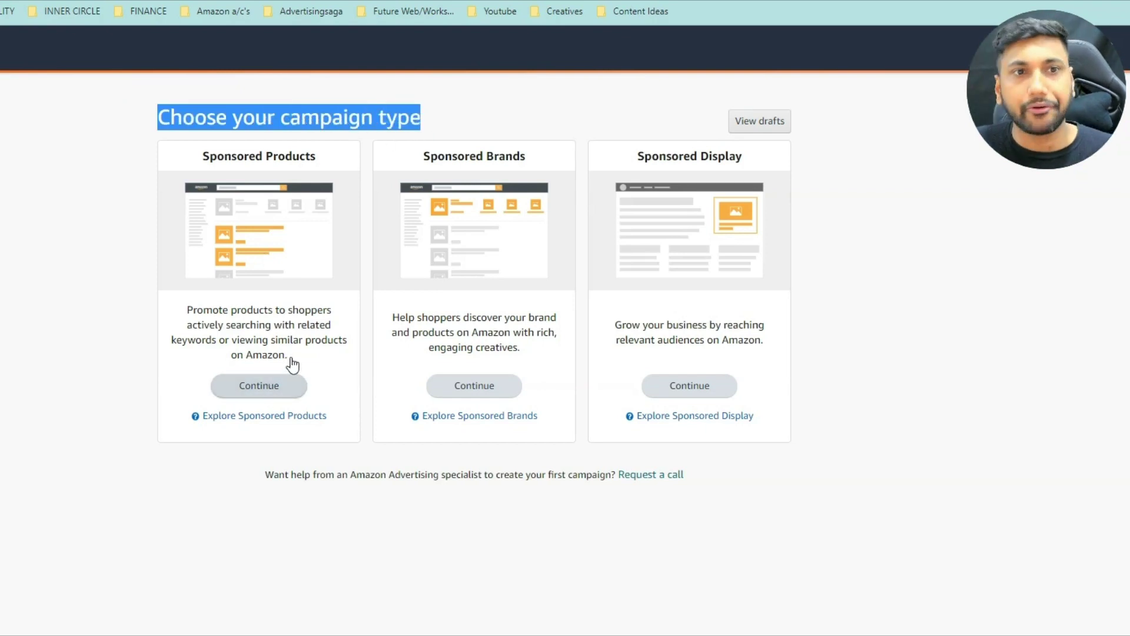
{"action": "left_click", "coordinate": [274, 354]}
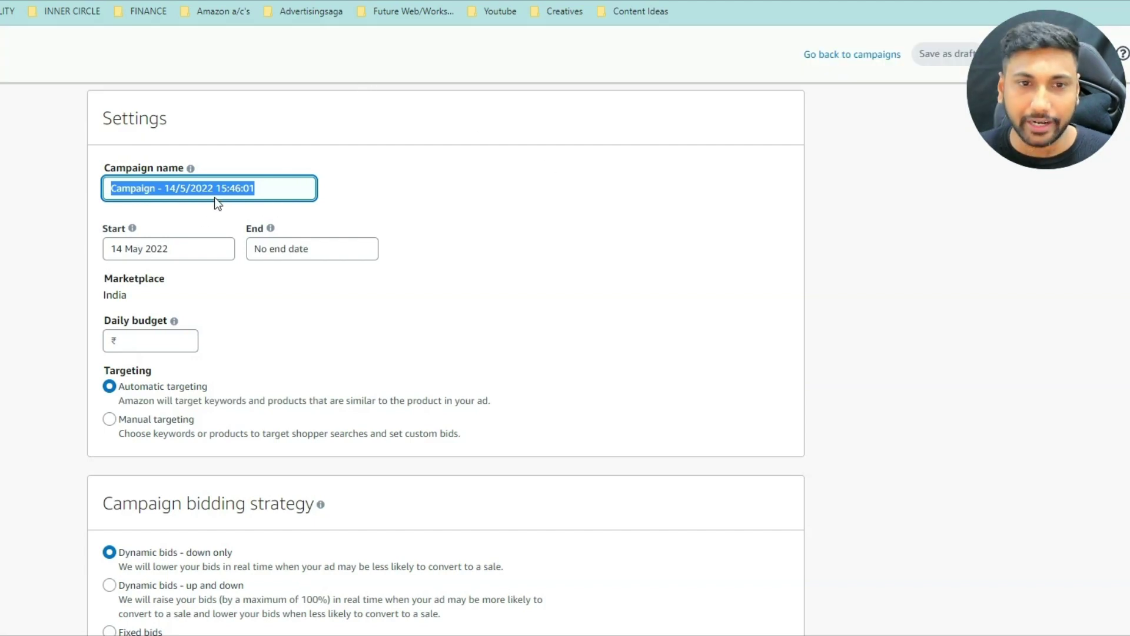
{"action": "type", "text": "Football-KW-14-5-22"}
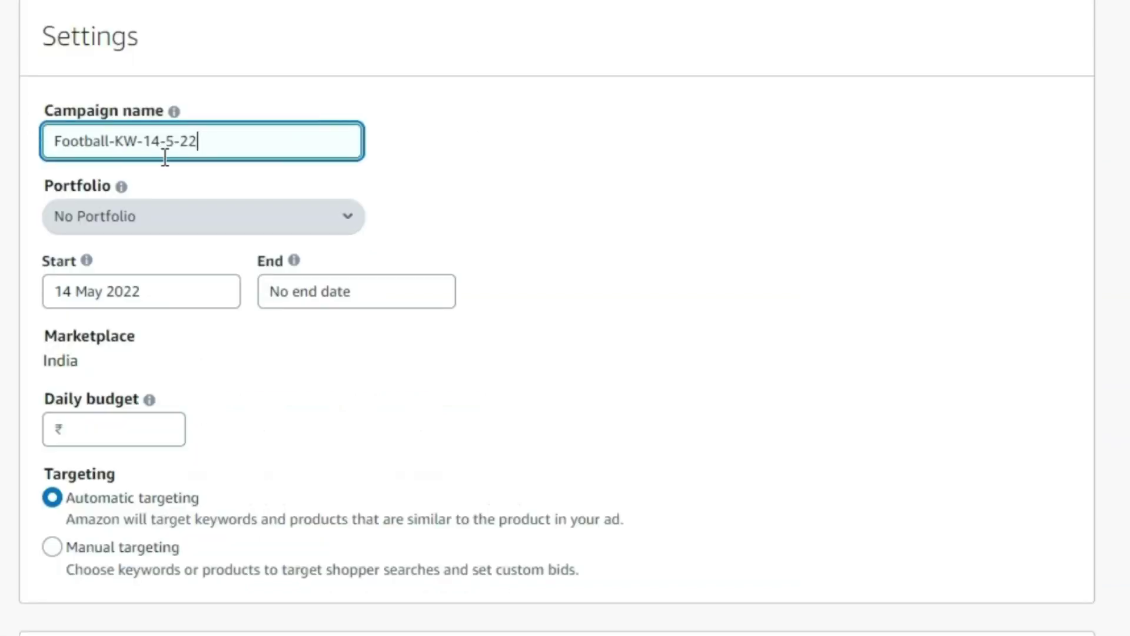
Replace KW in the campaign name so that it reads Football-Cateogry -14-5-22.
{"action": "scroll", "coordinate": [124, 153], "scroll_direction": "up", "scroll_amount": 2}
{"action": "left_click", "coordinate": [115, 223]}
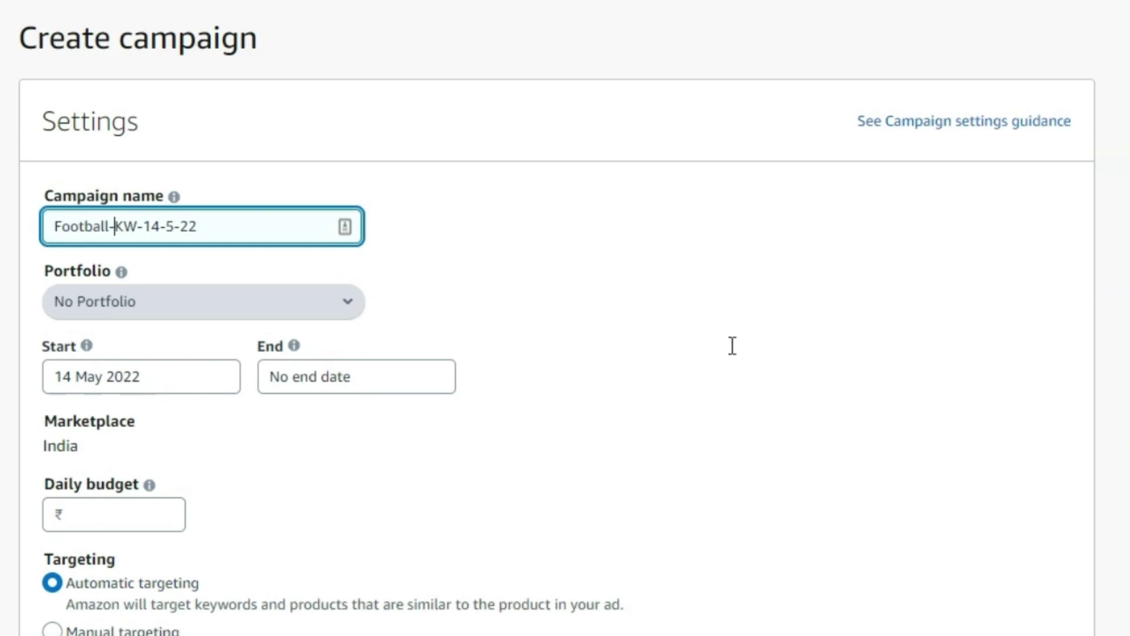
{"action": "key", "text": "Delete"}
{"action": "key", "text": "Delete"}
{"action": "type", "text": "Cau"}
{"action": "key", "text": "BackSpace"}
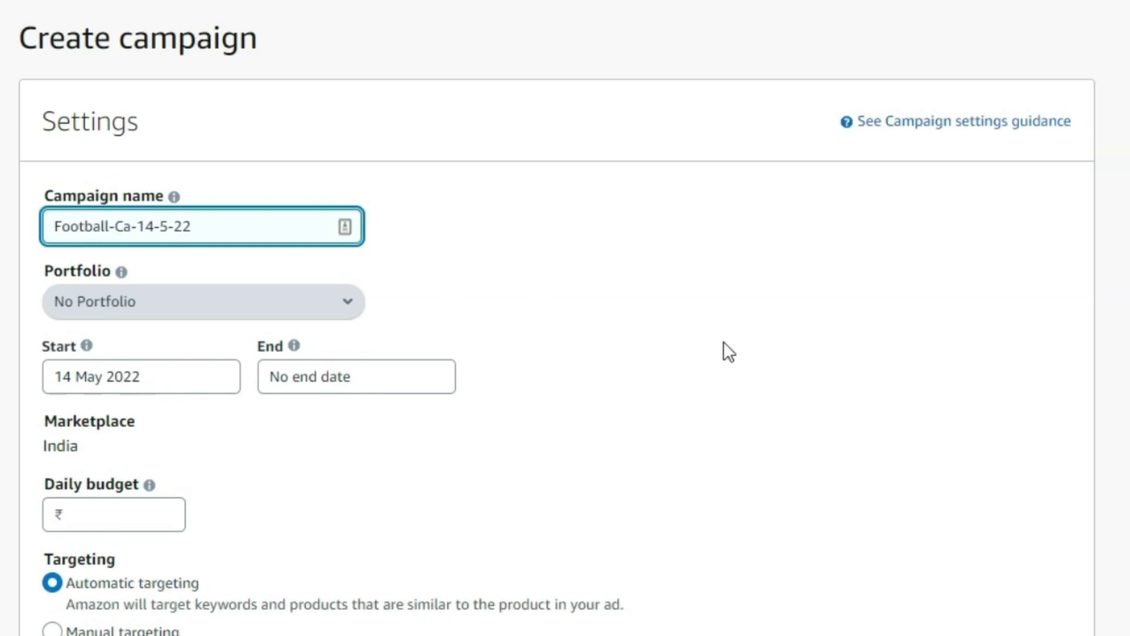
{"action": "type", "text": "teogry"}
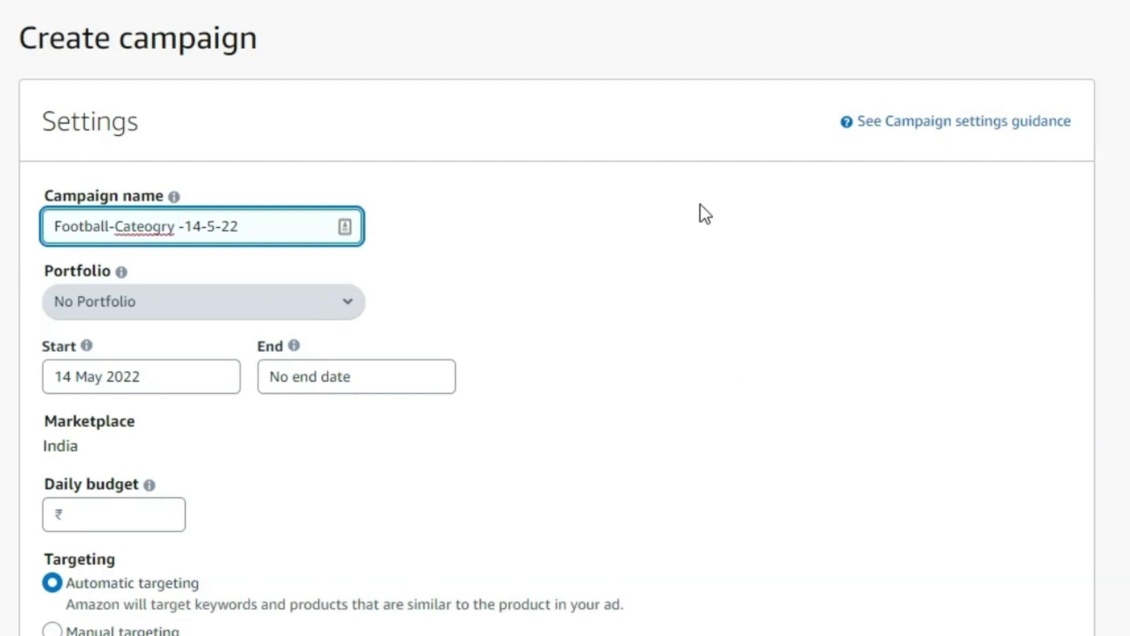
Set the campaign's daily budget to ₹100 and choose manual targeting.
{"action": "scroll", "coordinate": [699, 212], "scroll_direction": "down", "scroll_amount": 7}
{"action": "left_click", "coordinate": [115, 73]}
{"action": "type", "text": "100"}
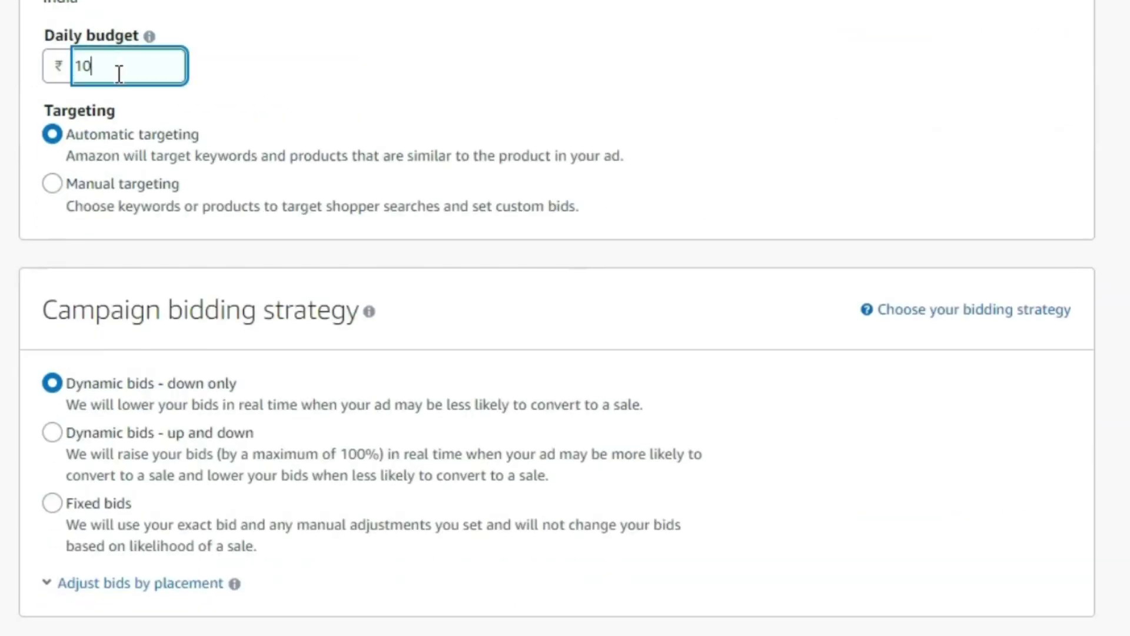
{"action": "left_click", "coordinate": [65, 194]}
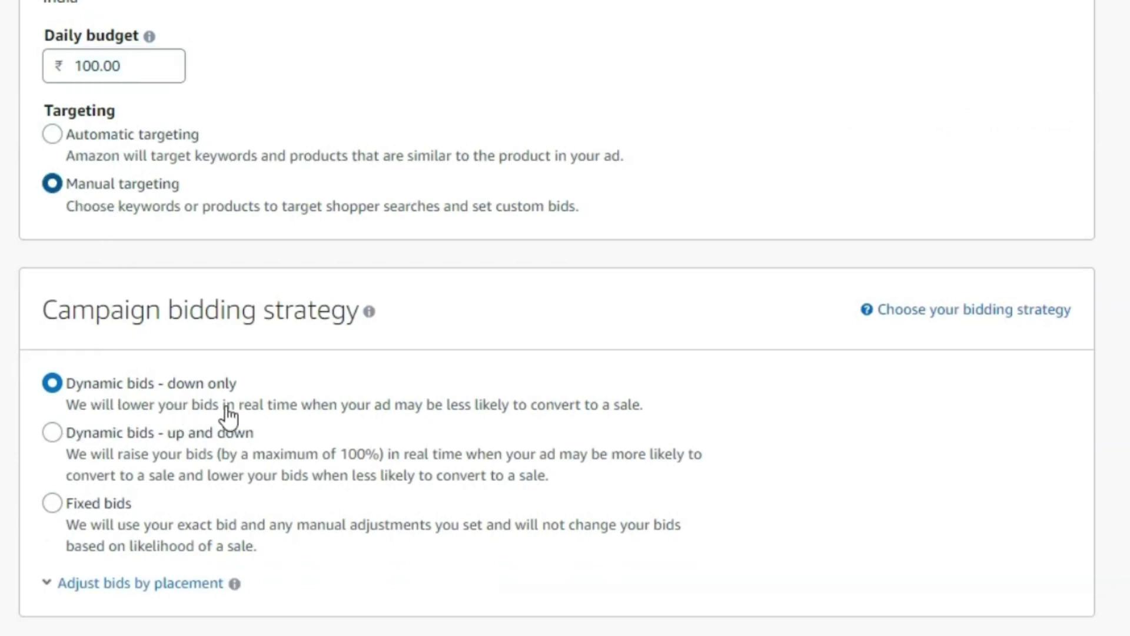
Show the bid adjustments by placement for top of search and product pages.
{"action": "scroll", "coordinate": [265, 399], "scroll_direction": "down", "scroll_amount": 5}
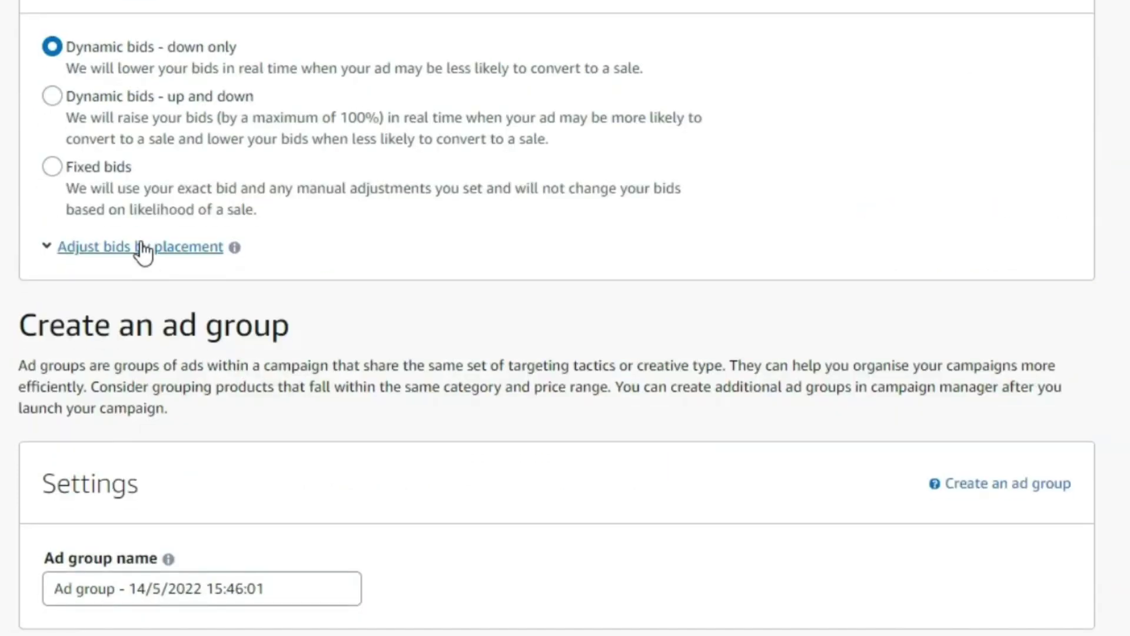
{"action": "left_click", "coordinate": [55, 249]}
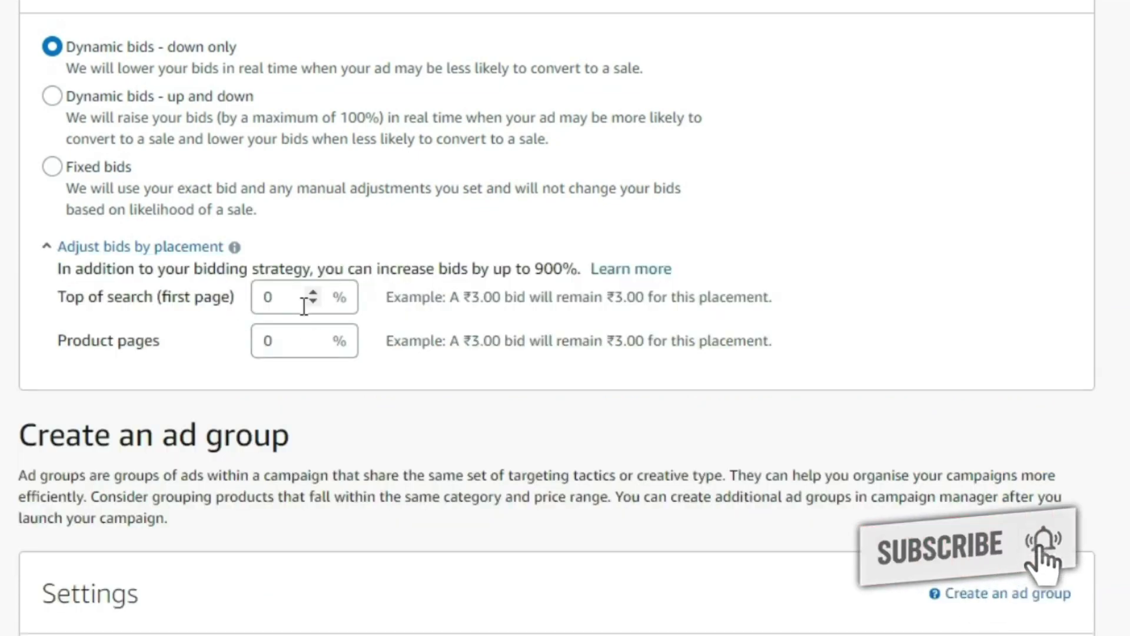
{"action": "scroll", "coordinate": [152, 327], "scroll_direction": "down", "scroll_amount": 4}
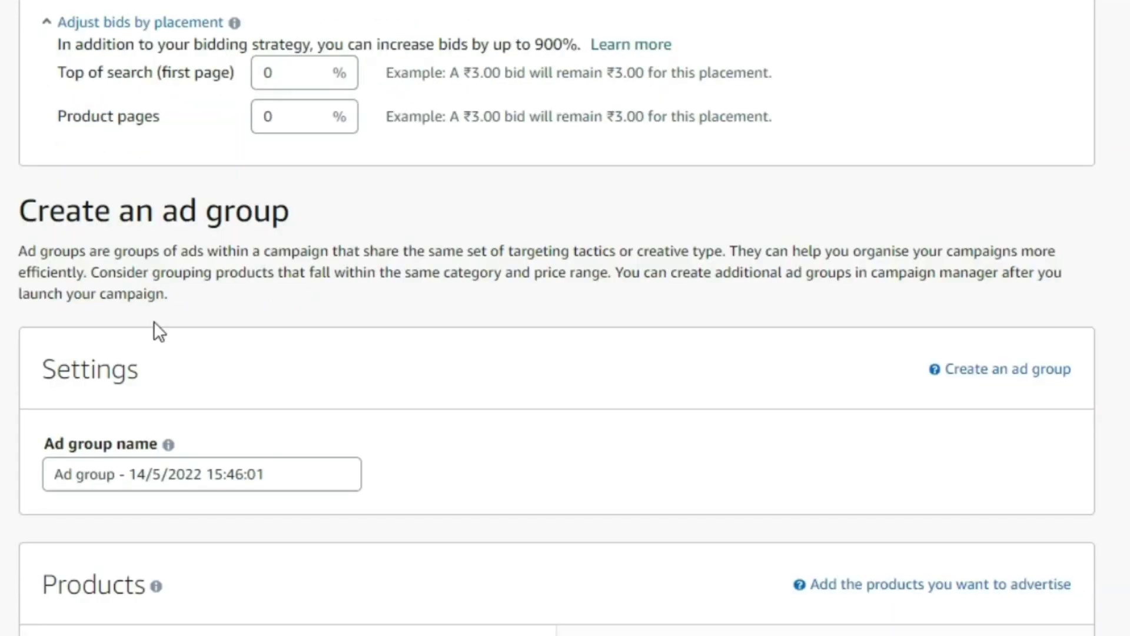
Name the ad group Football-Cateogry -14-5-22, reusing the campaign name.
{"action": "triple_click", "coordinate": [305, 471]}
{"action": "type", "text": "Football-KW-14-5-22"}
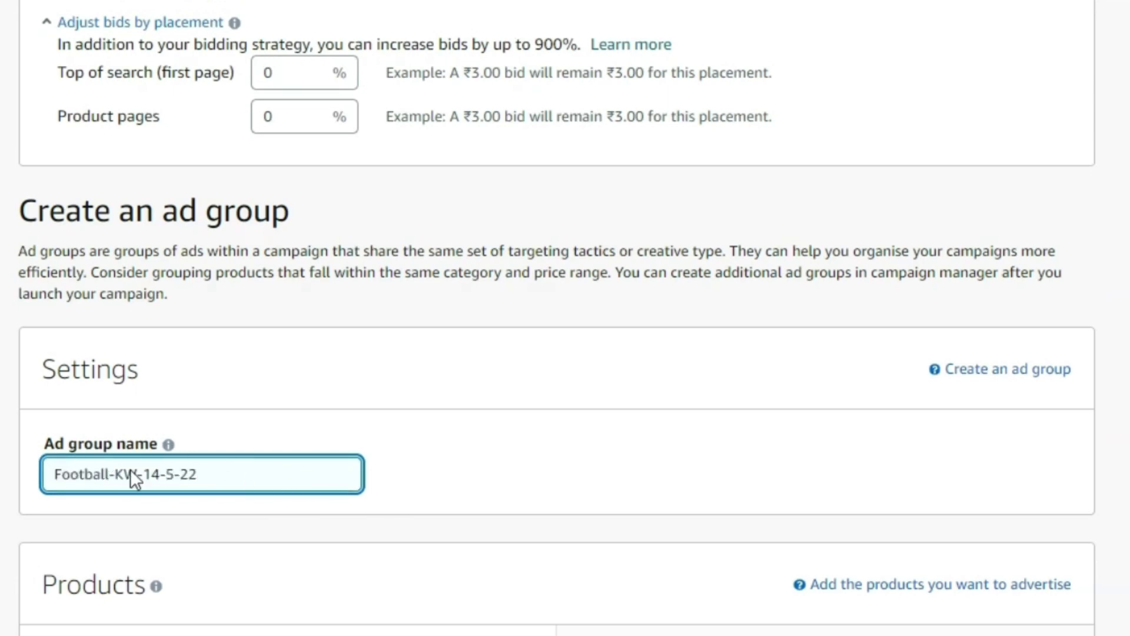
{"action": "scroll", "coordinate": [314, 272], "scroll_direction": "up", "scroll_amount": 15}
{"action": "triple_click", "coordinate": [247, 236]}
{"action": "key", "text": "ctrl+c"}
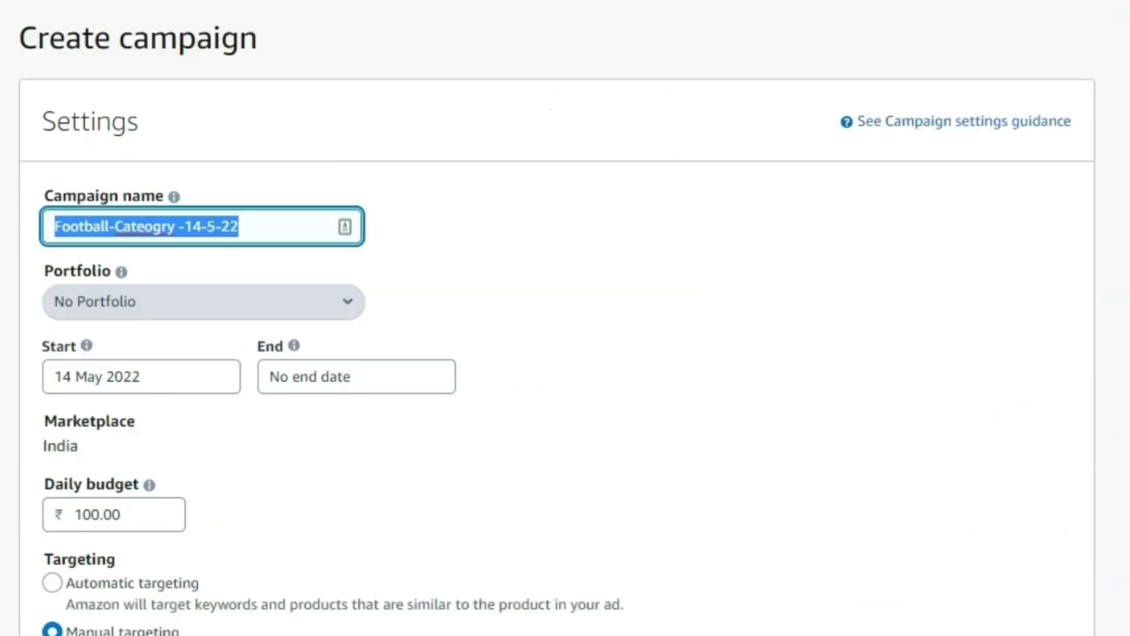
{"action": "scroll", "coordinate": [270, 424], "scroll_direction": "down", "scroll_amount": 15}
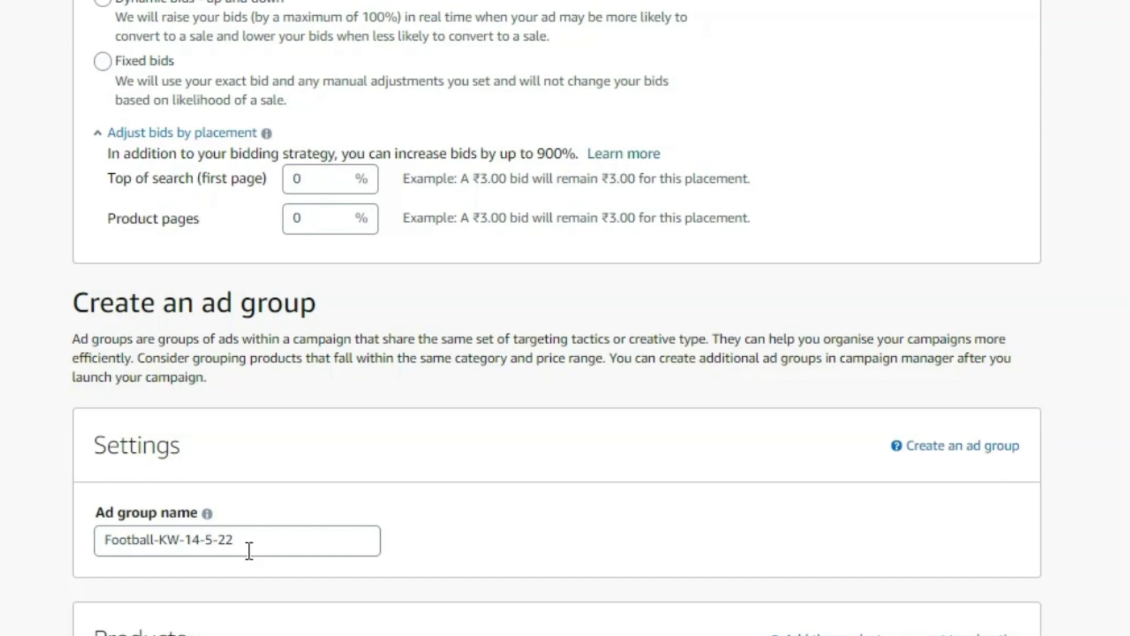
{"action": "triple_click", "coordinate": [247, 540]}
{"action": "key", "text": "ctrl+v"}
Add the Zafos Black Nylon Unisex Passport Holder as the advertised product and choose product targeting for the ad group.
{"action": "scroll", "coordinate": [275, 481], "scroll_direction": "down", "scroll_amount": 8}
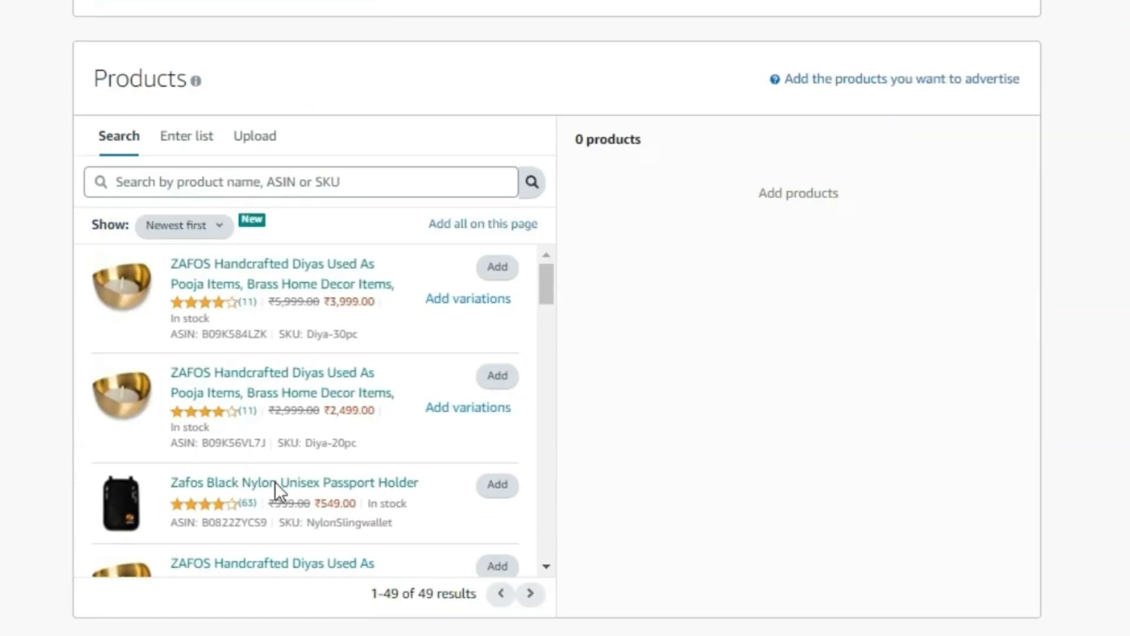
{"action": "left_click", "coordinate": [478, 485]}
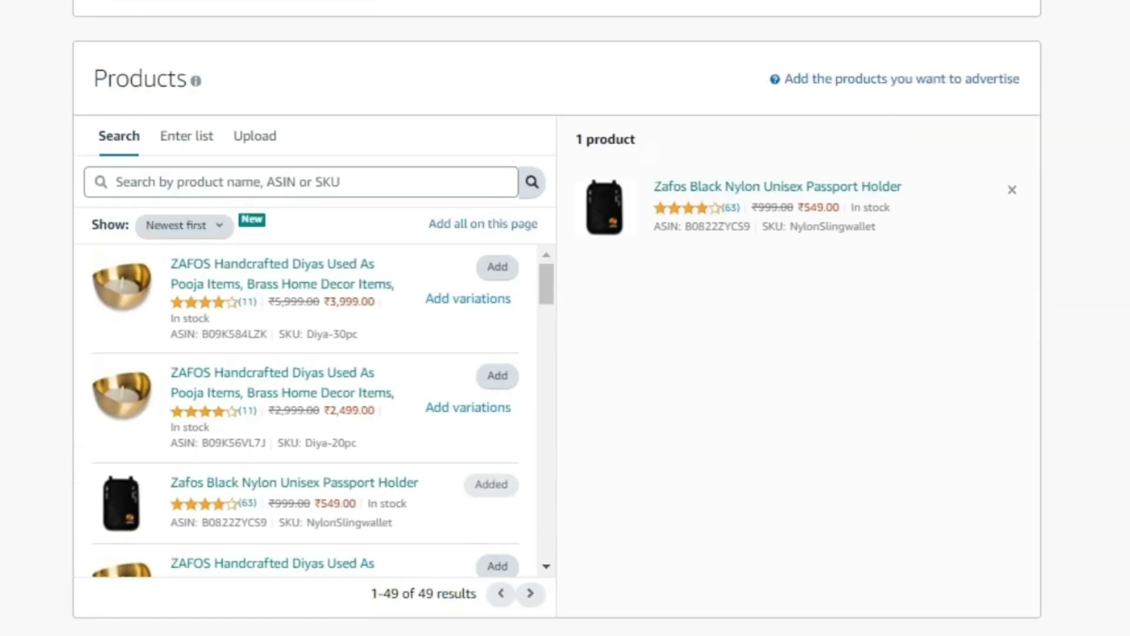
{"action": "scroll", "coordinate": [478, 485], "scroll_direction": "down", "scroll_amount": 10}
{"action": "scroll", "coordinate": [2, 386], "scroll_direction": "down", "scroll_amount": 2}
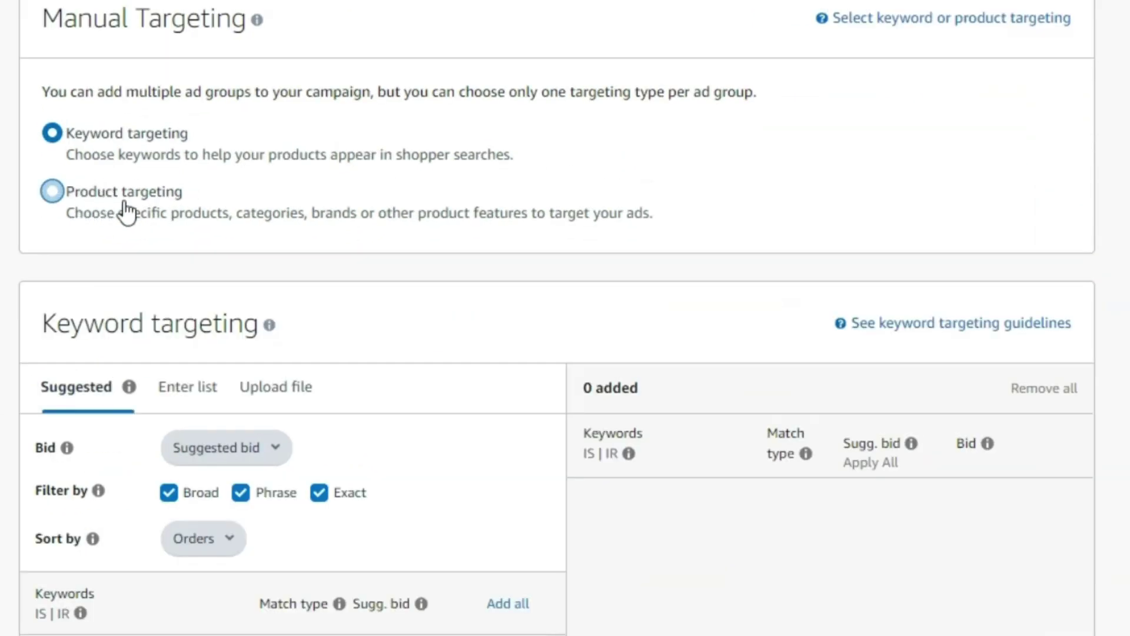
{"action": "left_click", "coordinate": [126, 212]}
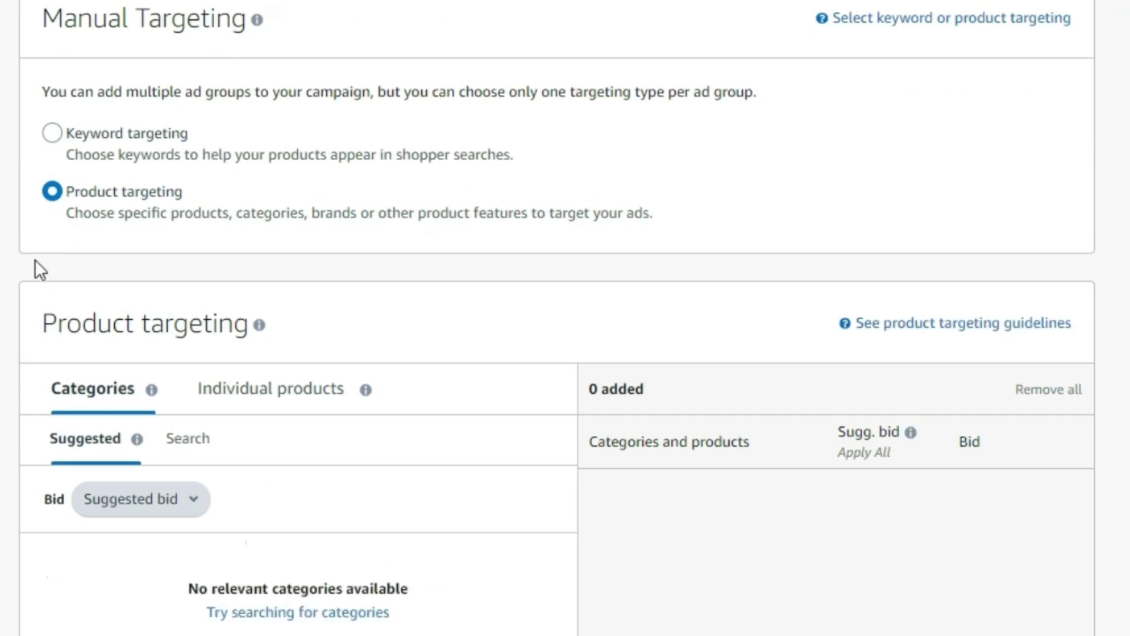
Add the suggested Diyas & Lanterns category to the product targeting with the suggested bid of ₹7.53.
{"action": "scroll", "coordinate": [62, 265], "scroll_direction": "down", "scroll_amount": 2}
{"action": "mouse_move", "coordinate": [137, 326]}
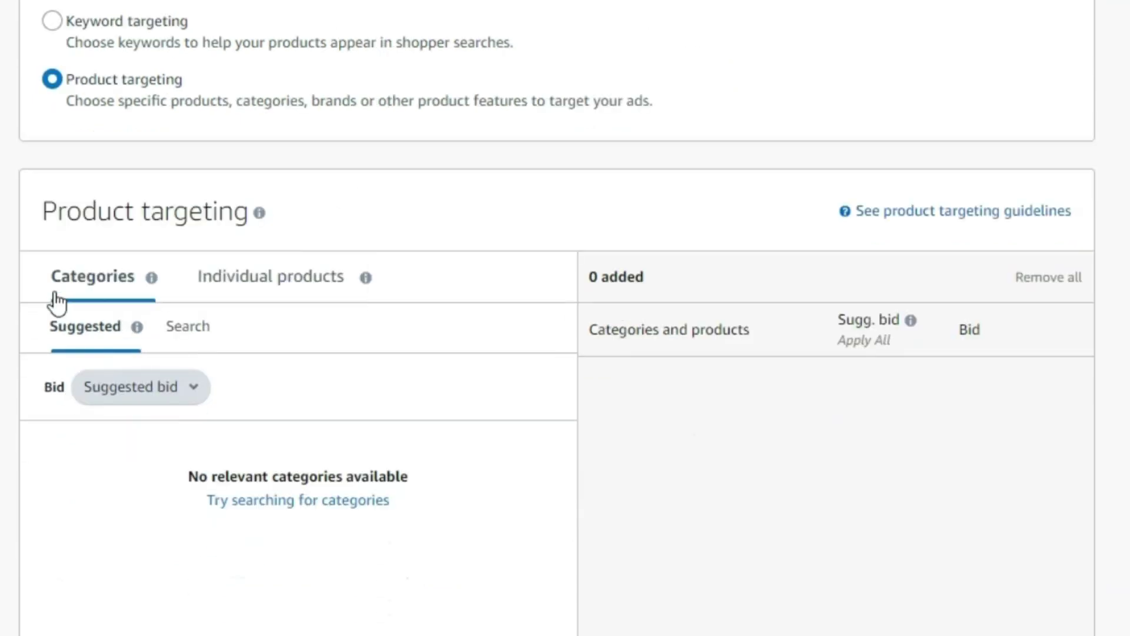
{"action": "left_click_drag", "start_coordinate": [51, 298], "coordinate": [157, 284]}
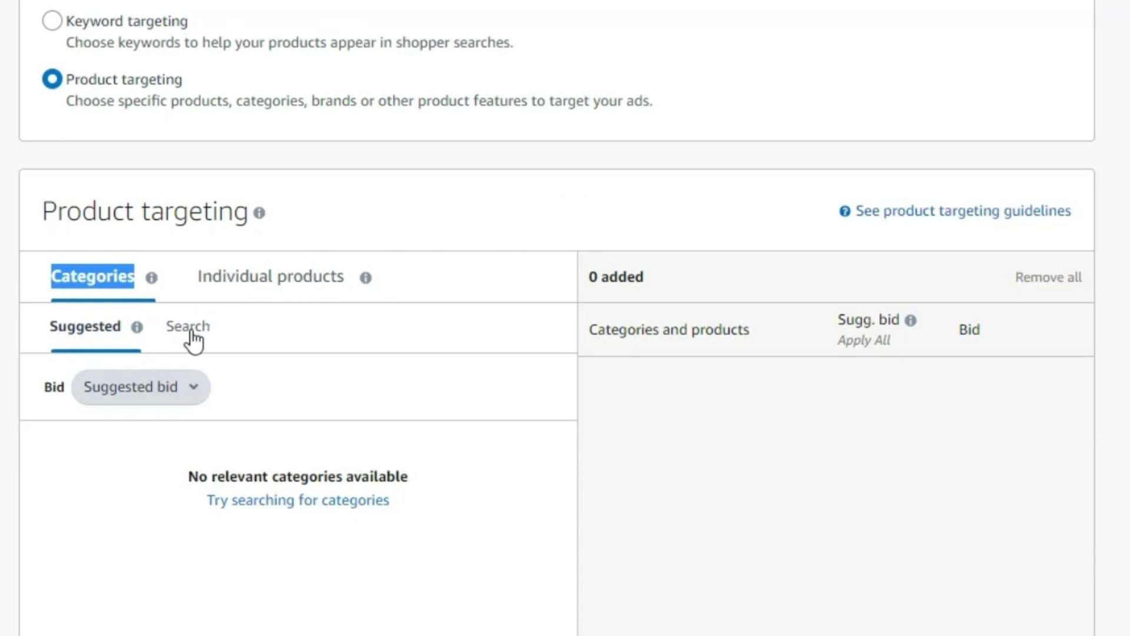
{"action": "scroll", "coordinate": [565, 318], "scroll_direction": "down", "scroll_amount": 3}
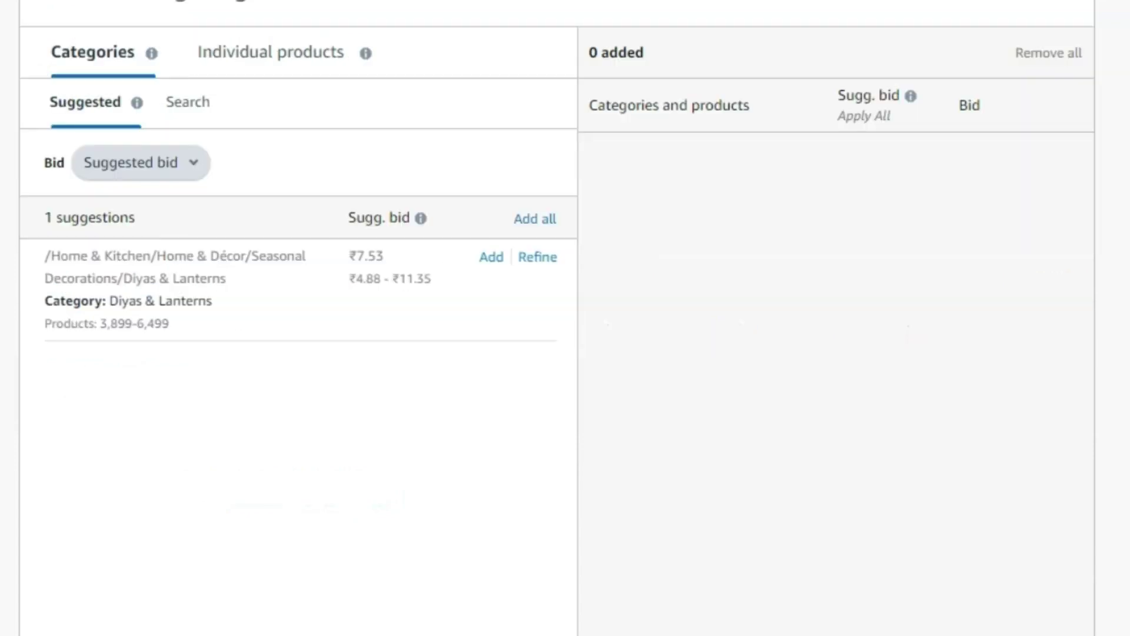
{"action": "scroll", "coordinate": [730, 437], "scroll_direction": "up", "scroll_amount": 5}
{"action": "scroll", "coordinate": [270, 203], "scroll_direction": "down", "scroll_amount": 2}
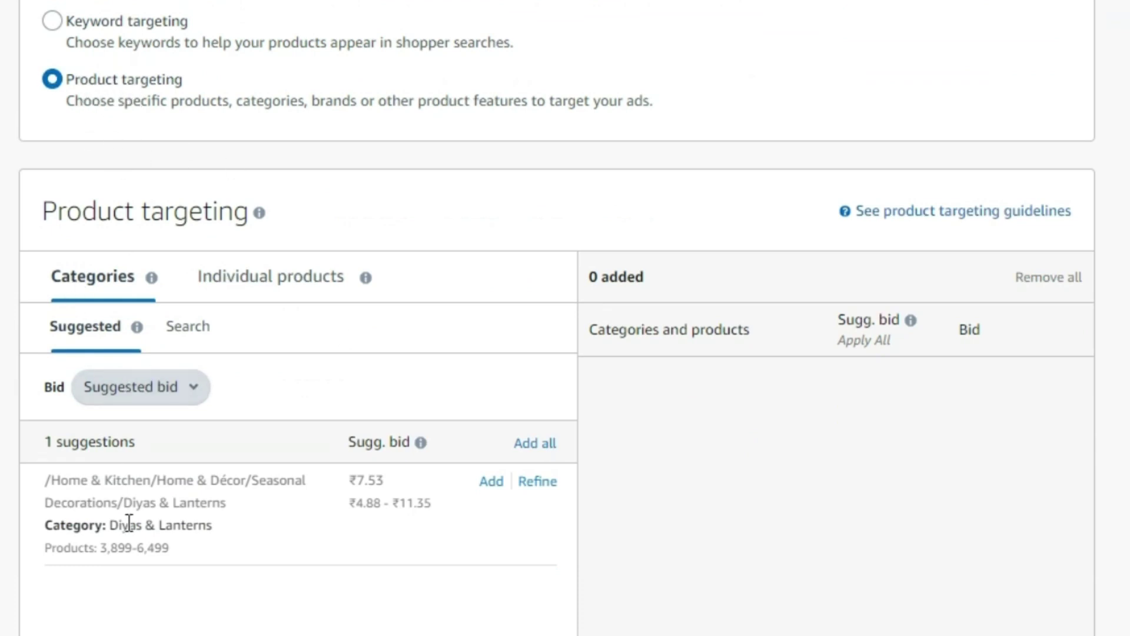
{"action": "left_click_drag", "start_coordinate": [45, 482], "coordinate": [177, 550]}
{"action": "scroll", "coordinate": [177, 550], "scroll_direction": "down", "scroll_amount": 4}
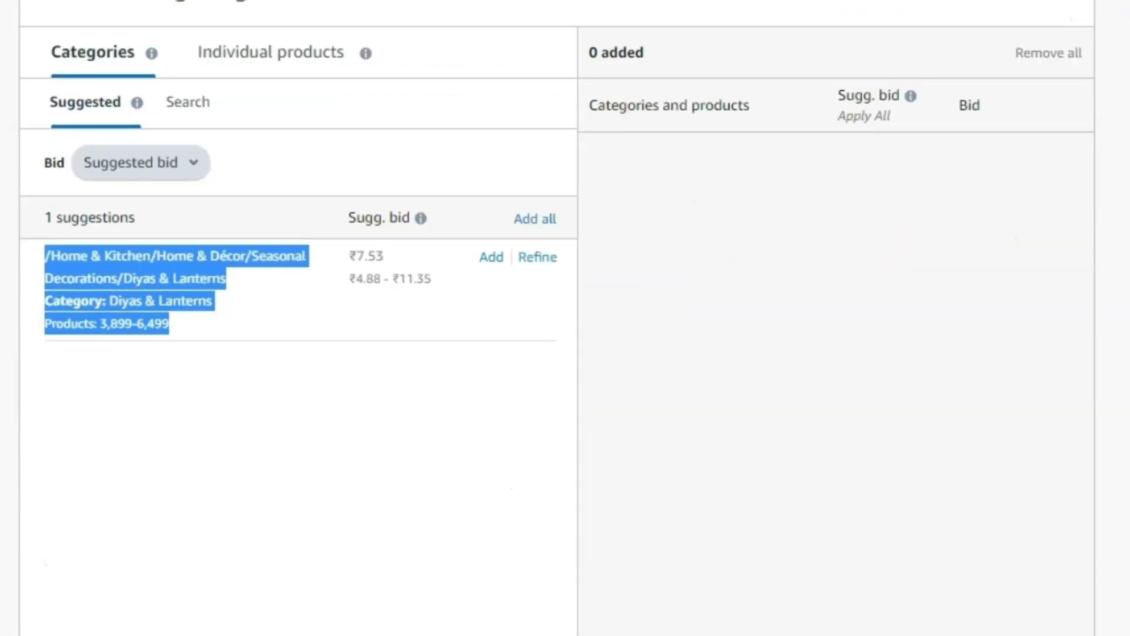
{"action": "key", "text": "ctrl+c"}
{"action": "left_click", "coordinate": [289, 571]}
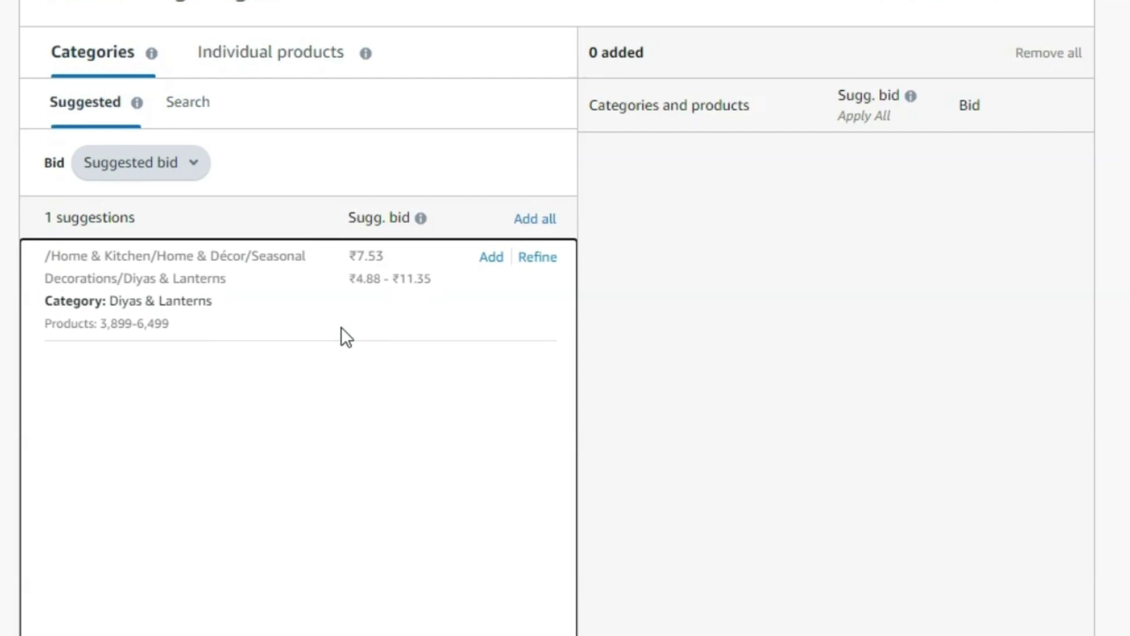
{"action": "left_click", "coordinate": [488, 259]}
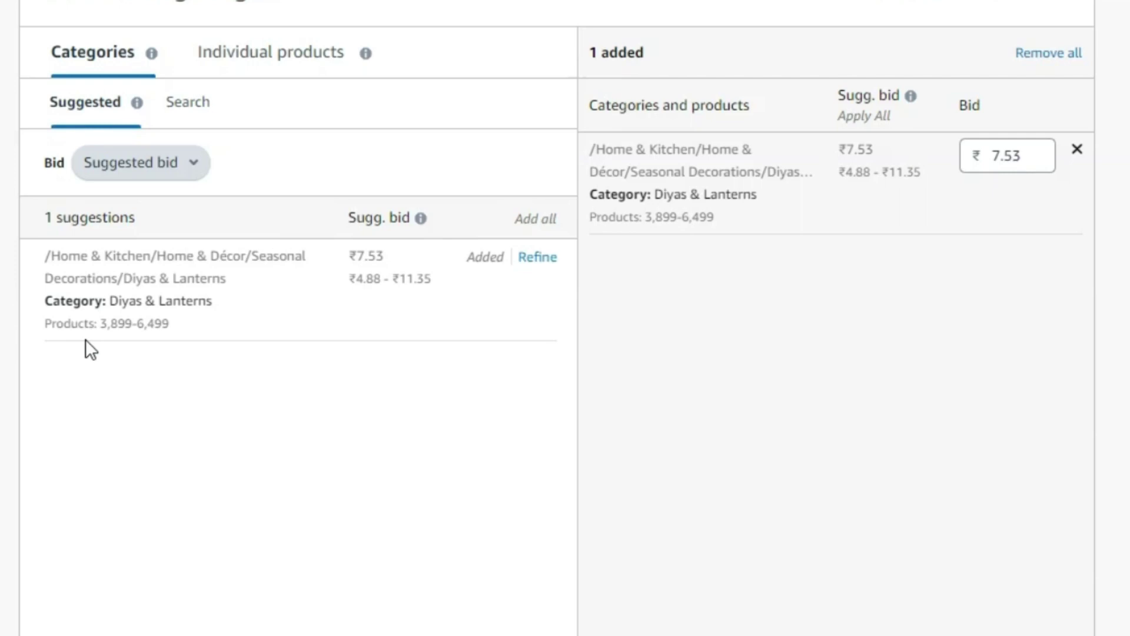
{"action": "left_click_drag", "start_coordinate": [107, 323], "coordinate": [206, 320]}
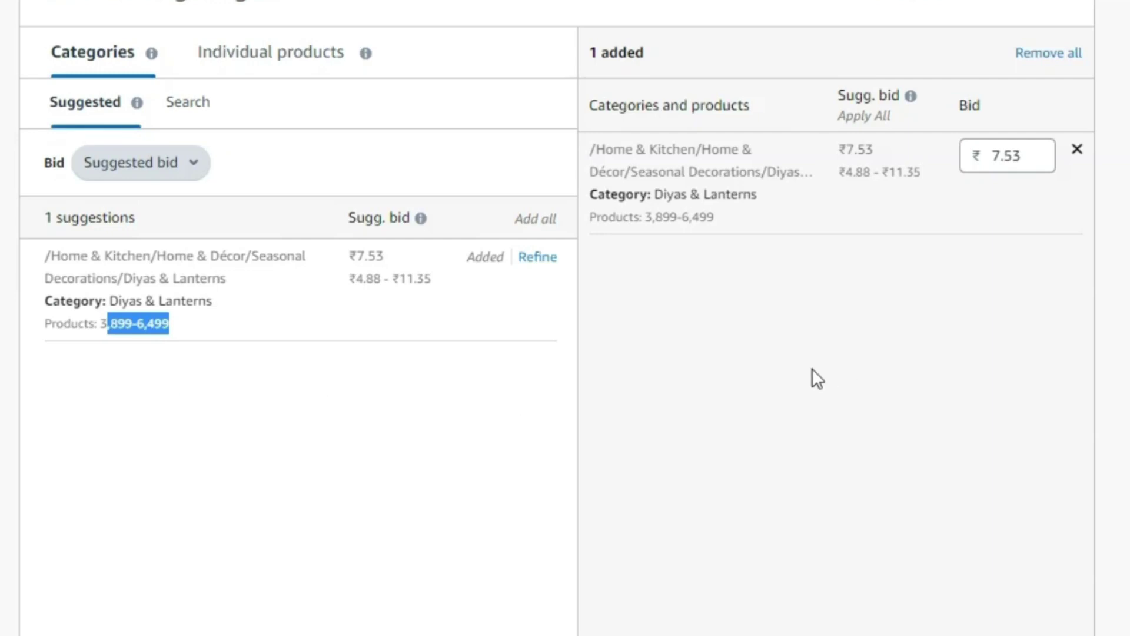
{"action": "left_click_drag", "start_coordinate": [652, 194], "coordinate": [768, 190]}
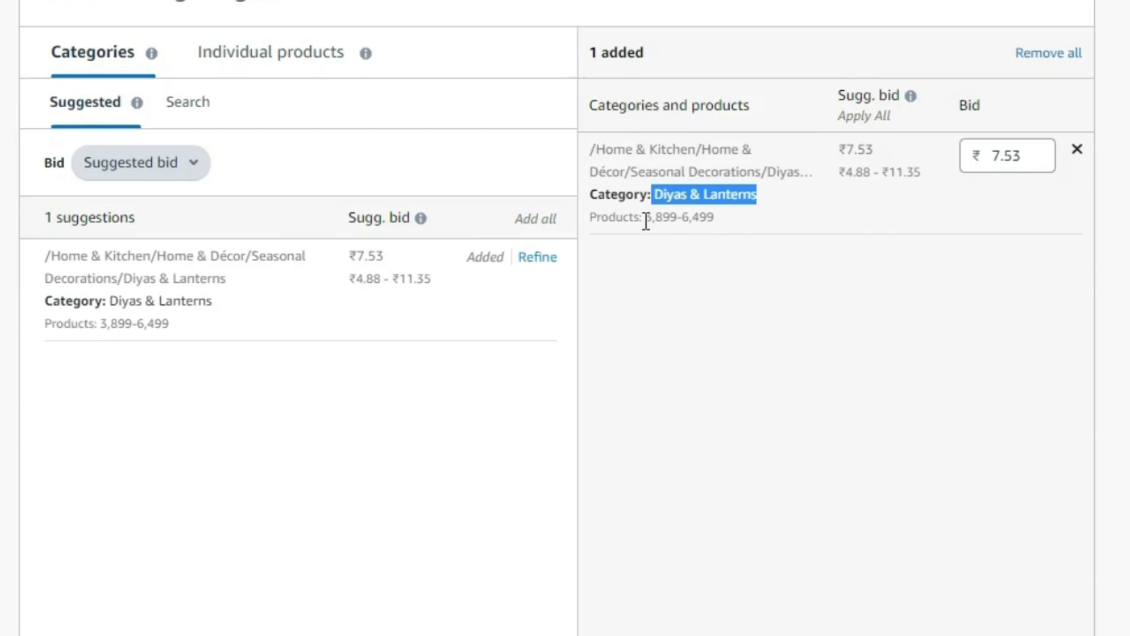
Search the targeting categories for "diya" and add the Diwali Decorations category with the suggested bid of ₹7.36.
{"action": "left_click_drag", "start_coordinate": [644, 218], "coordinate": [748, 236]}
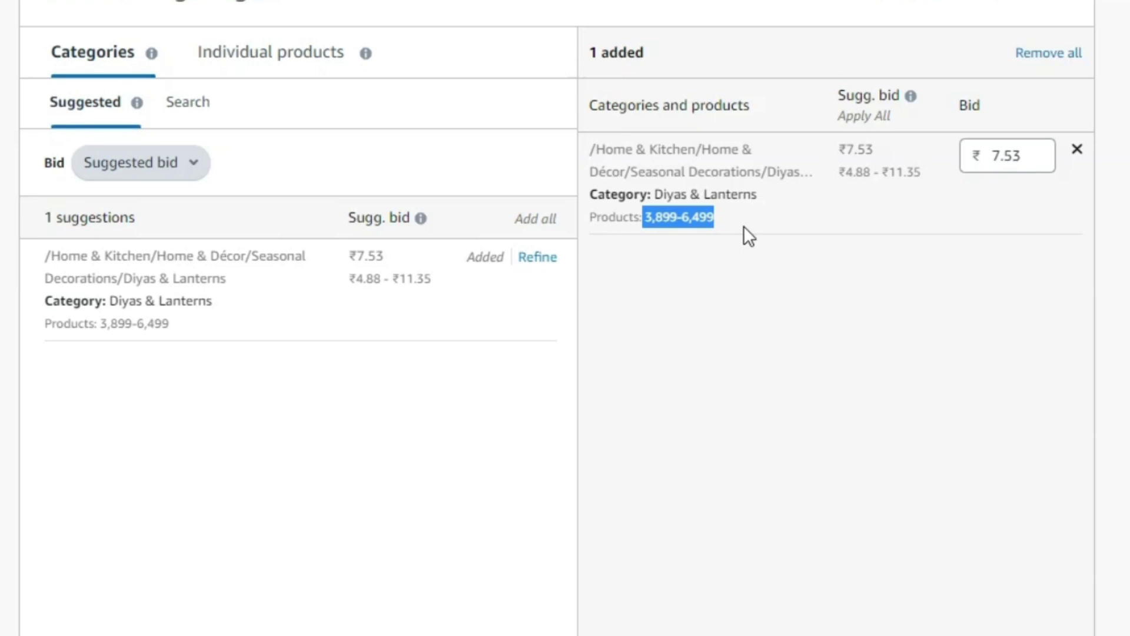
{"action": "left_click", "coordinate": [214, 111]}
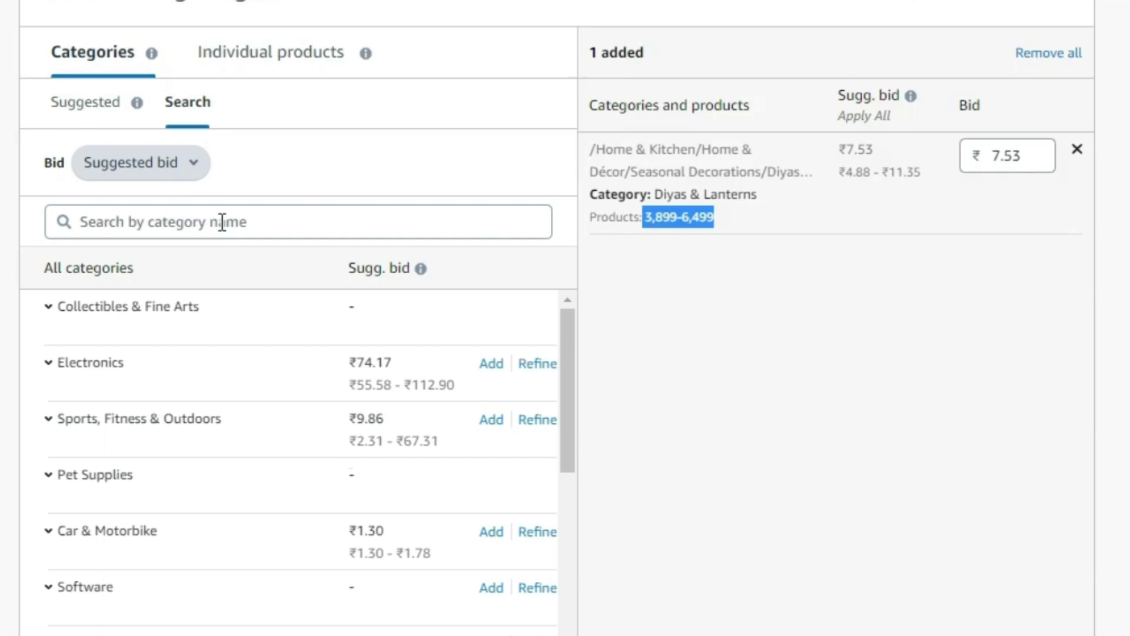
{"action": "left_click", "coordinate": [222, 223]}
{"action": "type", "text": "diya"}
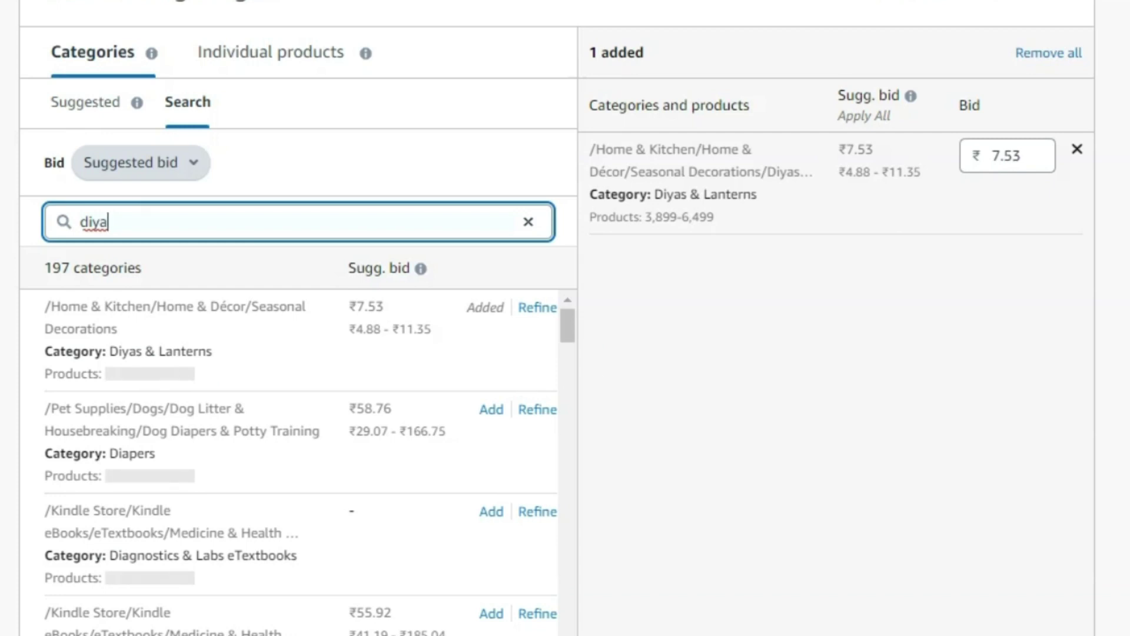
{"action": "scroll", "coordinate": [430, 352], "scroll_direction": "down", "scroll_amount": 4}
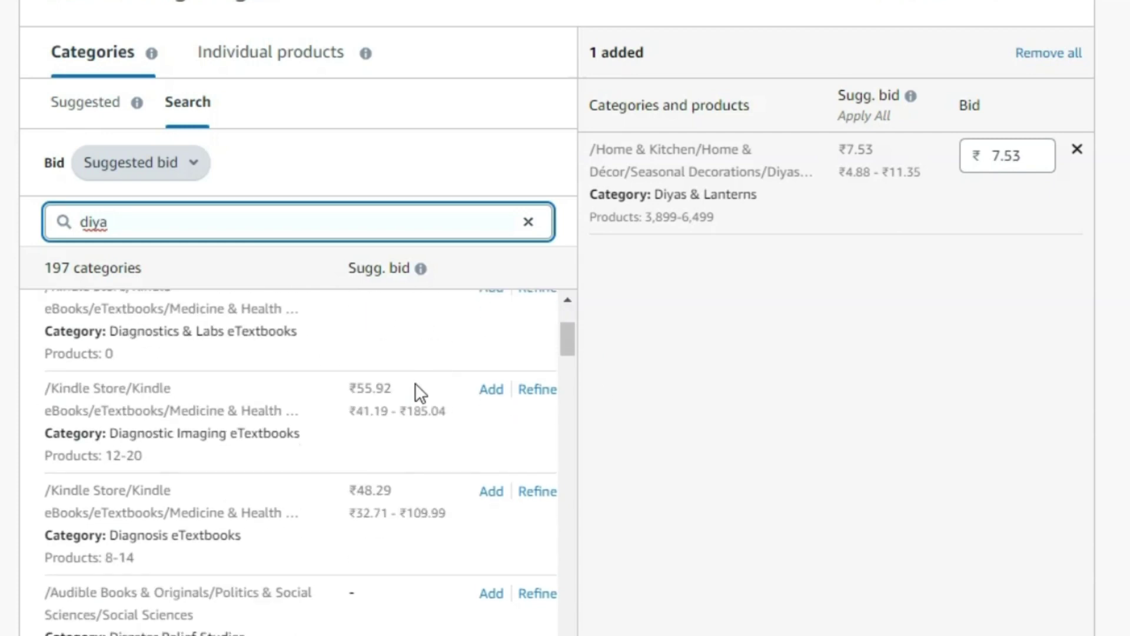
{"action": "scroll", "coordinate": [414, 388], "scroll_direction": "down", "scroll_amount": 8}
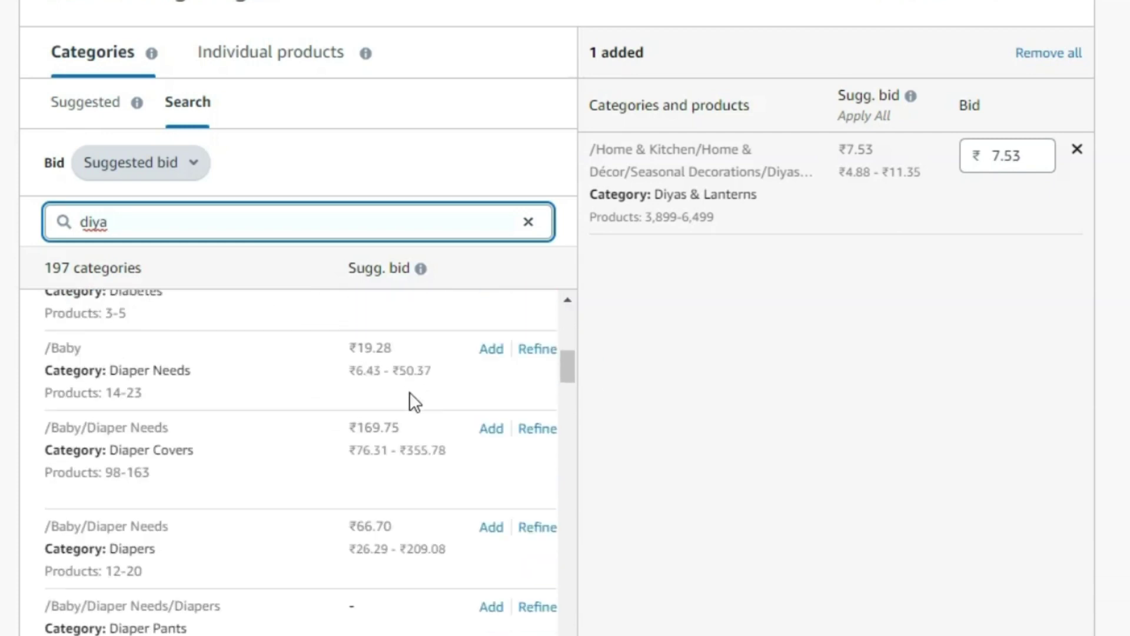
{"action": "scroll", "coordinate": [408, 391], "scroll_direction": "down", "scroll_amount": 10}
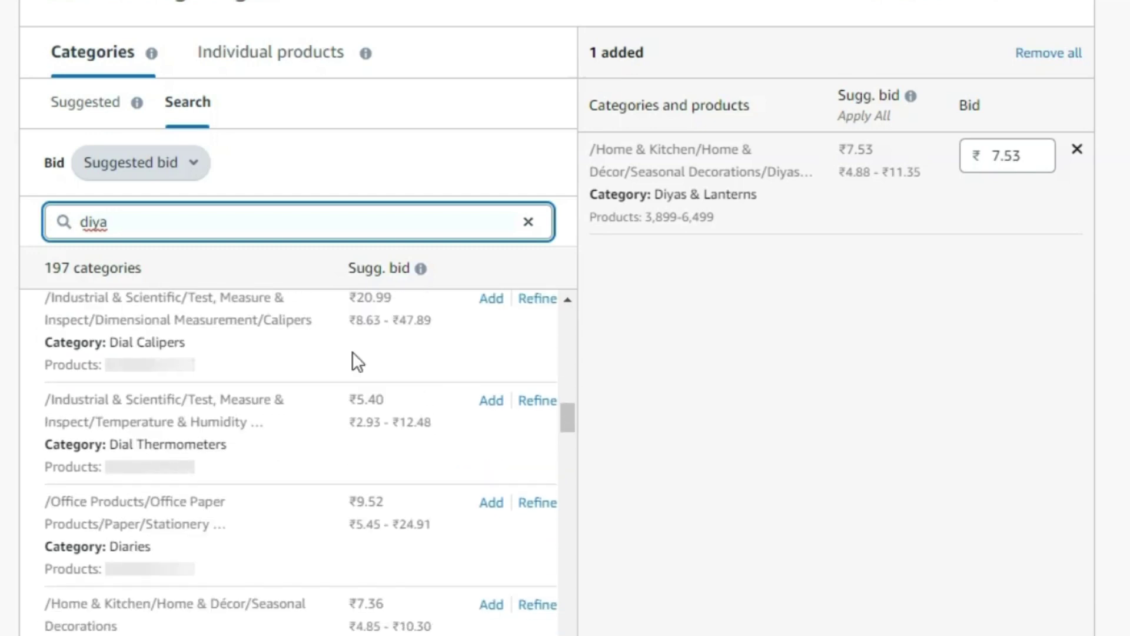
{"action": "left_click", "coordinate": [493, 606]}
{"action": "scroll", "coordinate": [200, 593], "scroll_direction": "down", "scroll_amount": 2}
{"action": "left_click_drag", "start_coordinate": [108, 532], "coordinate": [225, 533]}
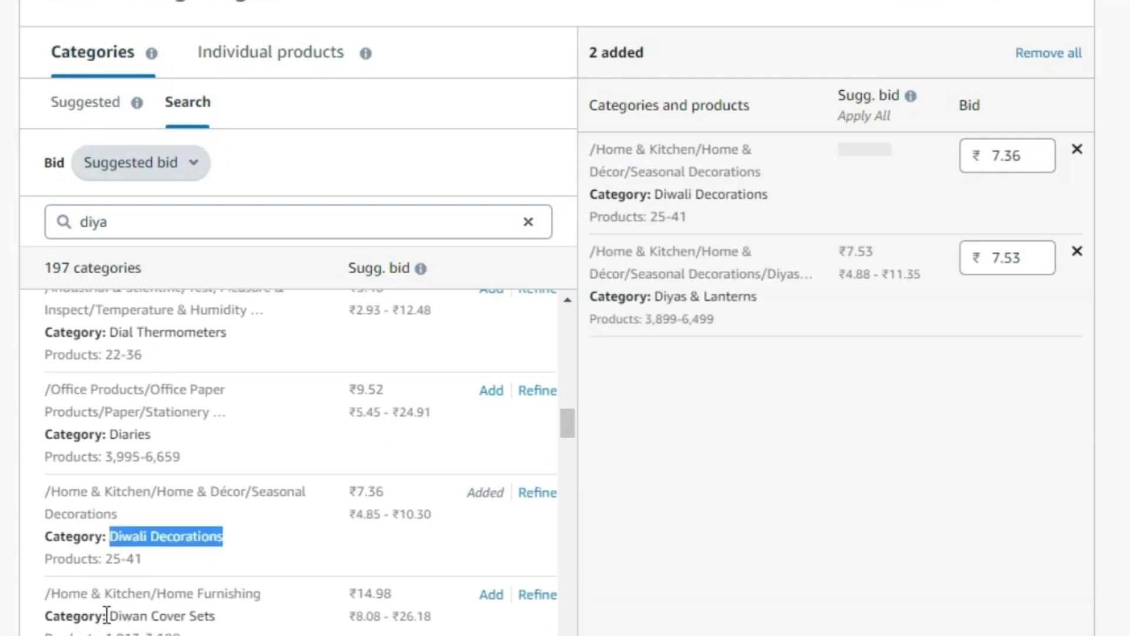
Look through the remaining "diya" category results and extend the category search to "diya latern".
{"action": "left_click_drag", "start_coordinate": [108, 614], "coordinate": [260, 618]}
{"action": "scroll", "coordinate": [271, 615], "scroll_direction": "down", "scroll_amount": 2}
{"action": "scroll", "coordinate": [281, 610], "scroll_direction": "down", "scroll_amount": 10}
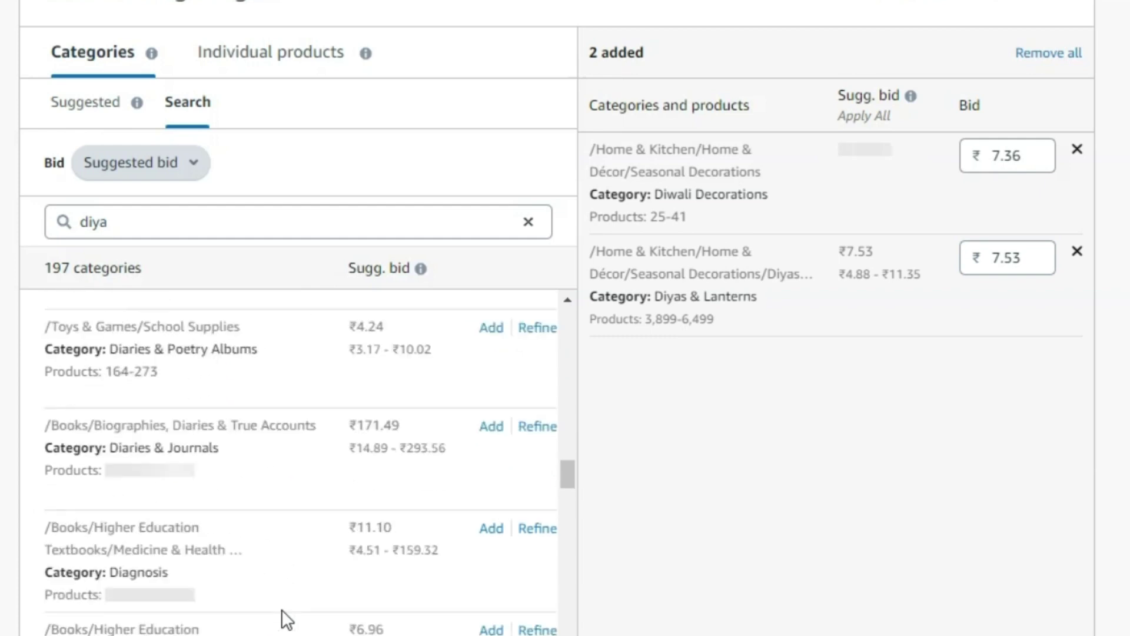
{"action": "left_click", "coordinate": [174, 220]}
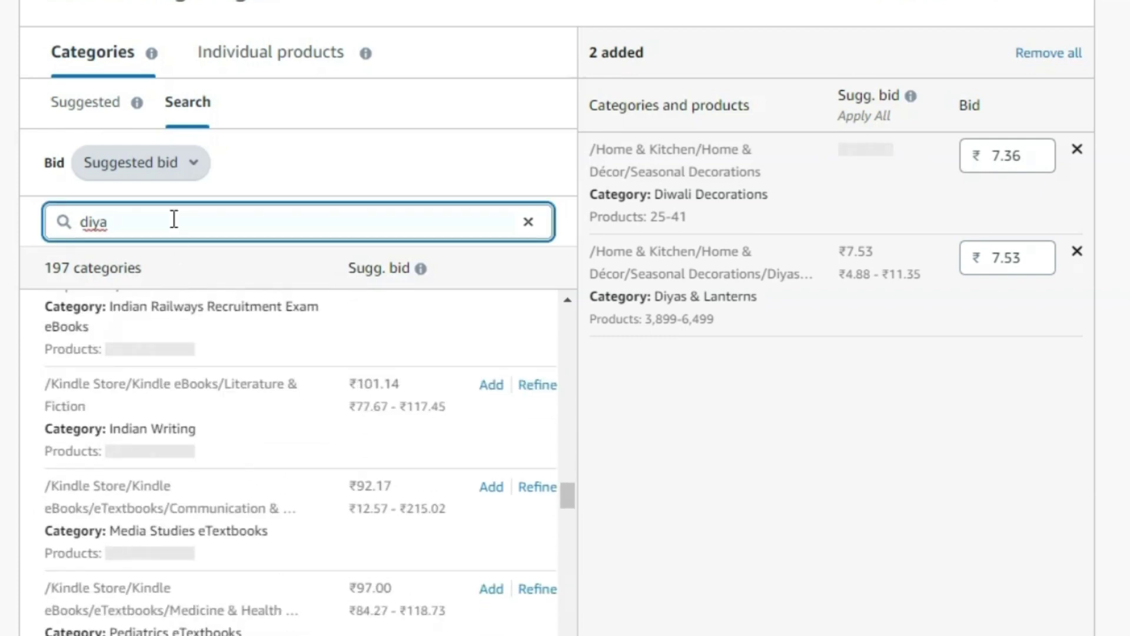
{"action": "type", "text": "latern"}
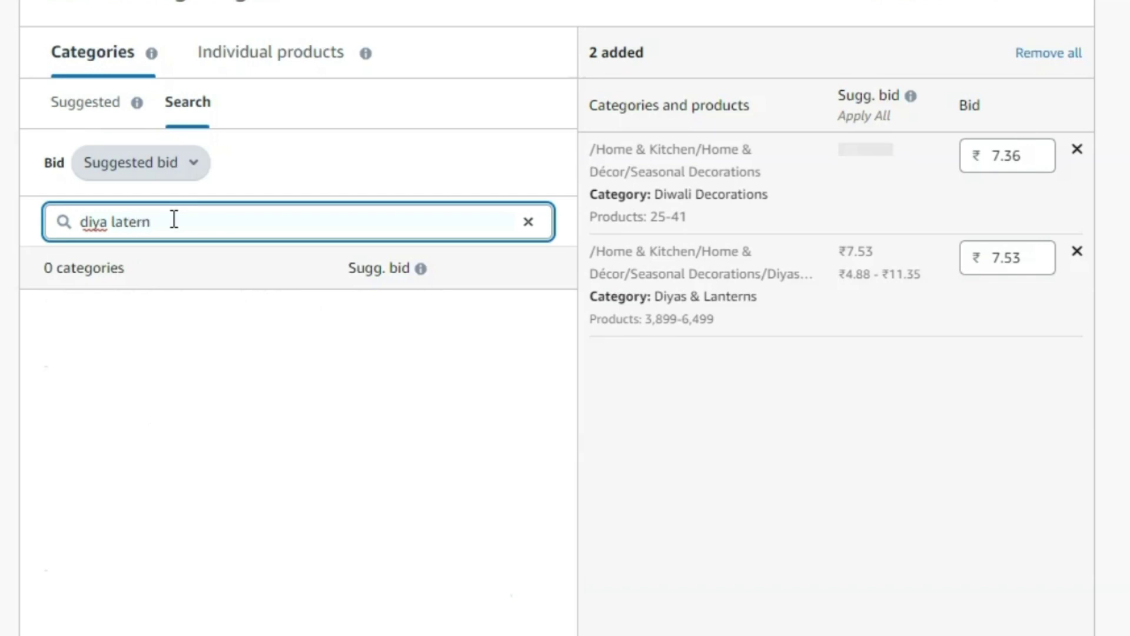
Shorten the category search to "latern" and look through the resulting categories for relevant ones.
{"action": "left_click", "coordinate": [69, 219]}
{"action": "left_click", "coordinate": [73, 220]}
{"action": "double_click", "coordinate": [75, 222]}
{"action": "key", "text": "BackSpace"}
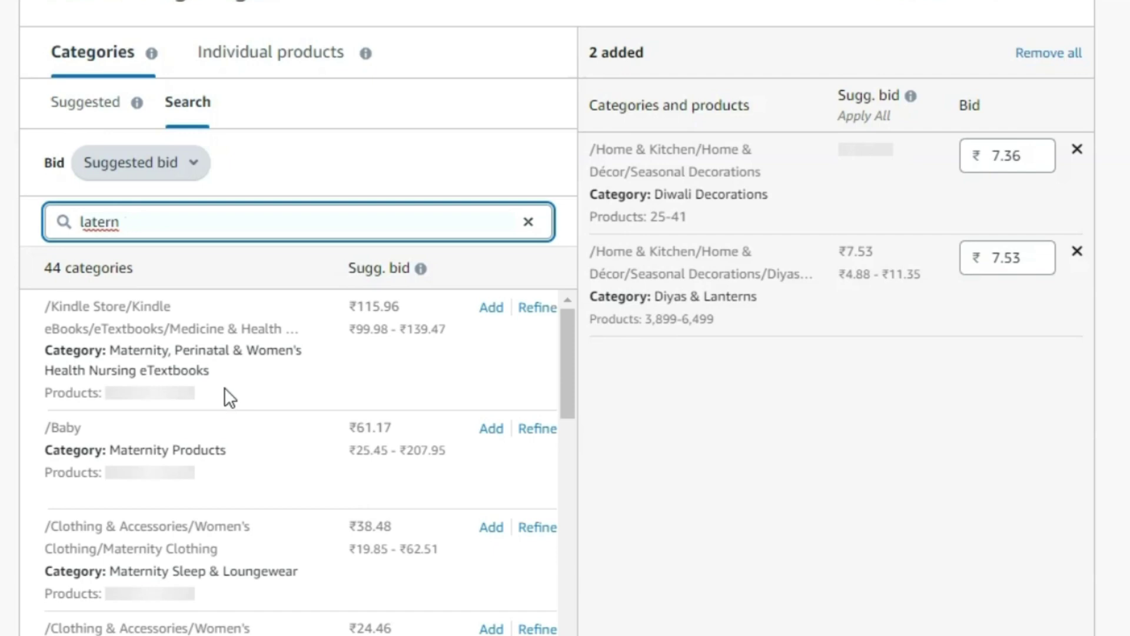
{"action": "scroll", "coordinate": [318, 454], "scroll_direction": "down", "scroll_amount": 1}
{"action": "scroll", "coordinate": [313, 465], "scroll_direction": "down", "scroll_amount": 2}
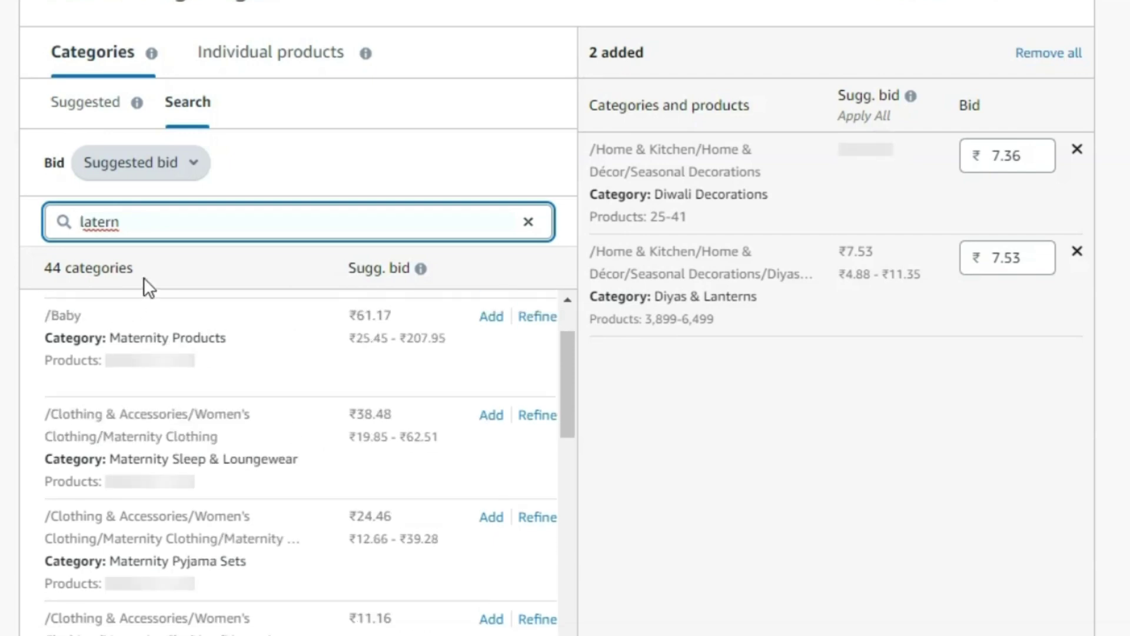
{"action": "scroll", "coordinate": [146, 283], "scroll_direction": "down", "scroll_amount": 5}
{"action": "scroll", "coordinate": [253, 386], "scroll_direction": "down", "scroll_amount": 15}
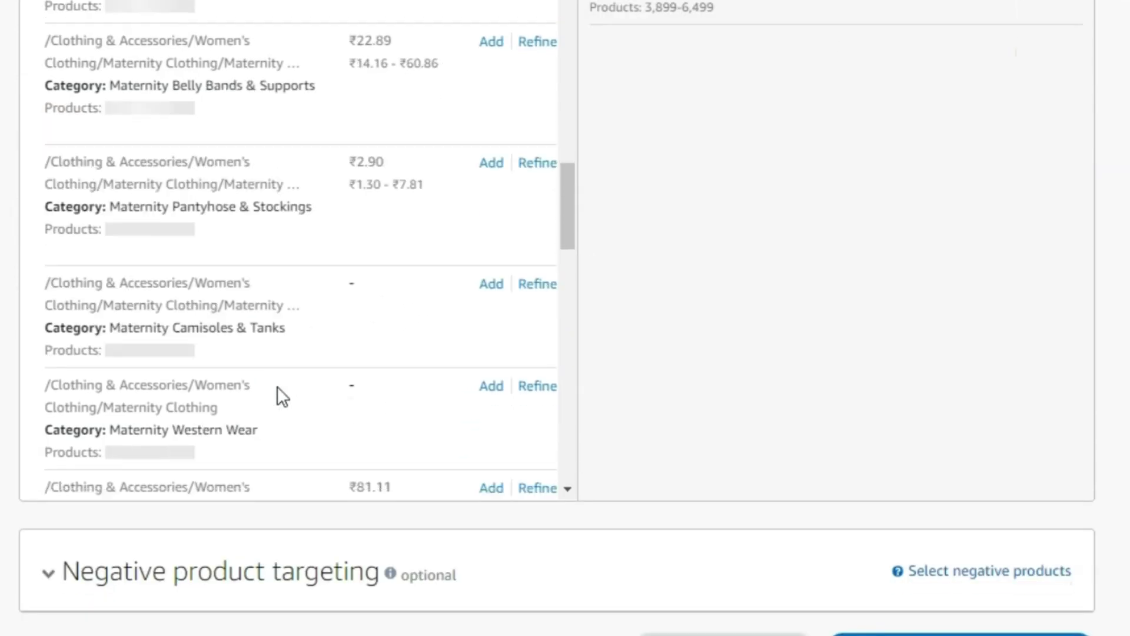
{"action": "scroll", "coordinate": [907, 324], "scroll_direction": "up", "scroll_amount": 5}
{"action": "scroll", "coordinate": [379, 459], "scroll_direction": "down", "scroll_amount": 10}
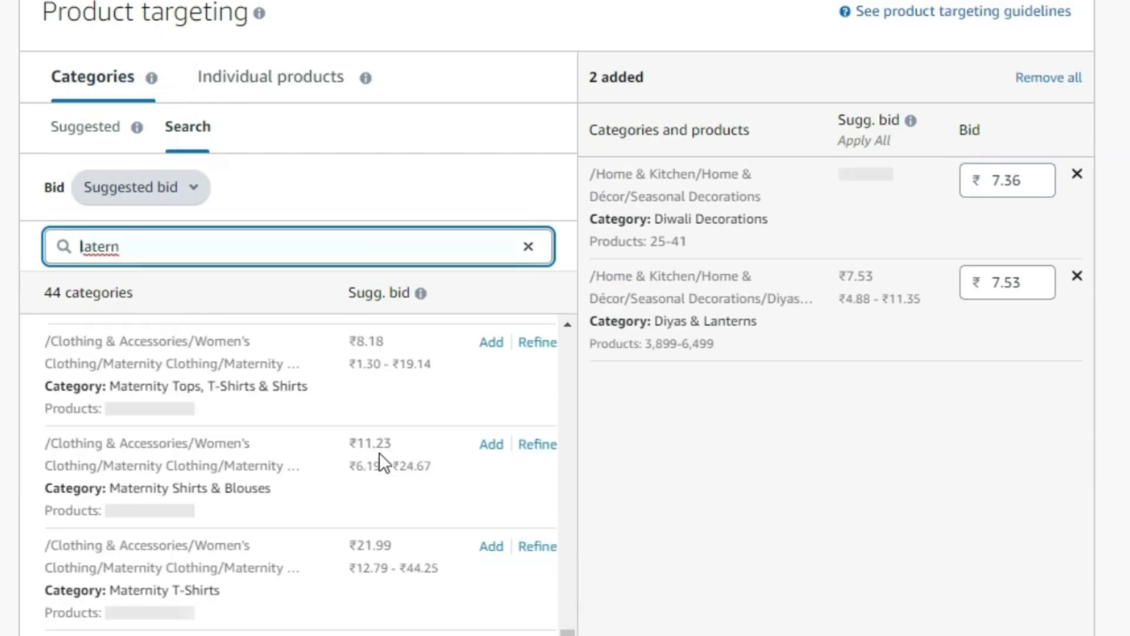
Search the categories for "Diya latern" once more, reduce the term to "latern" and check the matching categories.
{"action": "double_click", "coordinate": [108, 248]}
{"action": "type", "text": "Di"}
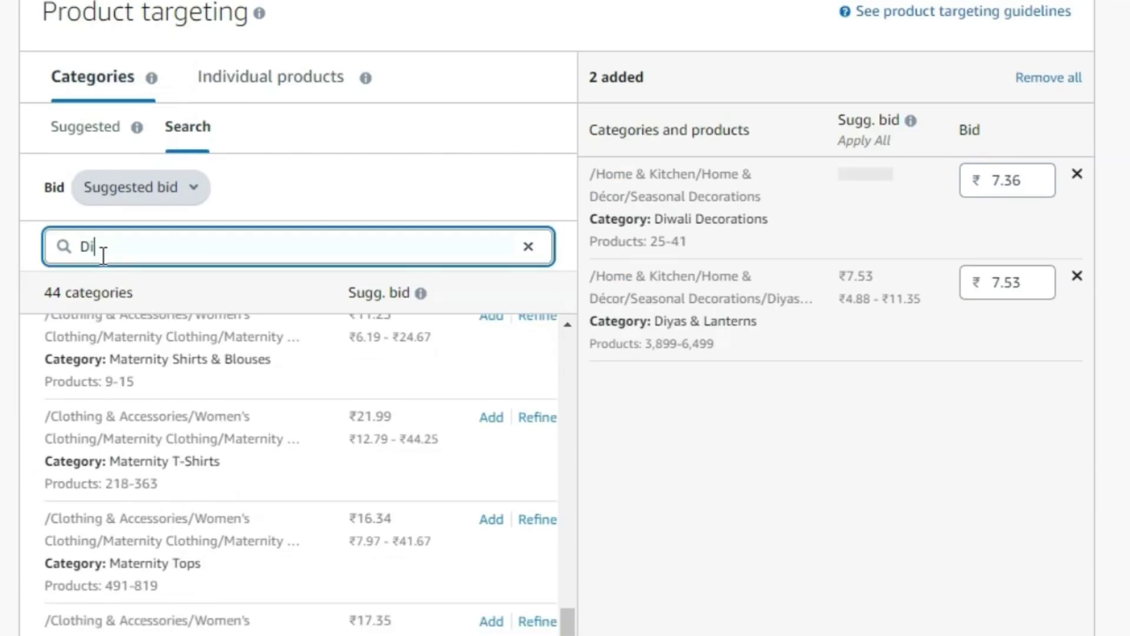
{"action": "type", "text": "ya latern"}
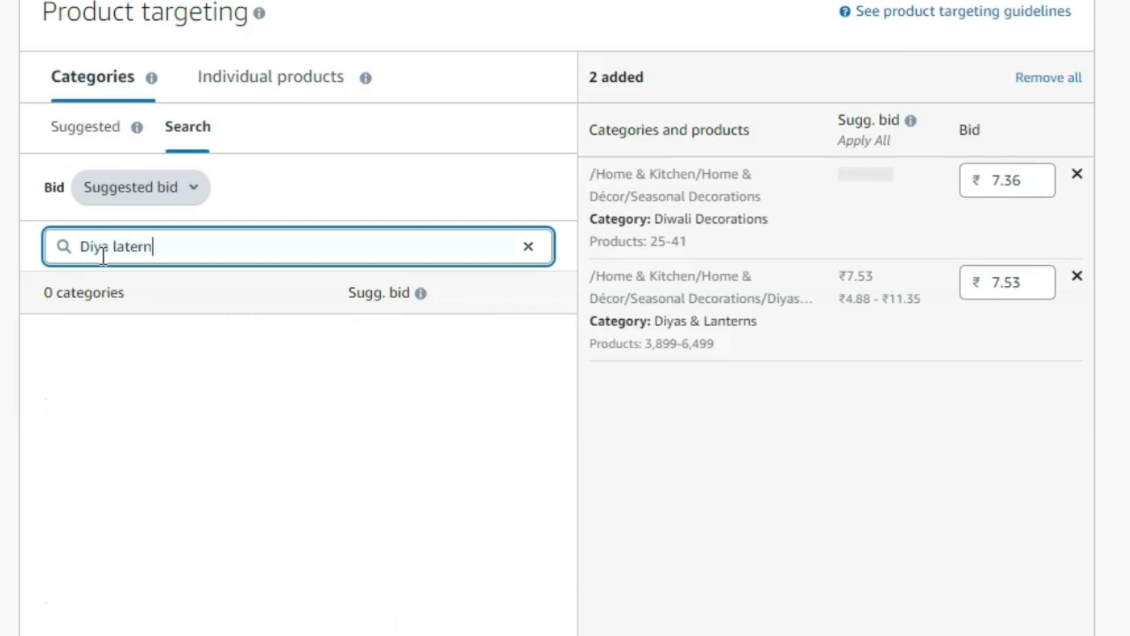
{"action": "double_click", "coordinate": [103, 250]}
{"action": "key", "text": "BackSpace"}
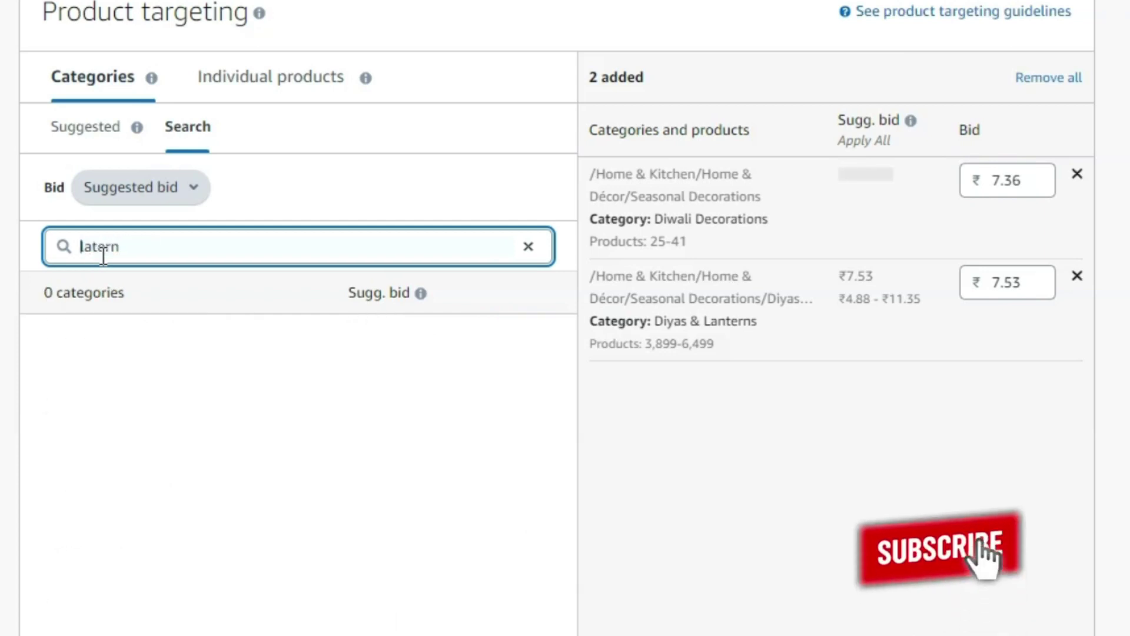
{"action": "scroll", "coordinate": [401, 422], "scroll_direction": "down", "scroll_amount": 4}
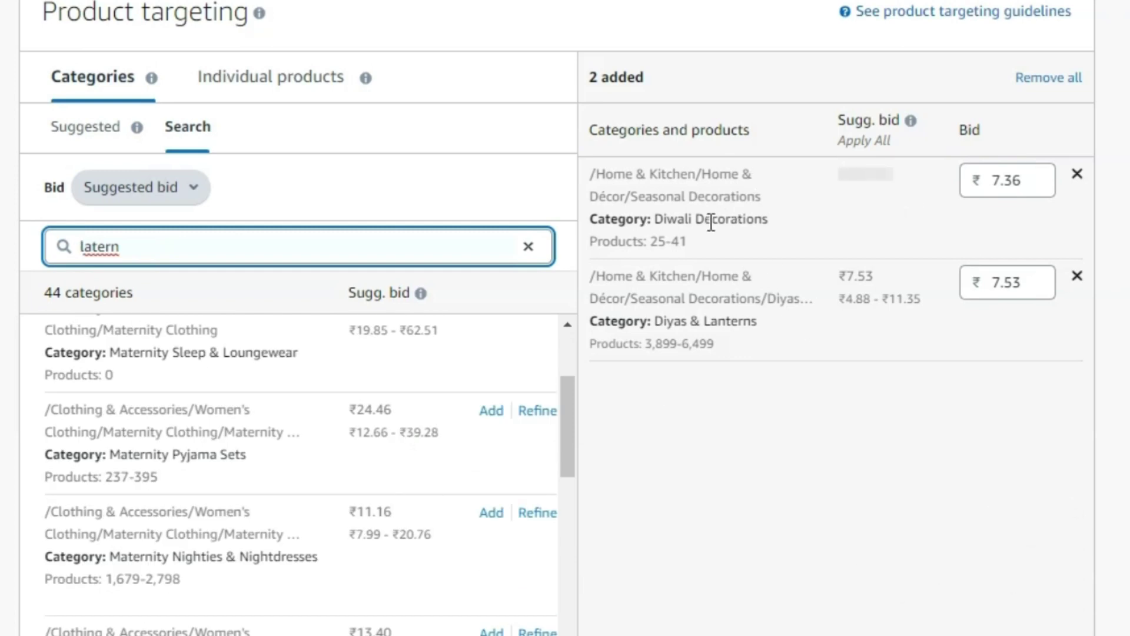
{"action": "scroll", "coordinate": [254, 194], "scroll_direction": "up", "scroll_amount": 2}
Return to the suggested categories and review the product ranges of the added Diwali Decorations and Diyas & Lanterns categories.
{"action": "left_click", "coordinate": [257, 189]}
{"action": "left_click", "coordinate": [50, 191]}
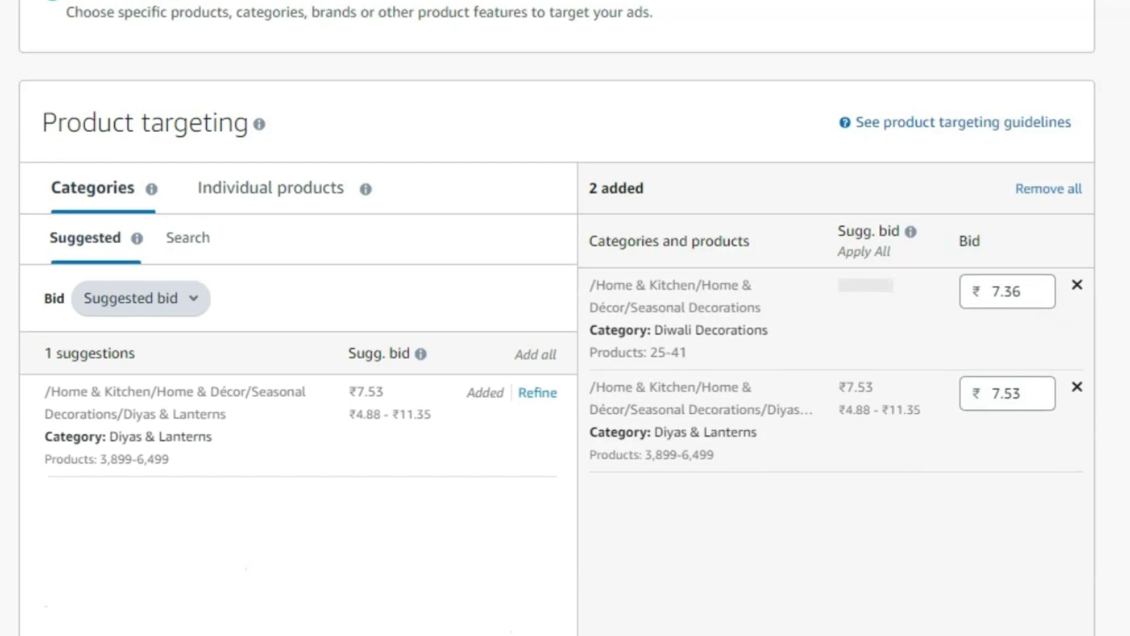
{"action": "scroll", "coordinate": [993, 227], "scroll_direction": "down", "scroll_amount": 2}
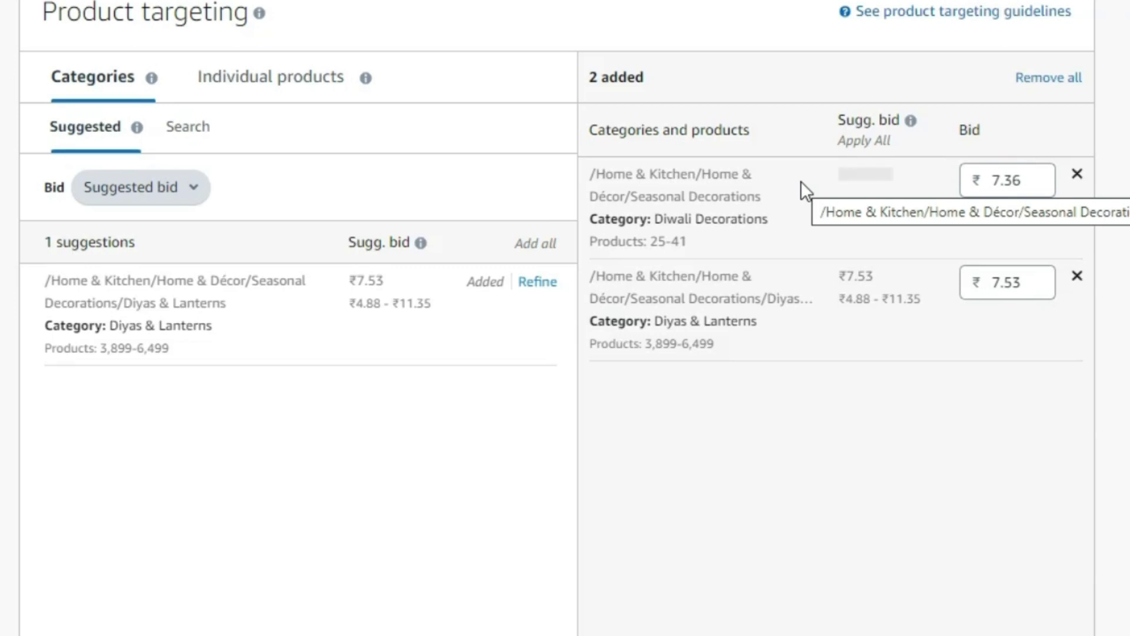
{"action": "scroll", "coordinate": [800, 182], "scroll_direction": "up", "scroll_amount": 2}
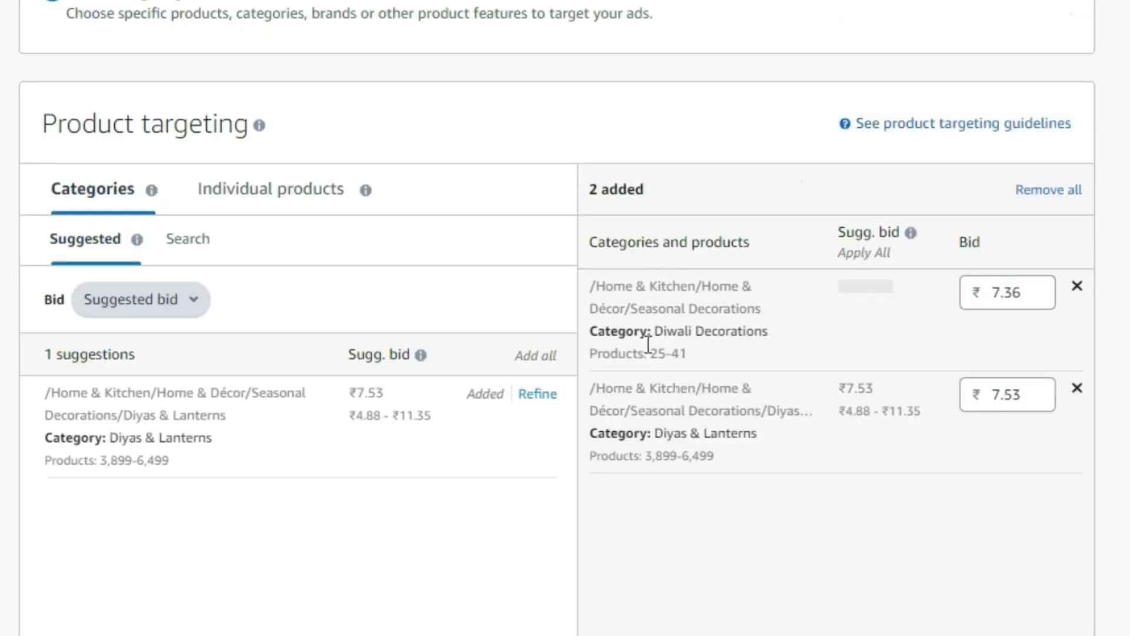
{"action": "double_click", "coordinate": [681, 352]}
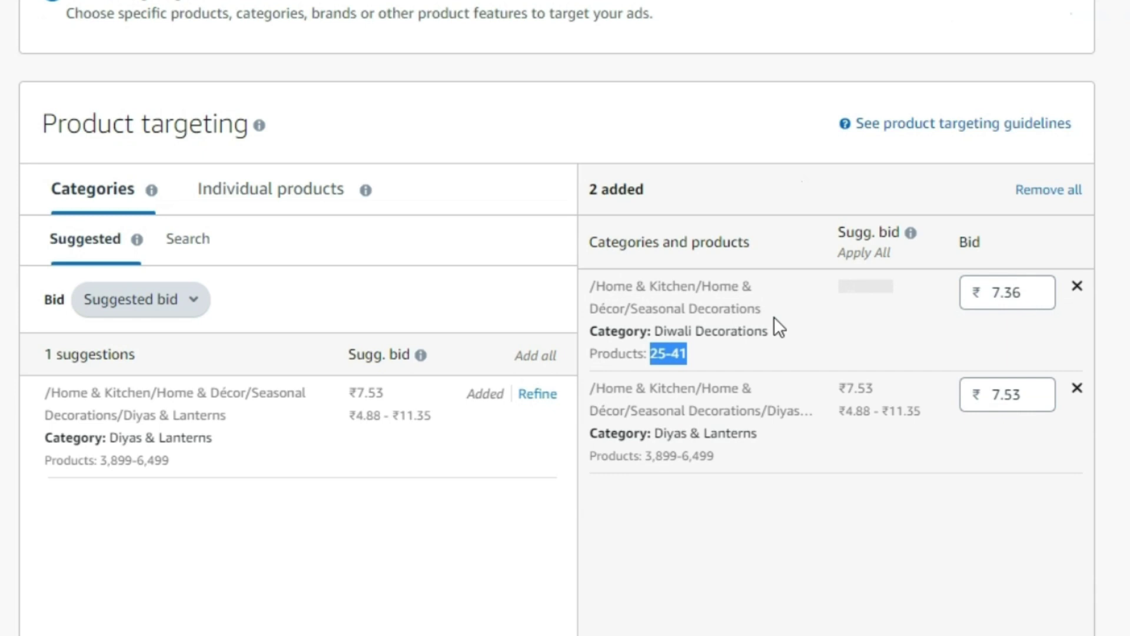
{"action": "scroll", "coordinate": [773, 316], "scroll_direction": "down", "scroll_amount": 2}
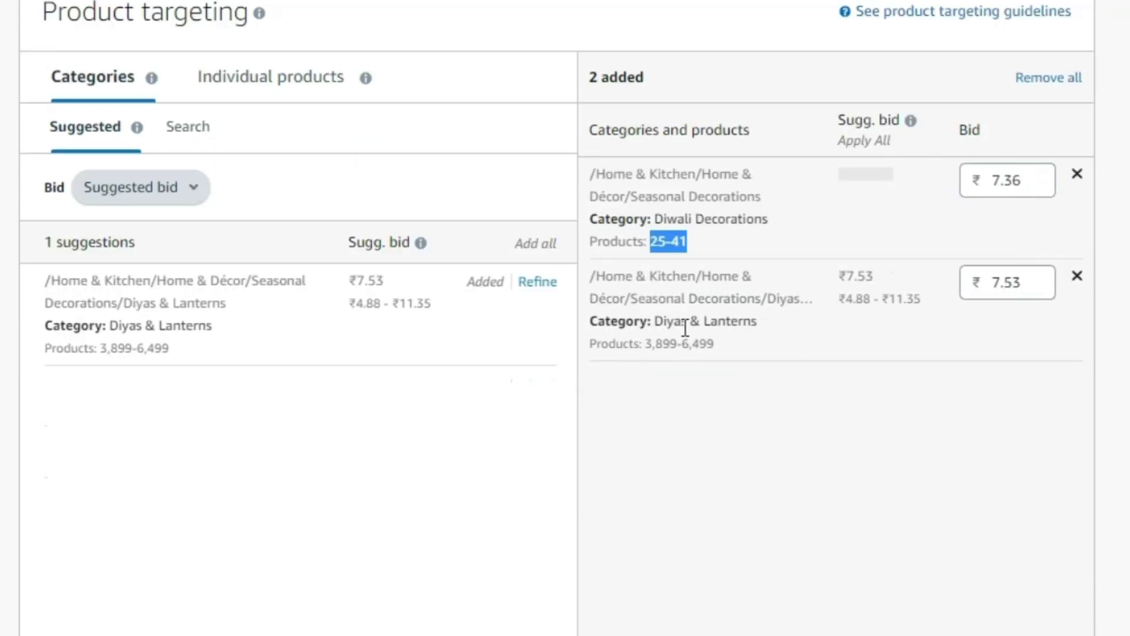
{"action": "left_click_drag", "start_coordinate": [656, 323], "coordinate": [694, 369]}
{"action": "left_click", "coordinate": [647, 349]}
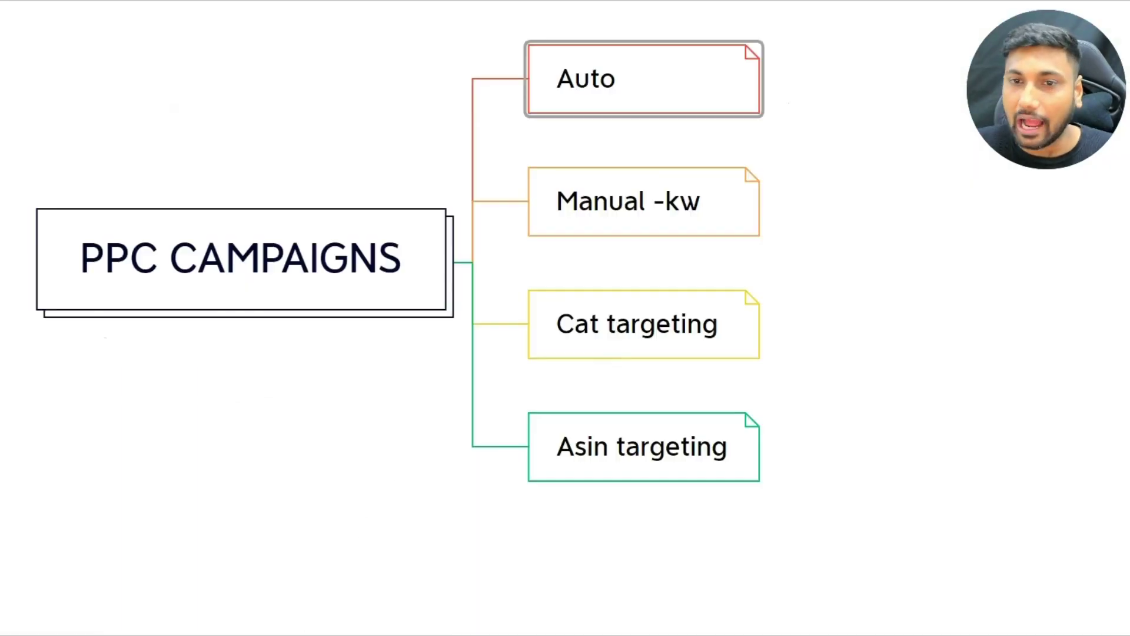
Switch to the PPC CAMPAIGNS mind map and select the Cat targeting and Asin targeting branches.
{"action": "left_click", "coordinate": [664, 330]}
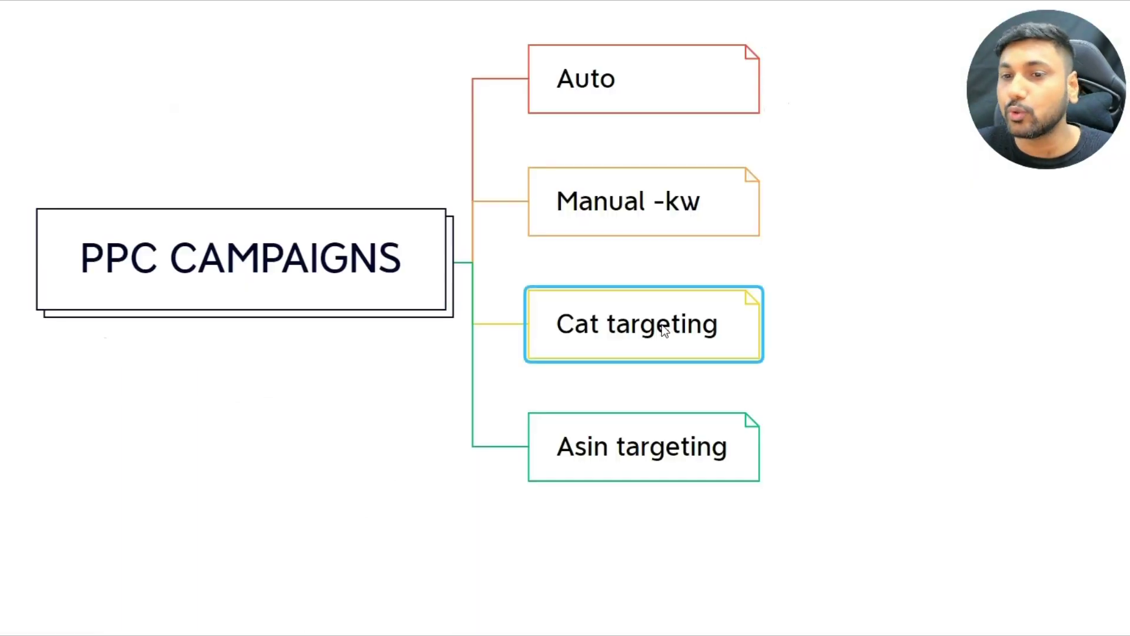
{"action": "left_click", "coordinate": [642, 425]}
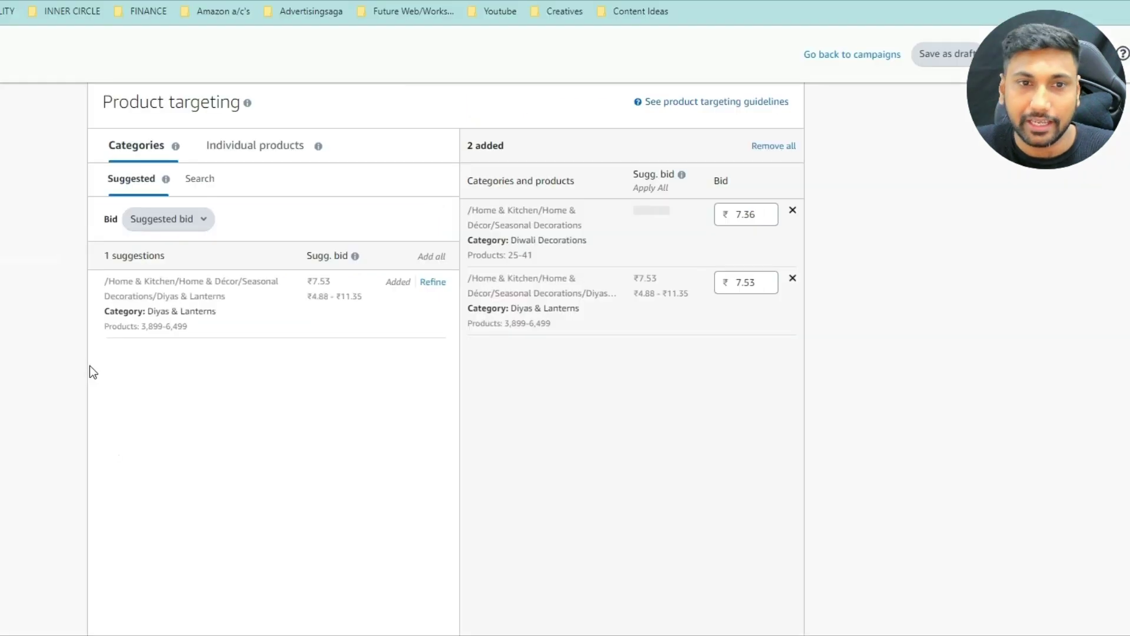
Go back to the campaign settings and rename the campaign as Football-PT-14-5-22.
{"action": "scroll", "coordinate": [88, 371], "scroll_direction": "up", "scroll_amount": 15}
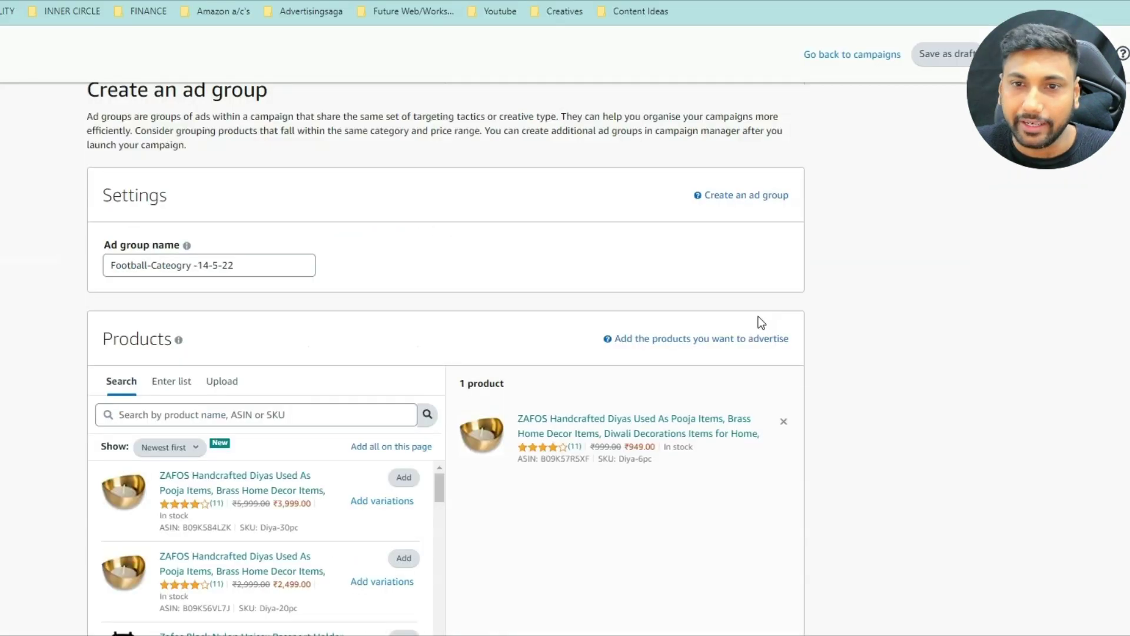
{"action": "scroll", "coordinate": [758, 316], "scroll_direction": "up", "scroll_amount": 10}
{"action": "left_click", "coordinate": [163, 250]}
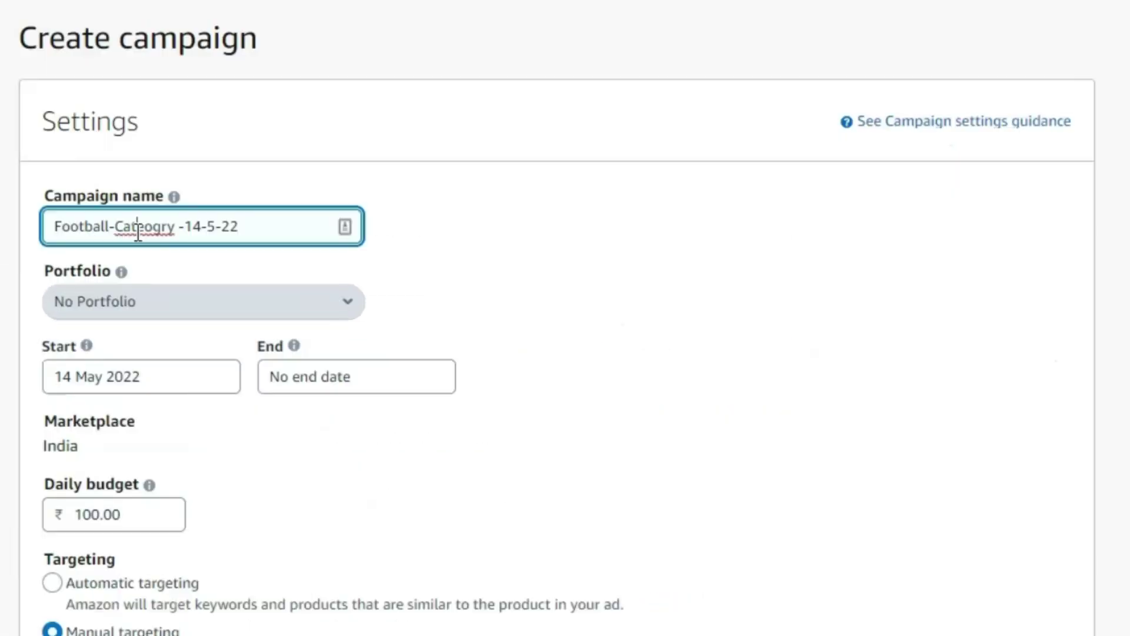
{"action": "double_click", "coordinate": [138, 231]}
{"action": "type", "text": "C"}
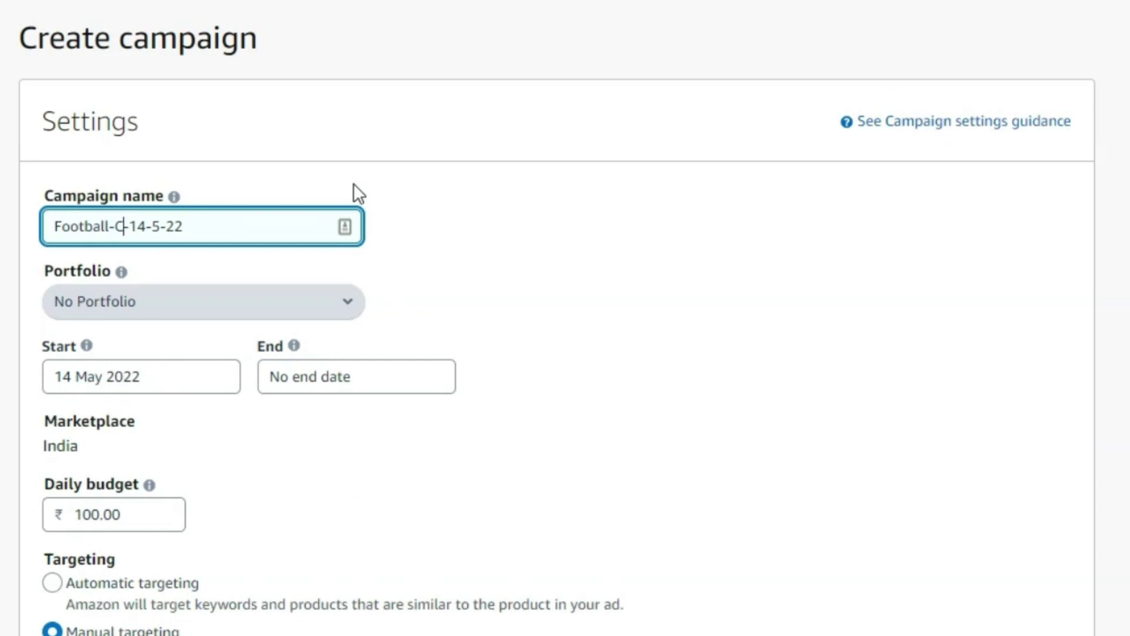
{"action": "type", "text": "T"}
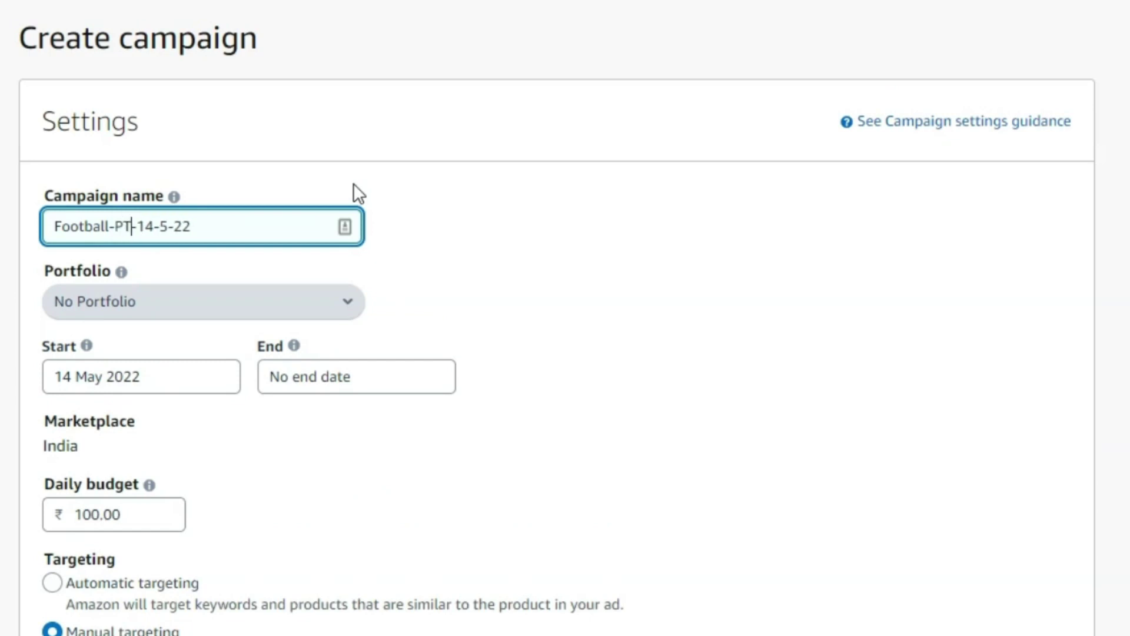
Rename the ad group as Football-PT-14-5-22 to match the campaign name, and return to the targeting sections.
{"action": "scroll", "coordinate": [676, 264], "scroll_direction": "down", "scroll_amount": 3}
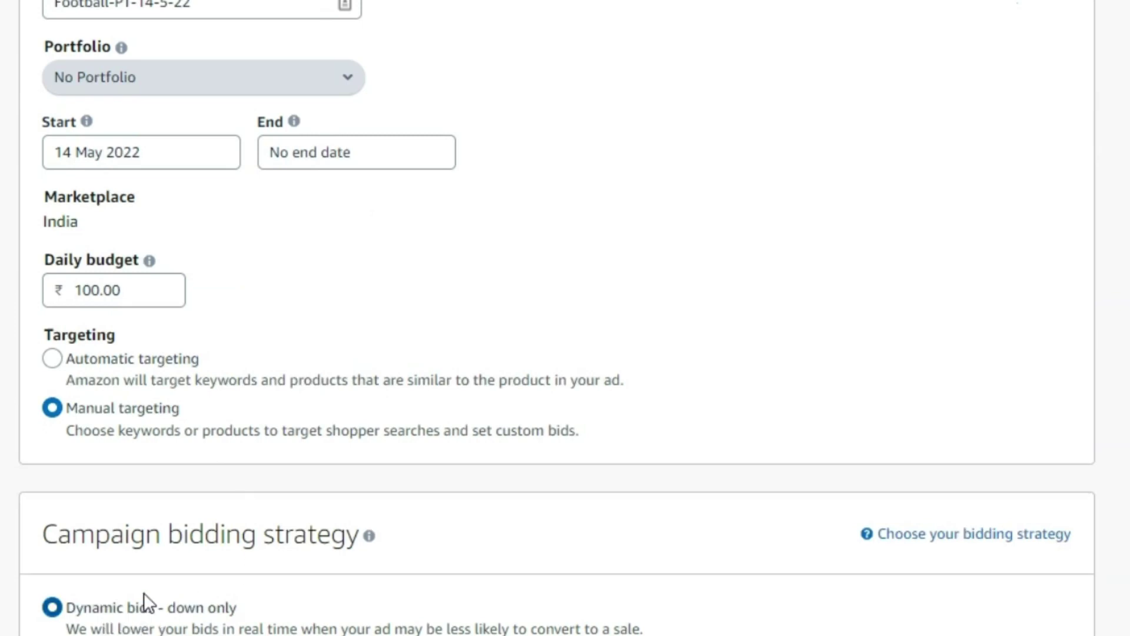
{"action": "scroll", "coordinate": [144, 596], "scroll_direction": "down", "scroll_amount": 6}
{"action": "scroll", "coordinate": [156, 579], "scroll_direction": "down", "scroll_amount": 3}
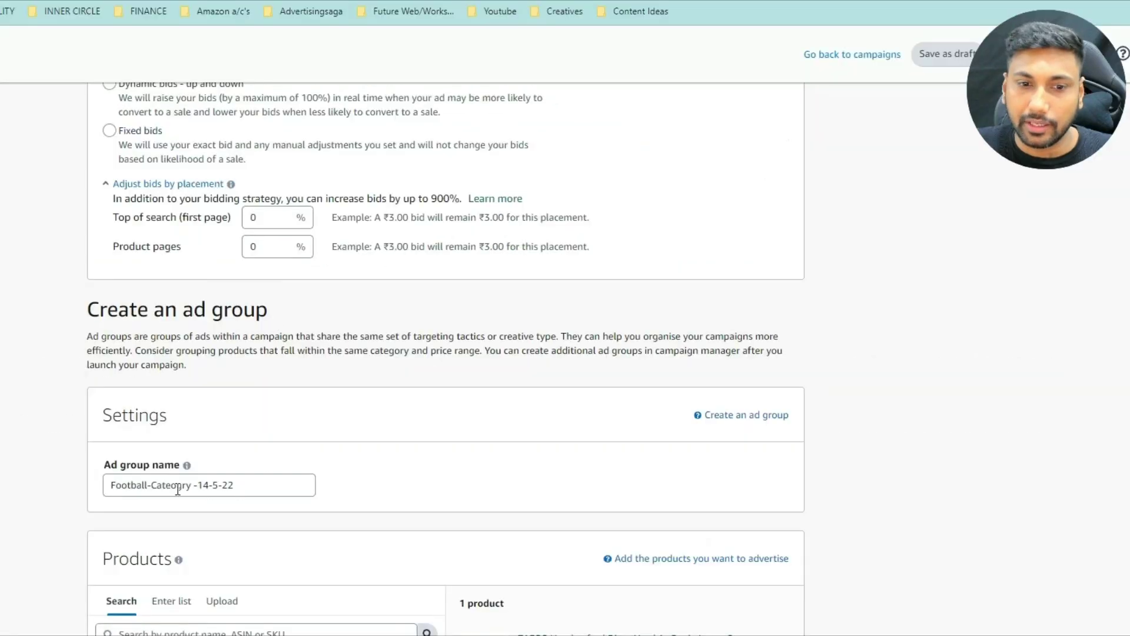
{"action": "double_click", "coordinate": [167, 487]}
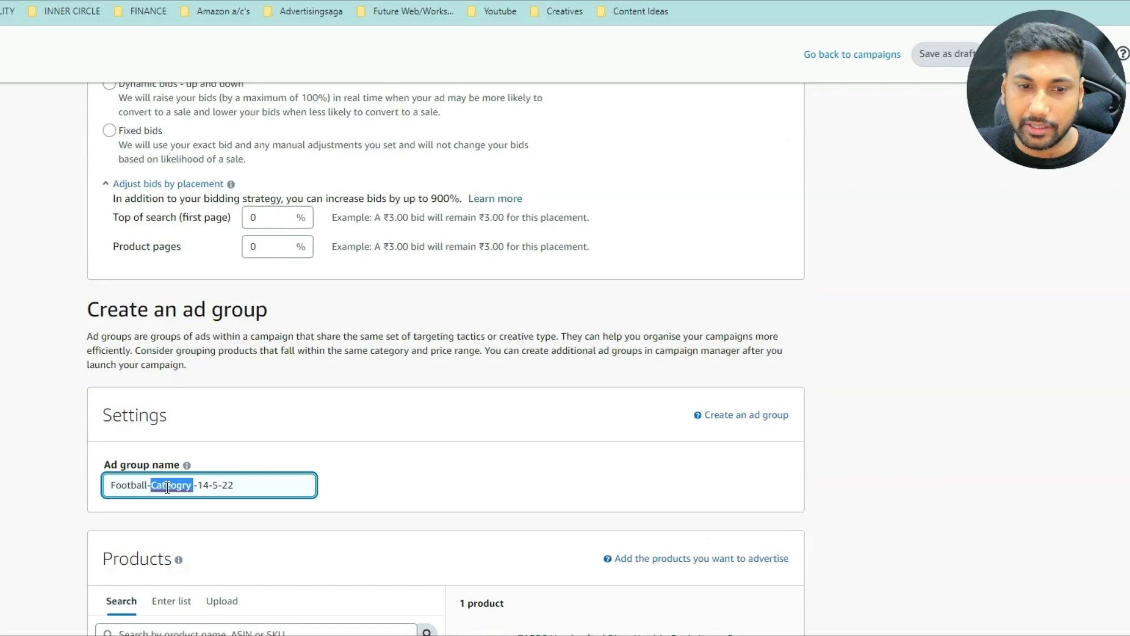
{"action": "type", "text": "P"}
{"action": "type", "text": "1"}
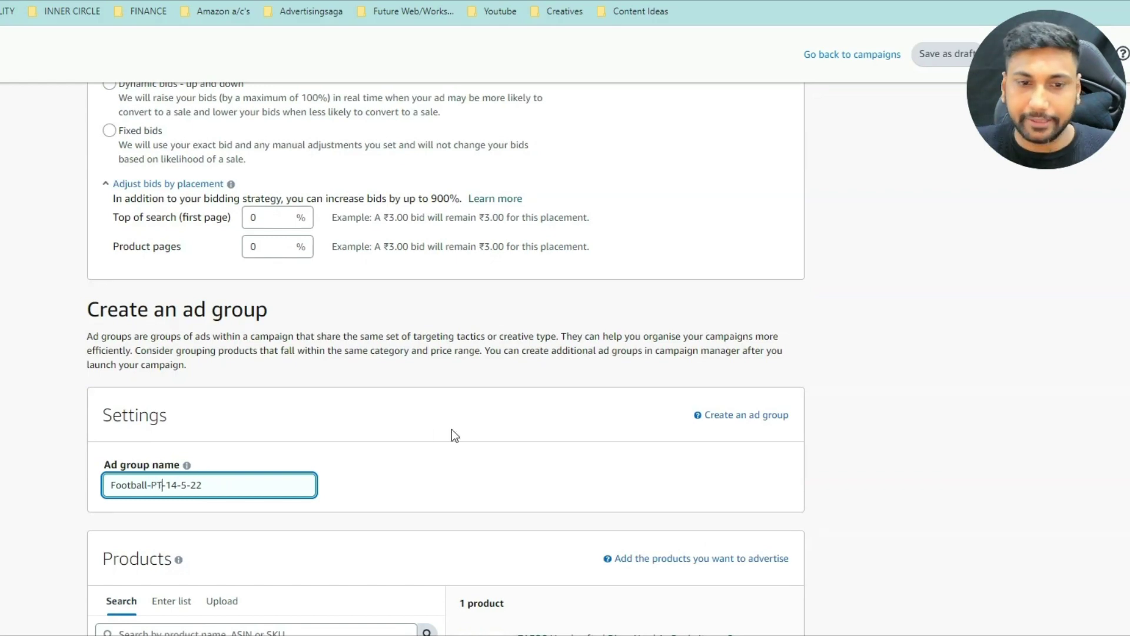
{"action": "left_click", "coordinate": [504, 426]}
{"action": "scroll", "coordinate": [530, 382], "scroll_direction": "down", "scroll_amount": 8}
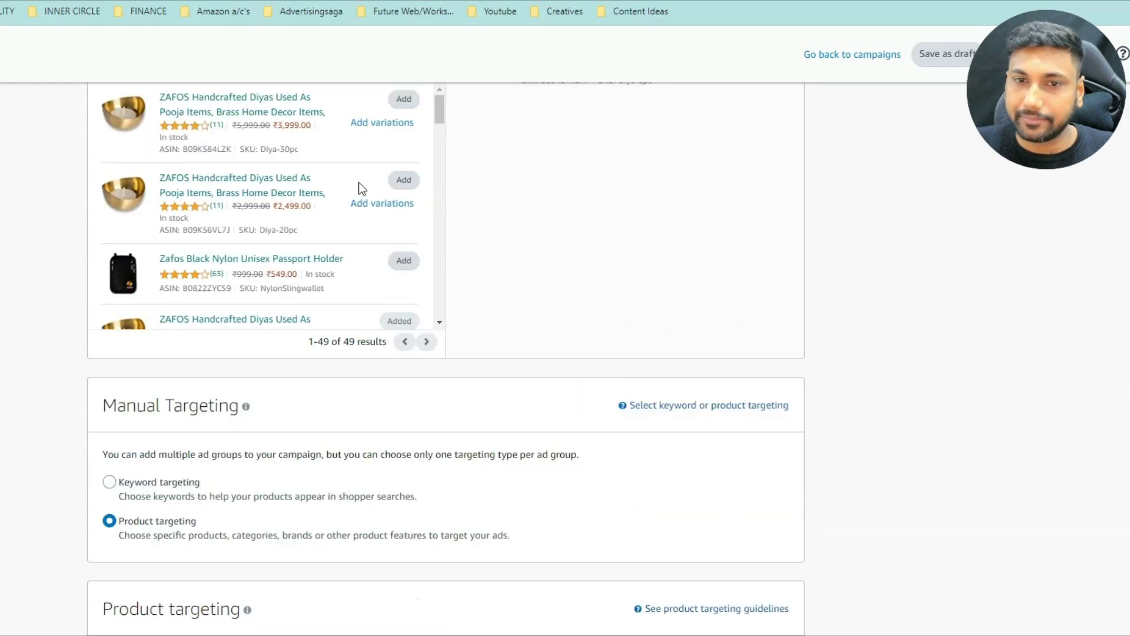
Switch product targeting to individual products, remove all added categories, and open the option to enter a list of ASINs.
{"action": "scroll", "coordinate": [682, 302], "scroll_direction": "down", "scroll_amount": 7}
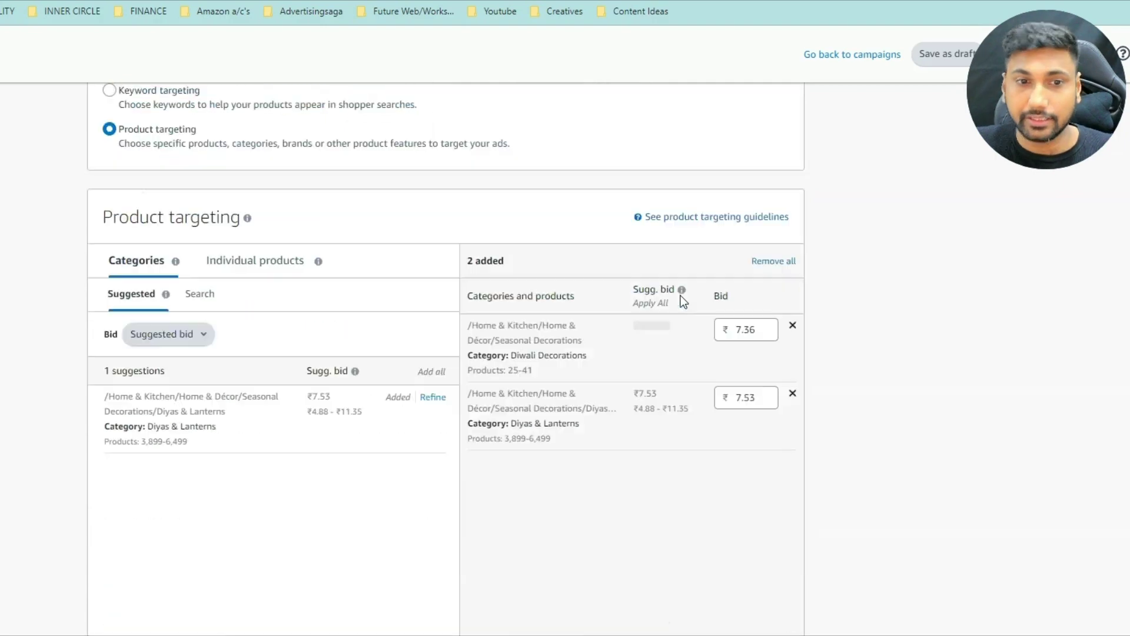
{"action": "scroll", "coordinate": [678, 300], "scroll_direction": "up", "scroll_amount": 2}
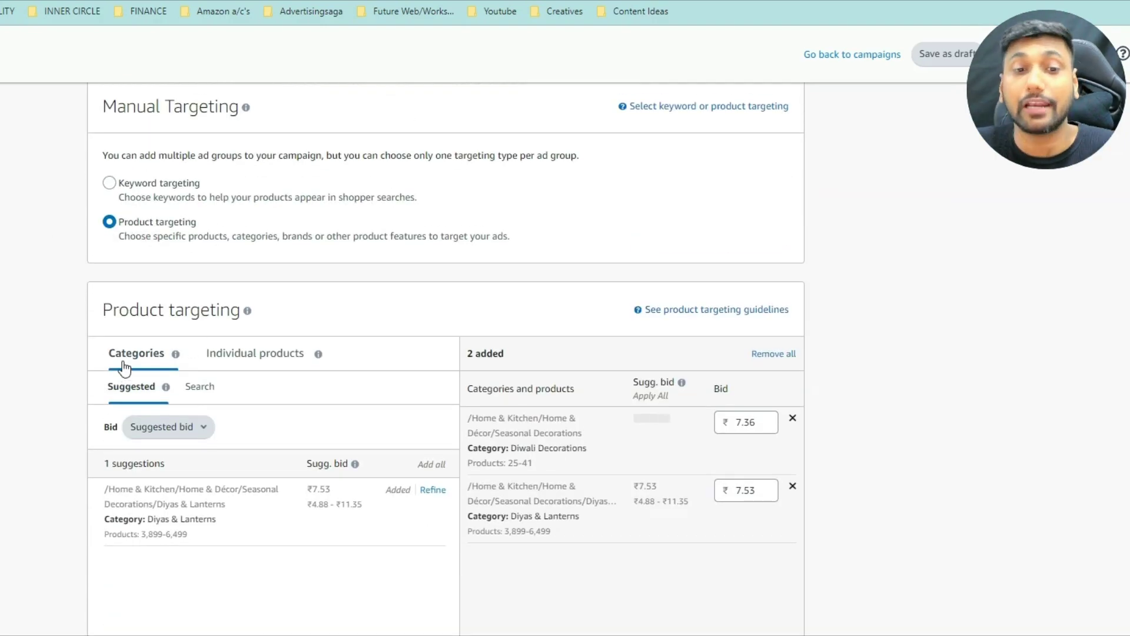
{"action": "left_click", "coordinate": [257, 357]}
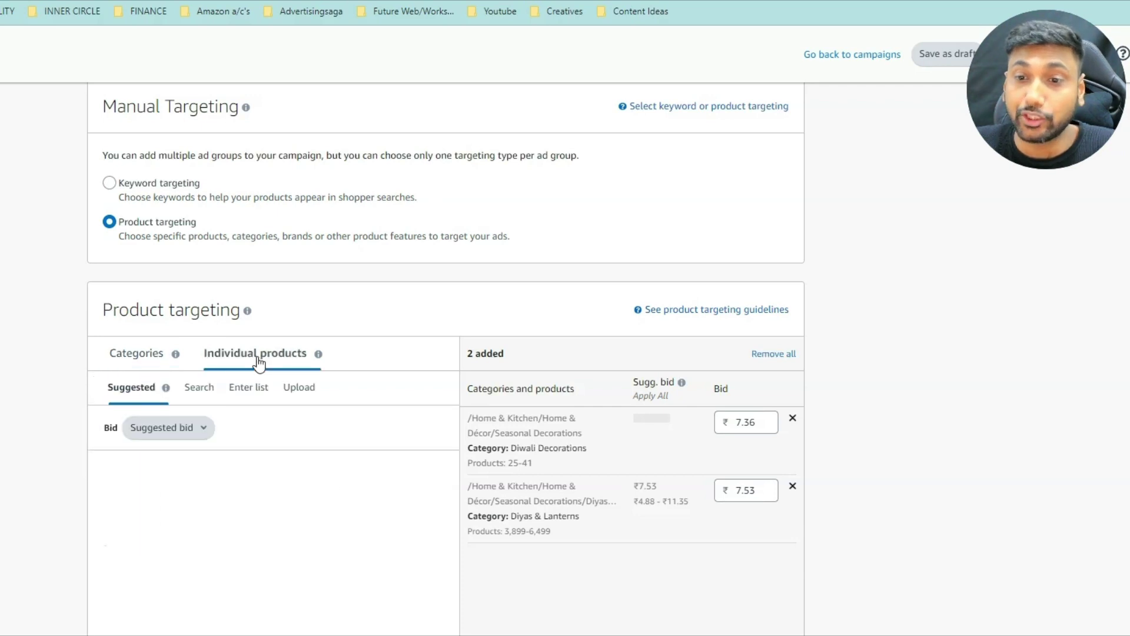
{"action": "left_click", "coordinate": [791, 353]}
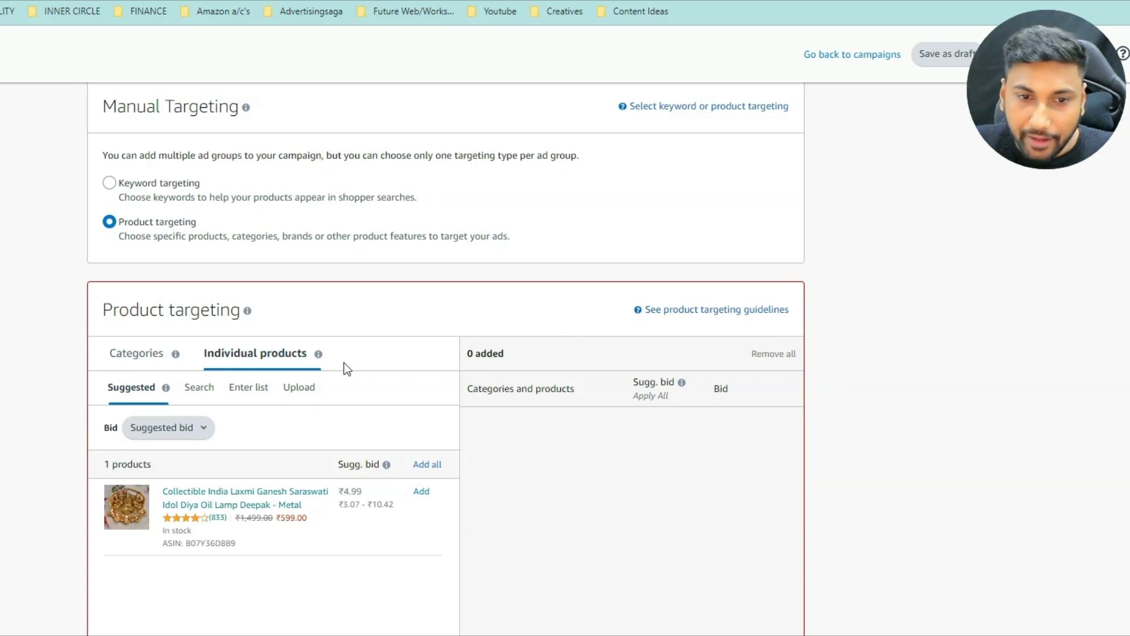
{"action": "scroll", "coordinate": [236, 328], "scroll_direction": "down", "scroll_amount": 1}
{"action": "left_click", "coordinate": [237, 328]}
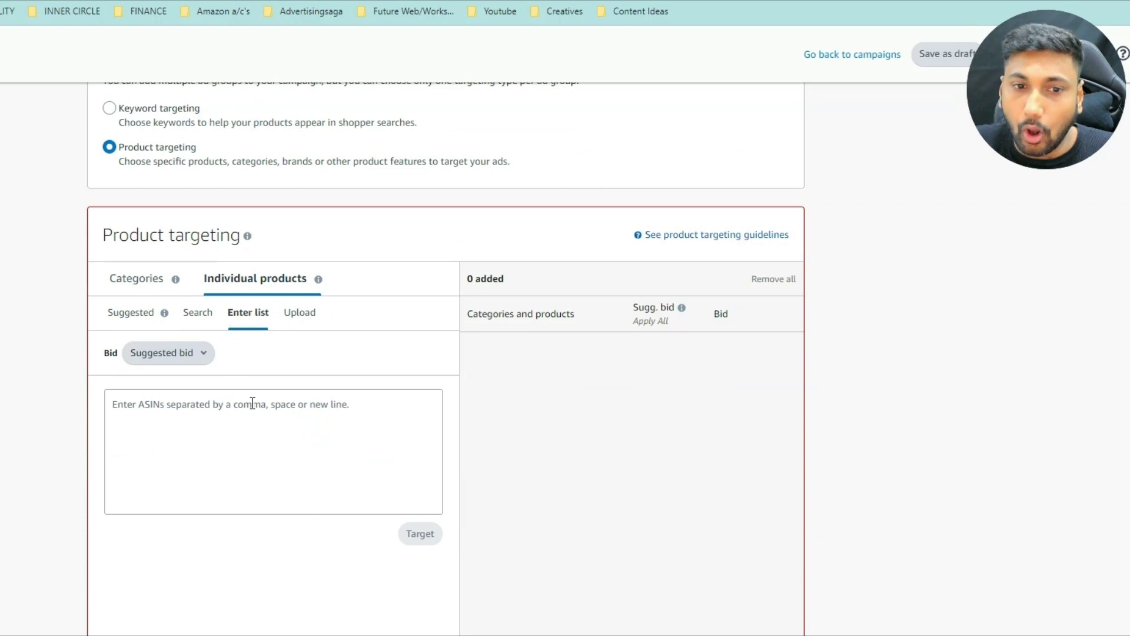
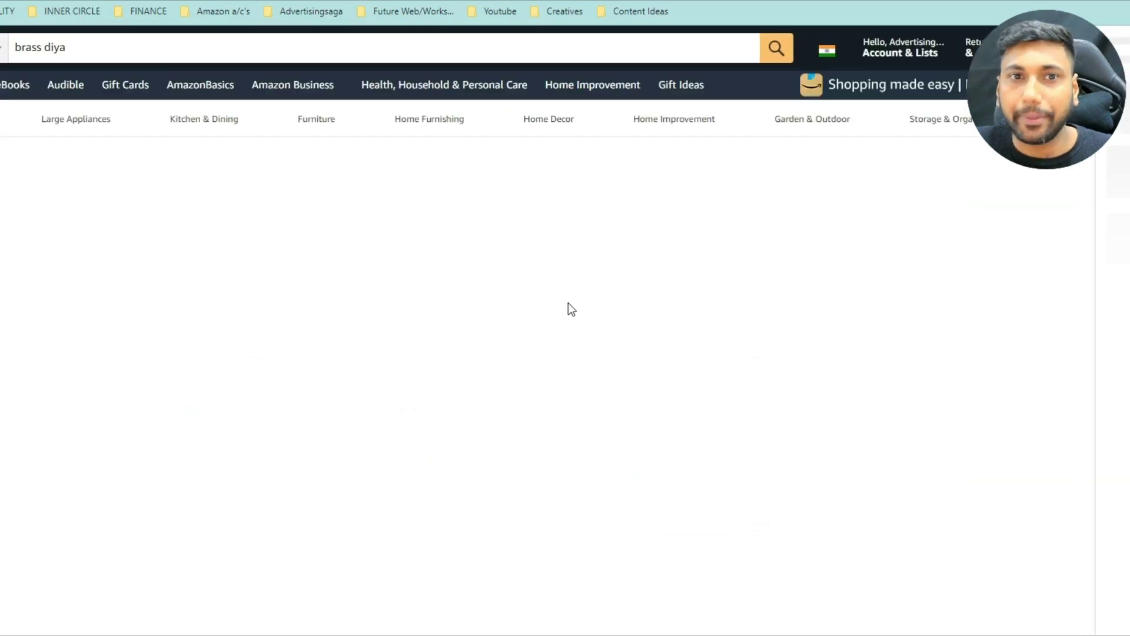
Copy the ASIN B09JMQH264 from the Bhimonee Decor Shanku Chakra diya's product page into the campaign's ASIN list.
{"action": "scroll", "coordinate": [528, 305], "scroll_direction": "down", "scroll_amount": 15}
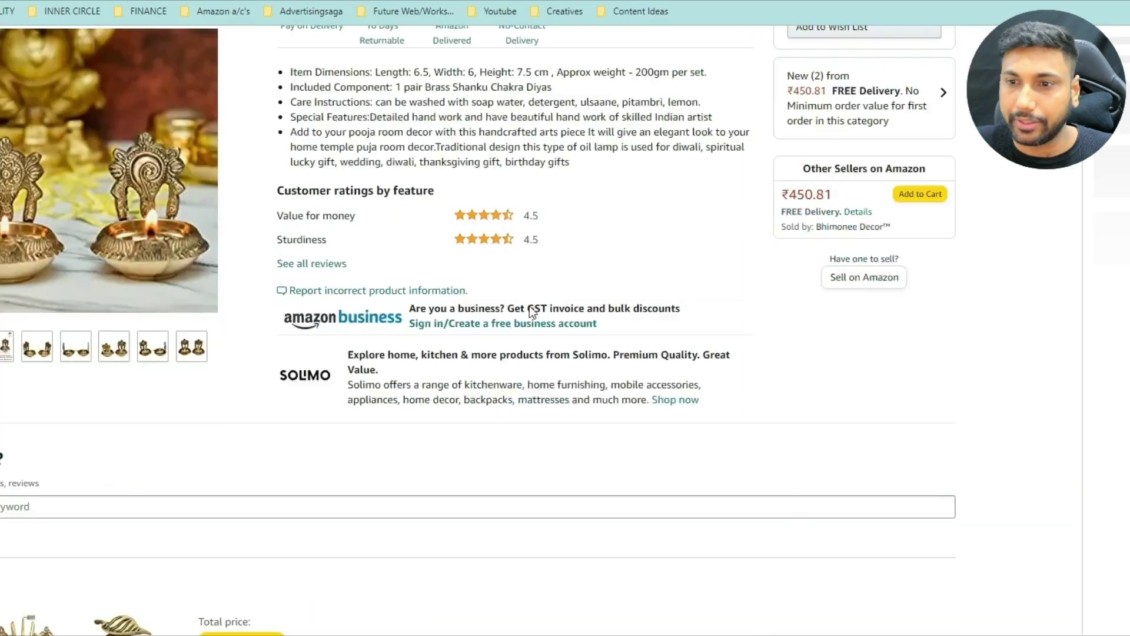
{"action": "scroll", "coordinate": [528, 309], "scroll_direction": "down", "scroll_amount": 10}
{"action": "scroll", "coordinate": [528, 309], "scroll_direction": "up", "scroll_amount": 4}
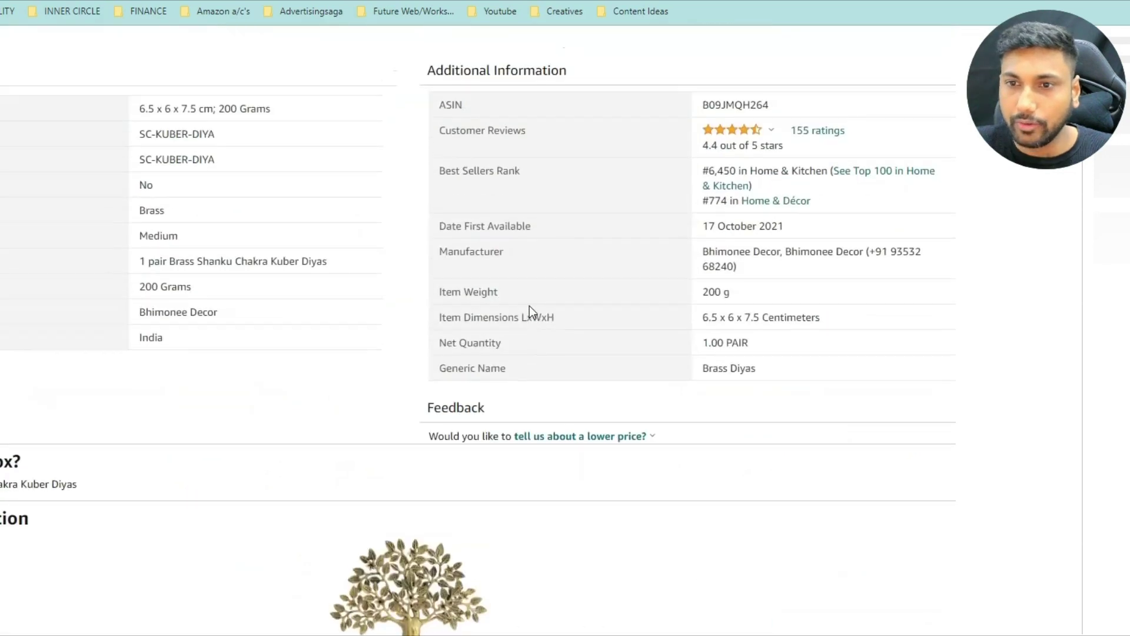
{"action": "double_click", "coordinate": [718, 158]}
{"action": "key", "text": "ctrl+c"}
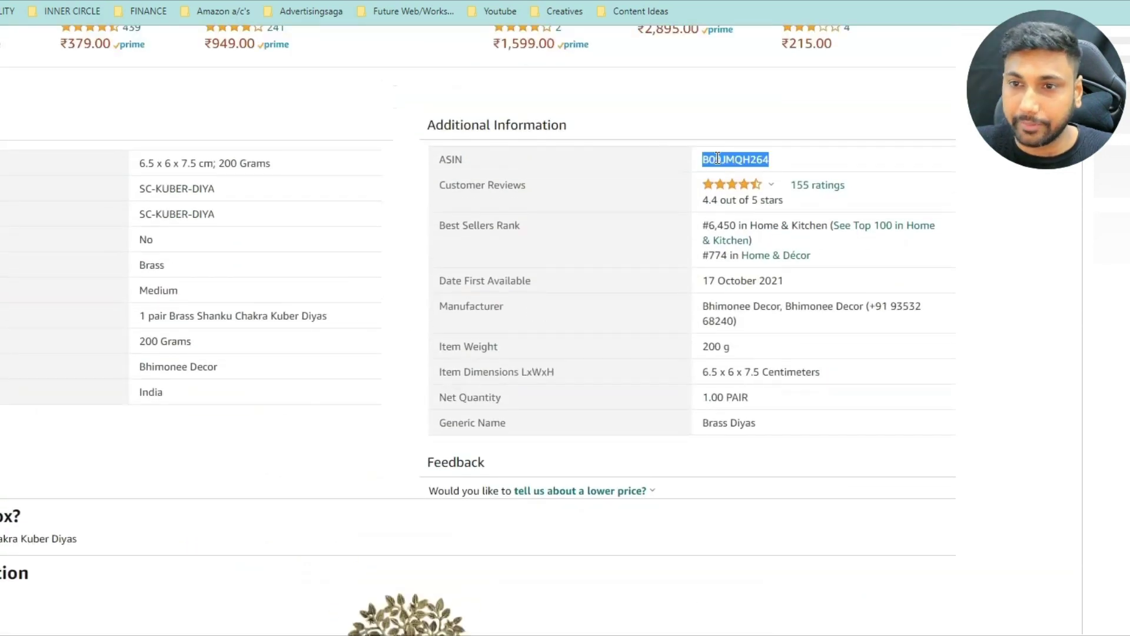
{"action": "key", "text": "ctrl+Tab"}
{"action": "left_click", "coordinate": [242, 474]}
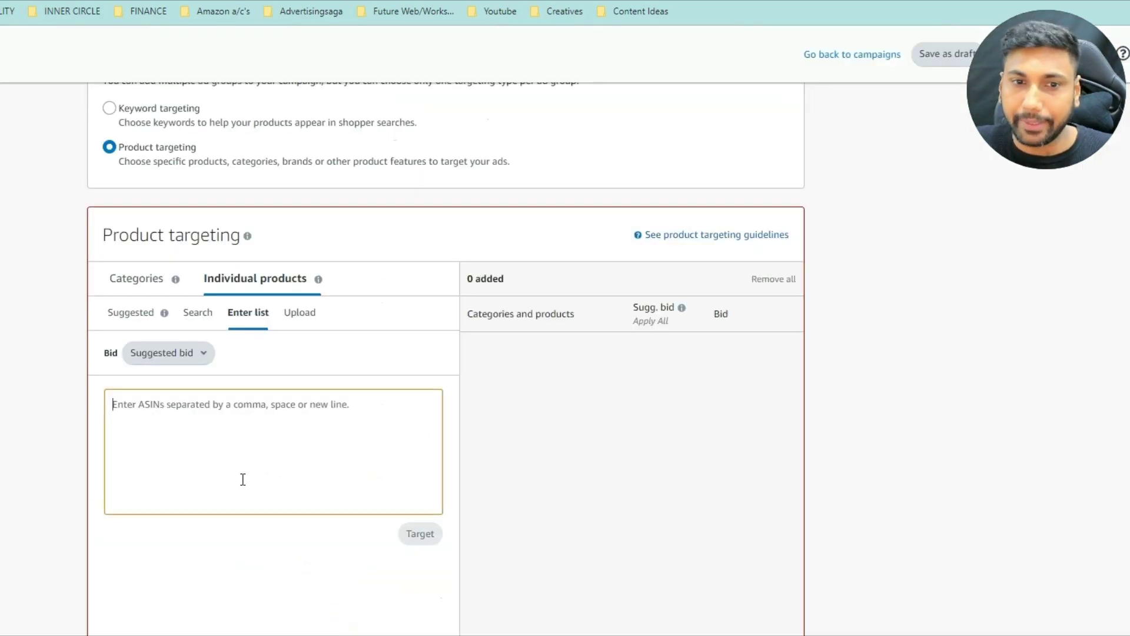
{"action": "key", "text": "ctrl+v"}
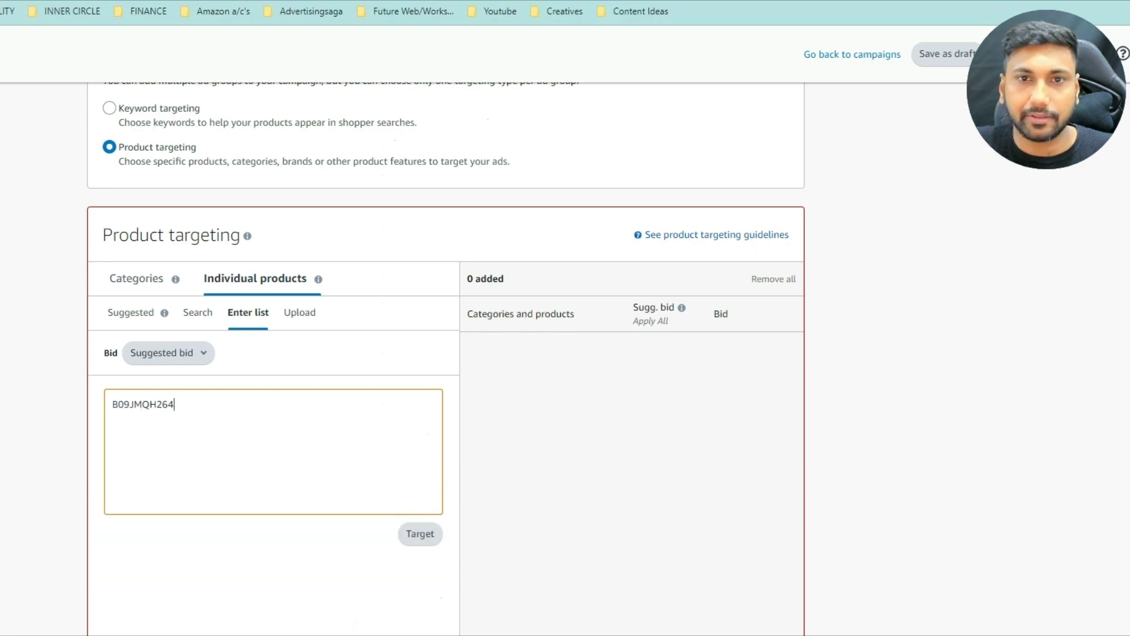
Copy the Two Moustaches hanging diya's ASIN B08R6DNNS8 onto a new line of the list and target both listed products.
{"action": "key", "text": "ctrl+shift+Tab"}
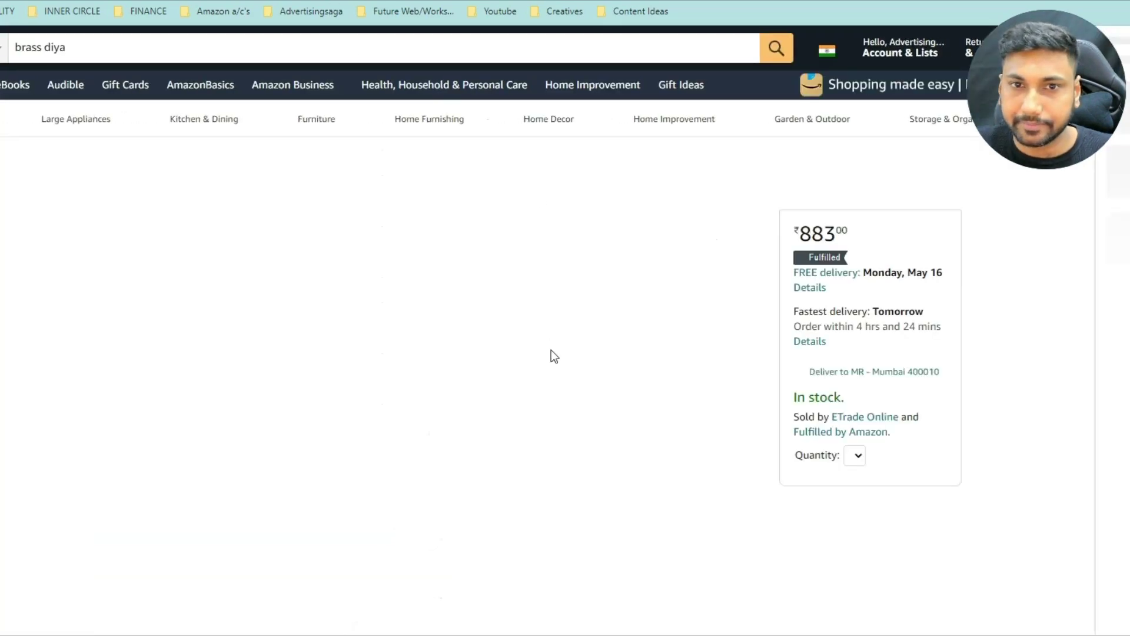
{"action": "scroll", "coordinate": [625, 407], "scroll_direction": "down", "scroll_amount": 15}
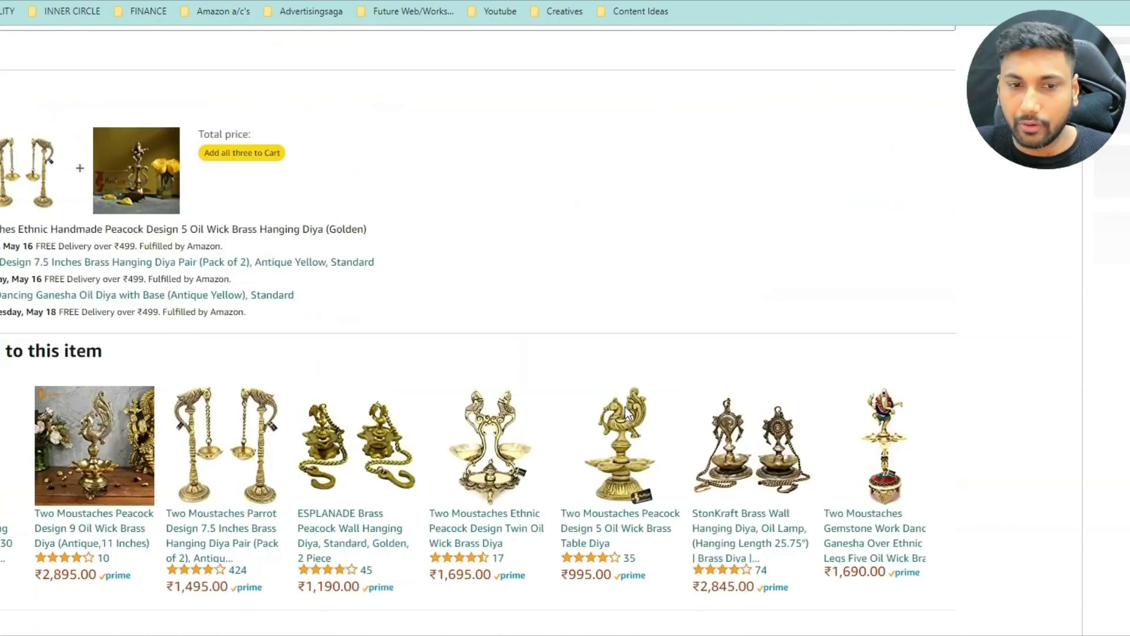
{"action": "scroll", "coordinate": [625, 407], "scroll_direction": "down", "scroll_amount": 6}
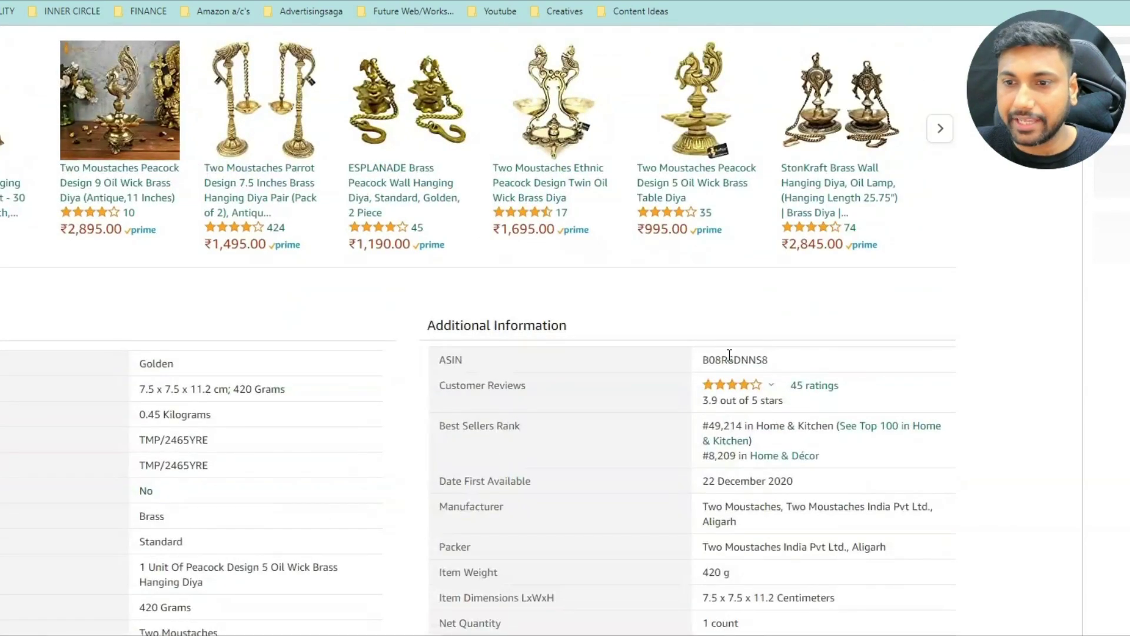
{"action": "double_click", "coordinate": [729, 355]}
{"action": "key", "text": "ctrl+Tab"}
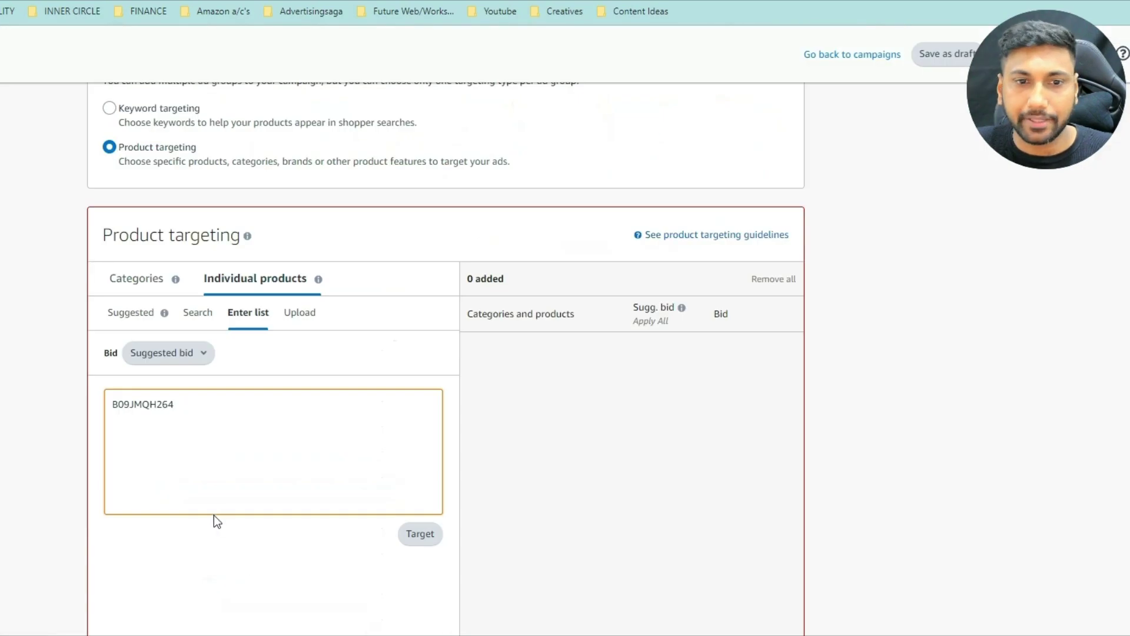
{"action": "key", "text": "Return"}
{"action": "type", "text": "B08R6DNNS8"}
{"action": "left_click", "coordinate": [434, 536]}
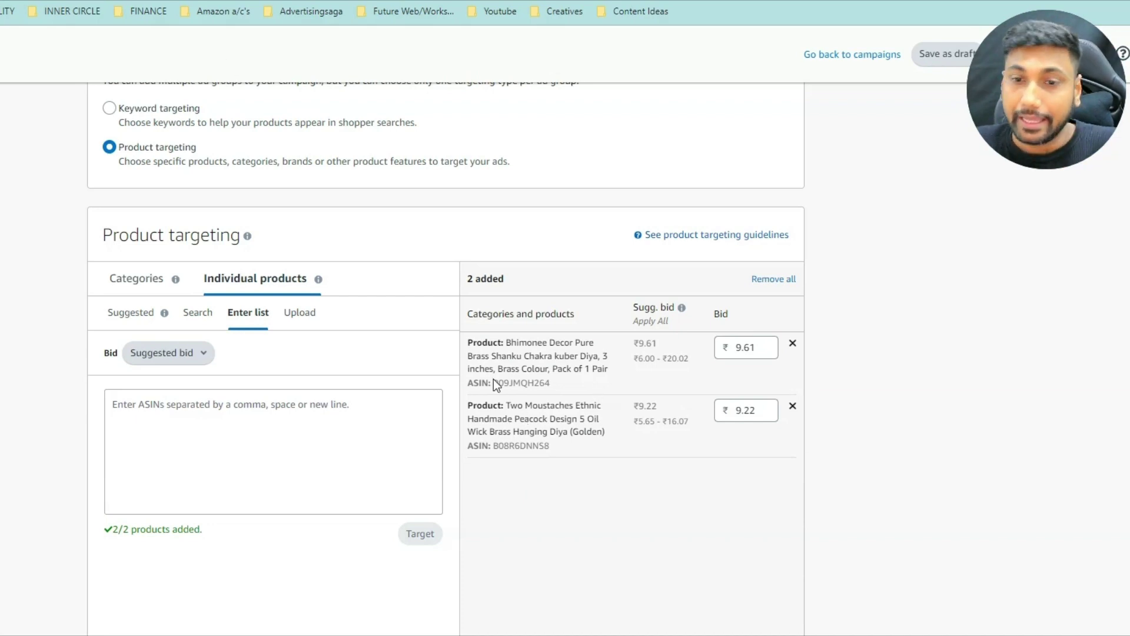
Examine the Bhimonee Decor diya's product page, including its details and the carousel of products related to the item.
{"action": "scroll", "coordinate": [731, 474], "scroll_direction": "down", "scroll_amount": 3}
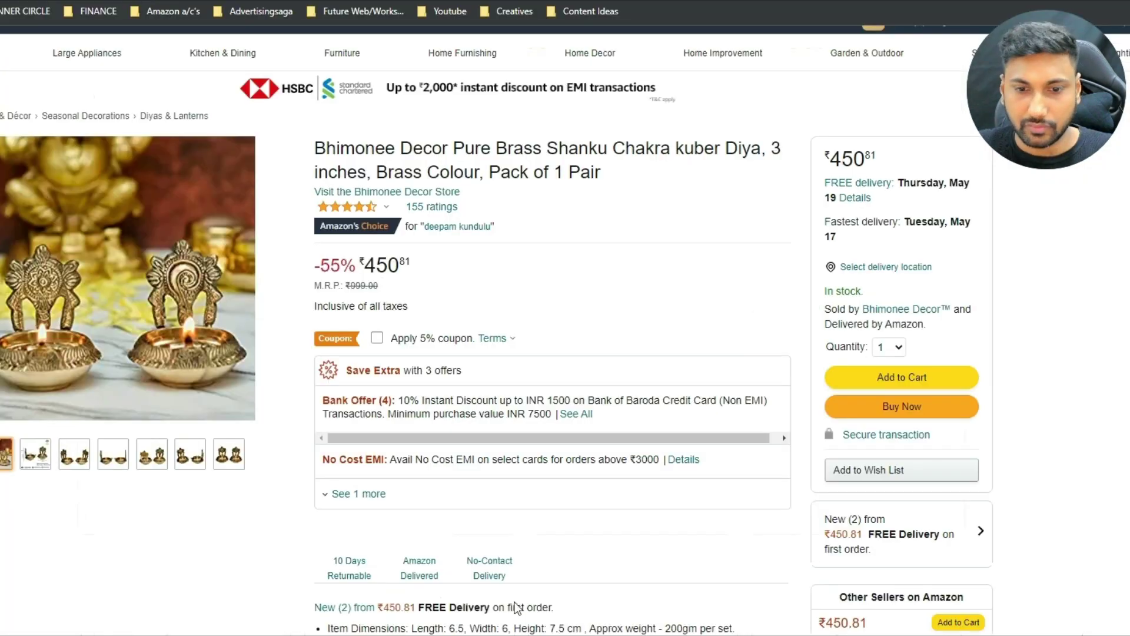
{"action": "scroll", "coordinate": [421, 267], "scroll_direction": "down", "scroll_amount": 7}
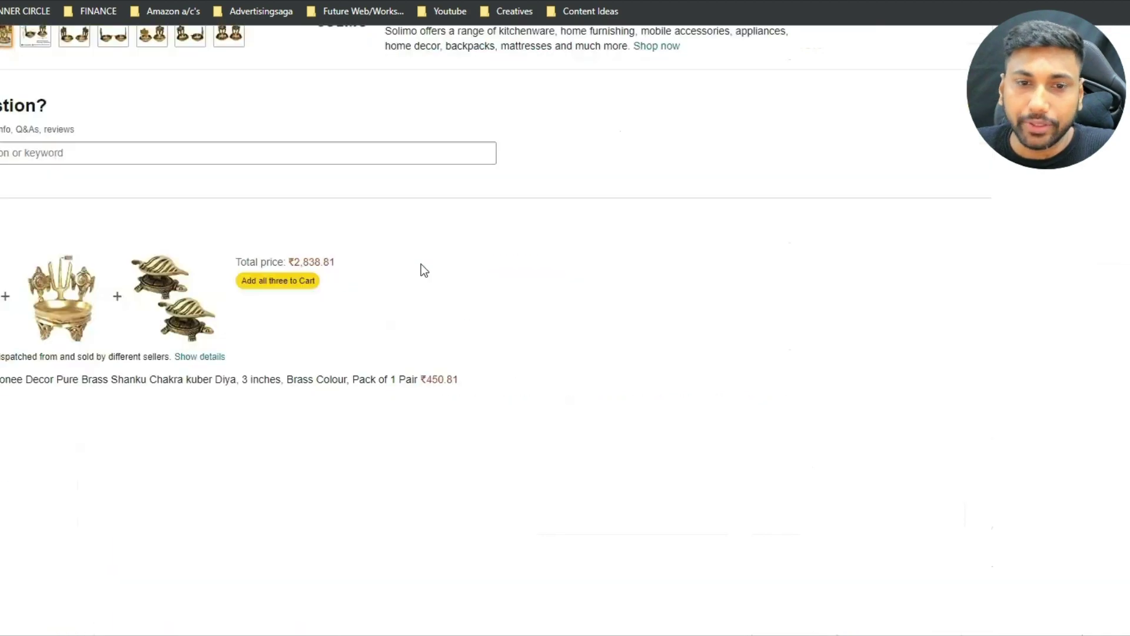
{"action": "scroll", "coordinate": [419, 270], "scroll_direction": "up", "scroll_amount": 9}
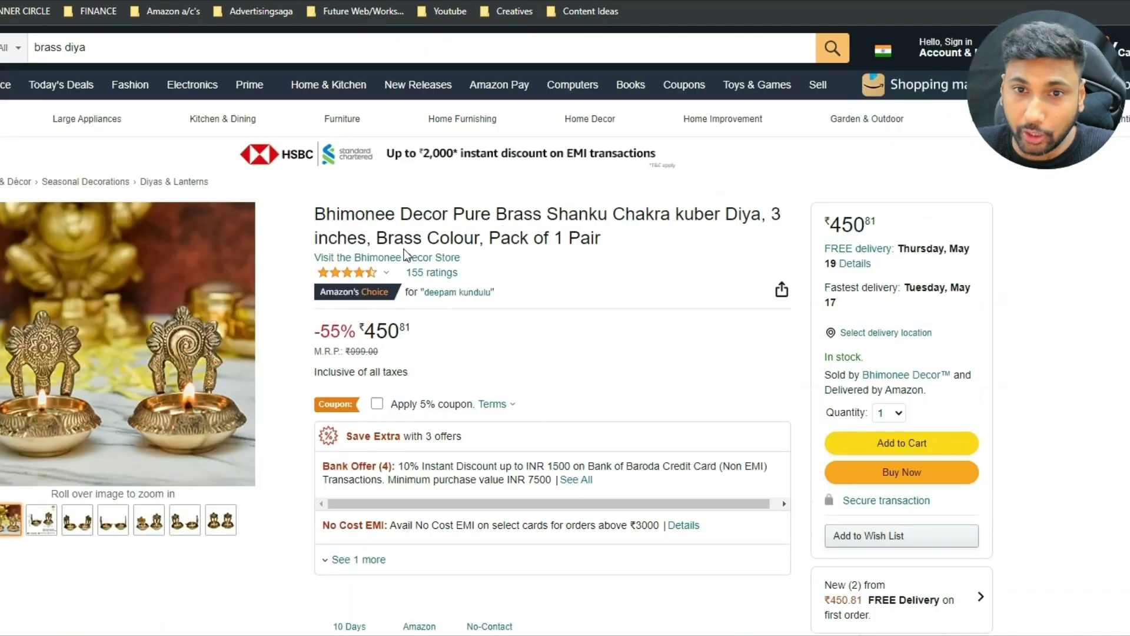
{"action": "scroll", "coordinate": [415, 262], "scroll_direction": "down", "scroll_amount": 3}
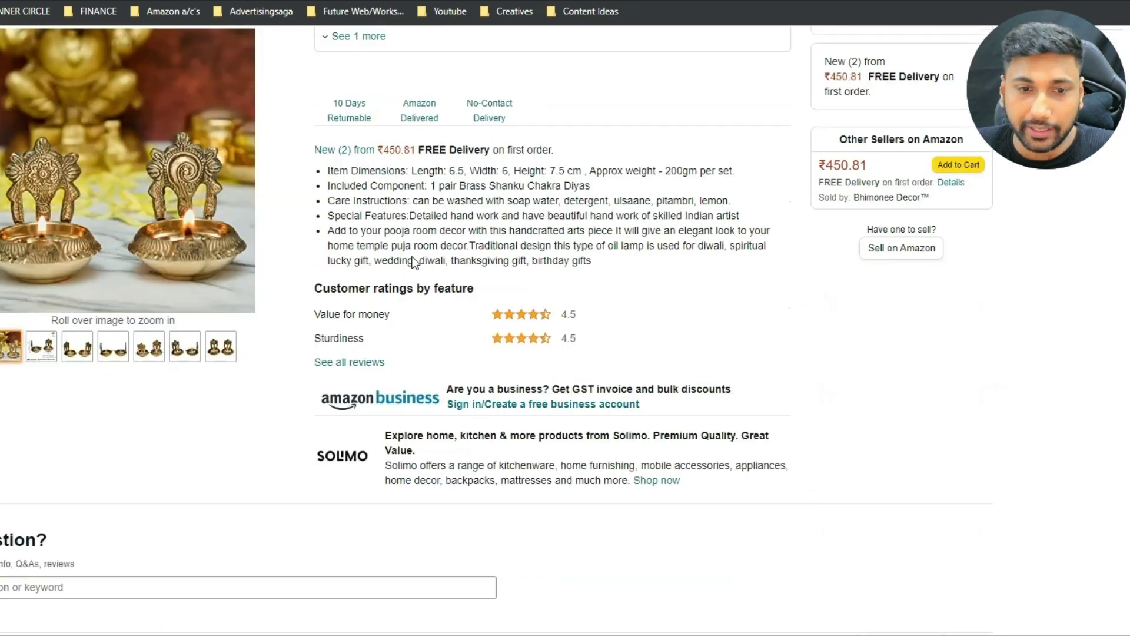
{"action": "scroll", "coordinate": [414, 262], "scroll_direction": "down", "scroll_amount": 15}
{"action": "scroll", "coordinate": [412, 260], "scroll_direction": "up", "scroll_amount": 3}
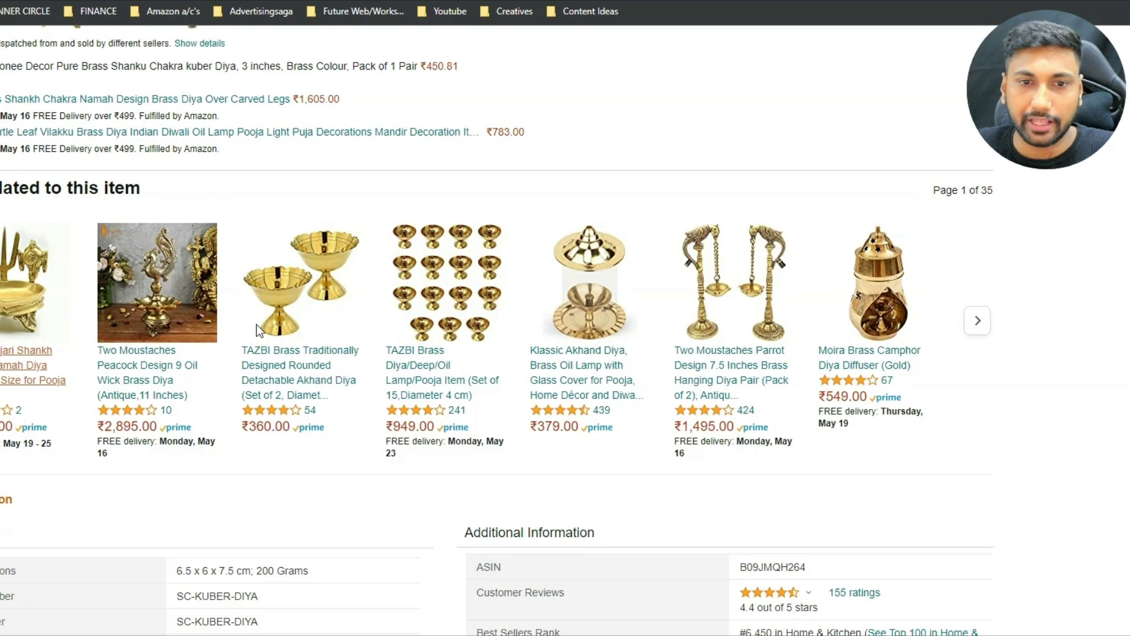
{"action": "scroll", "coordinate": [502, 365], "scroll_direction": "up", "scroll_amount": 20}
{"action": "scroll", "coordinate": [430, 382], "scroll_direction": "down", "scroll_amount": 15}
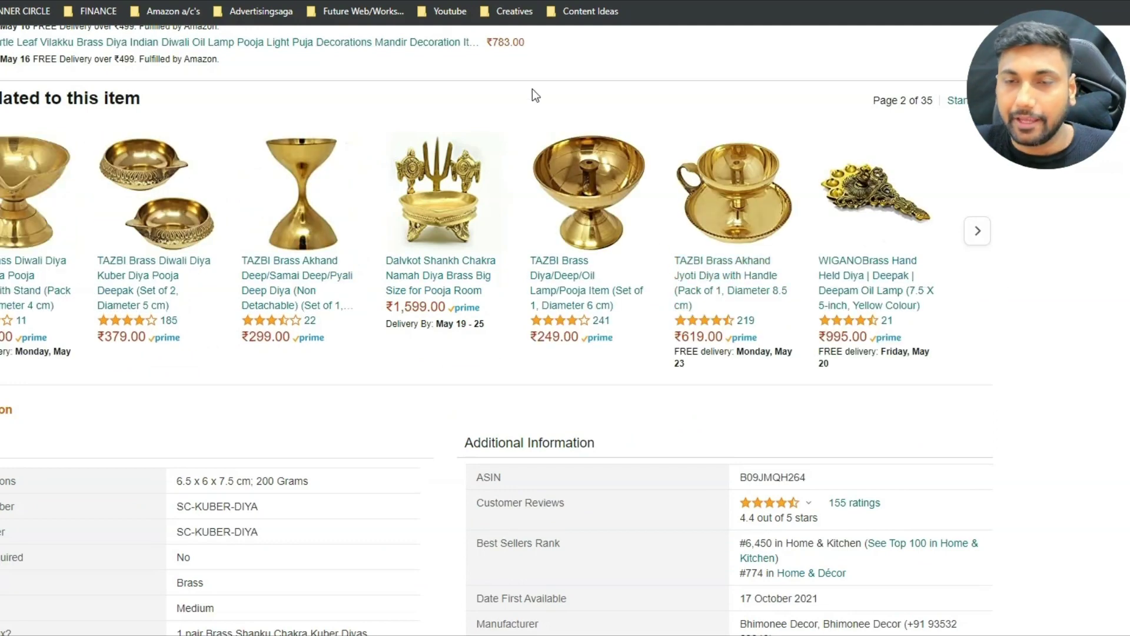
Return to the campaign's product targeting and review the suggested bids of the two targeted ASINs and the remaining campaign sections.
{"action": "key", "text": "alt+Tab"}
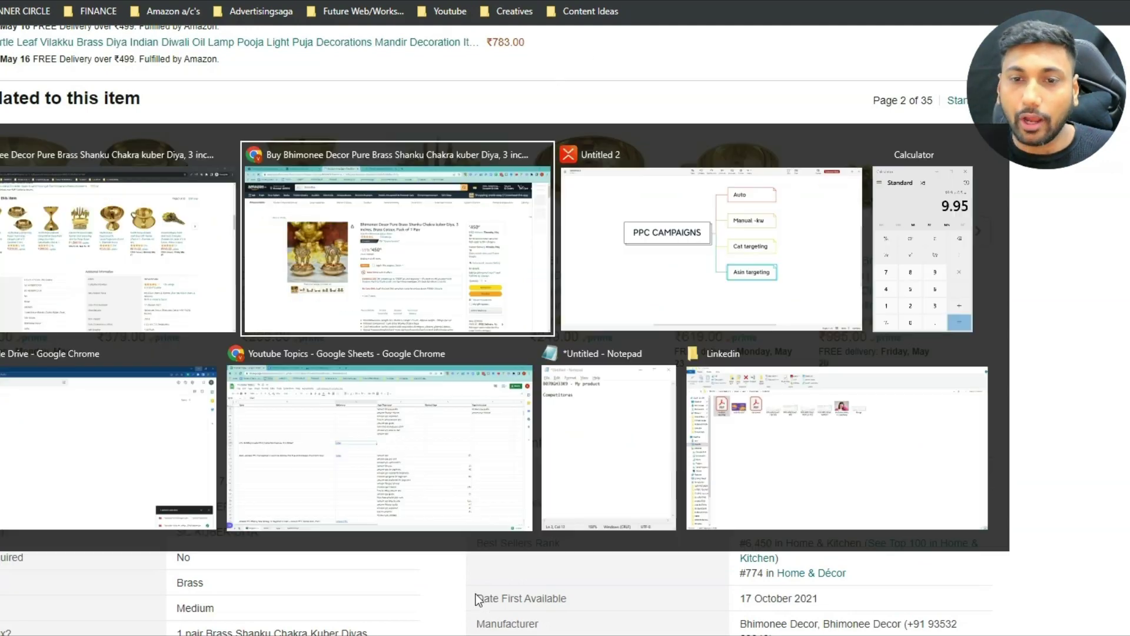
{"action": "key", "text": "alt+Tab"}
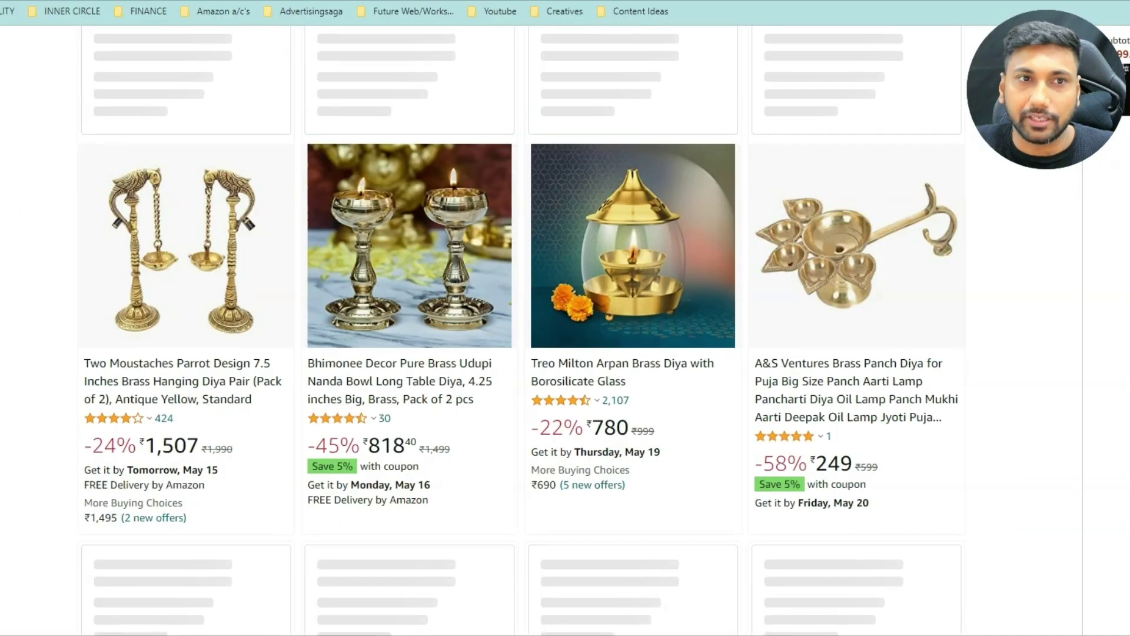
{"action": "key", "text": "alt+Tab"}
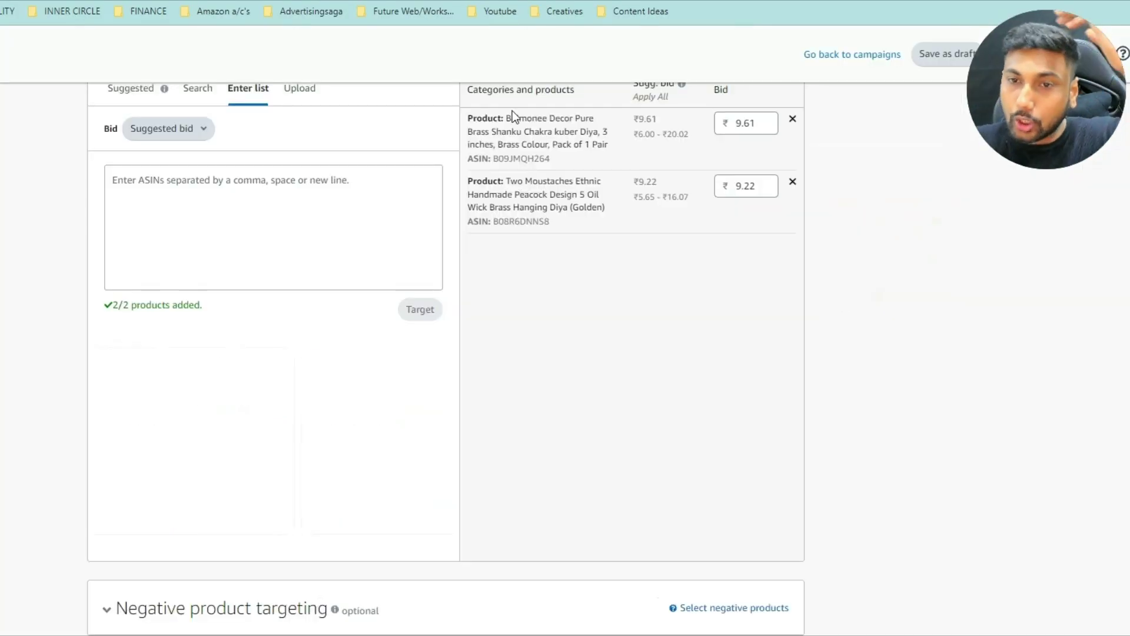
{"action": "scroll", "coordinate": [512, 111], "scroll_direction": "up", "scroll_amount": 1}
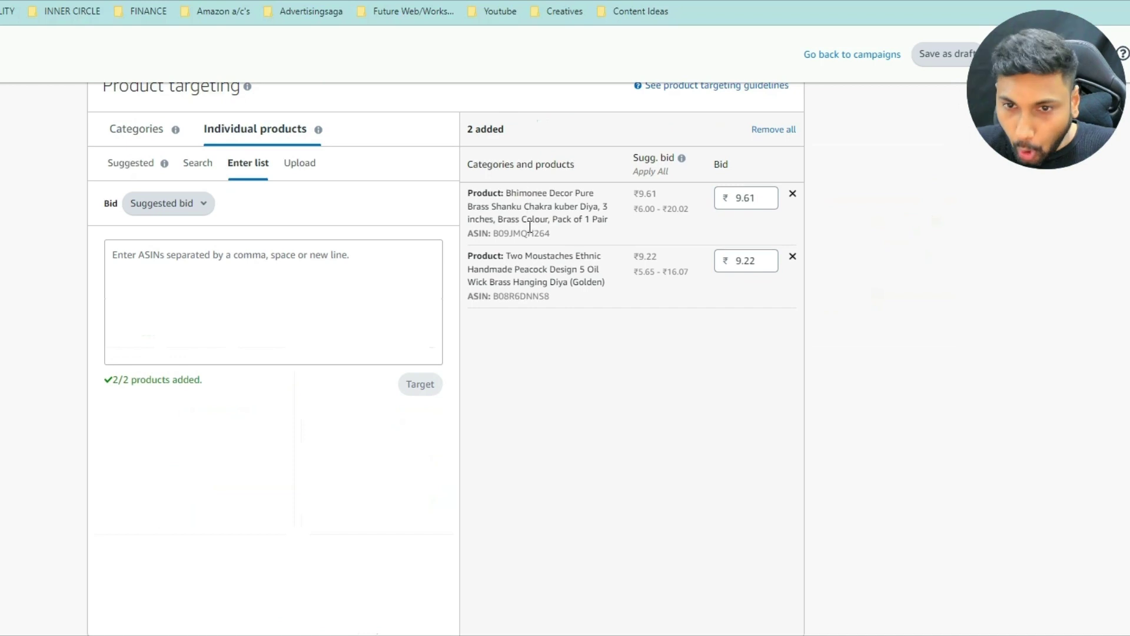
{"action": "left_click", "coordinate": [195, 272]}
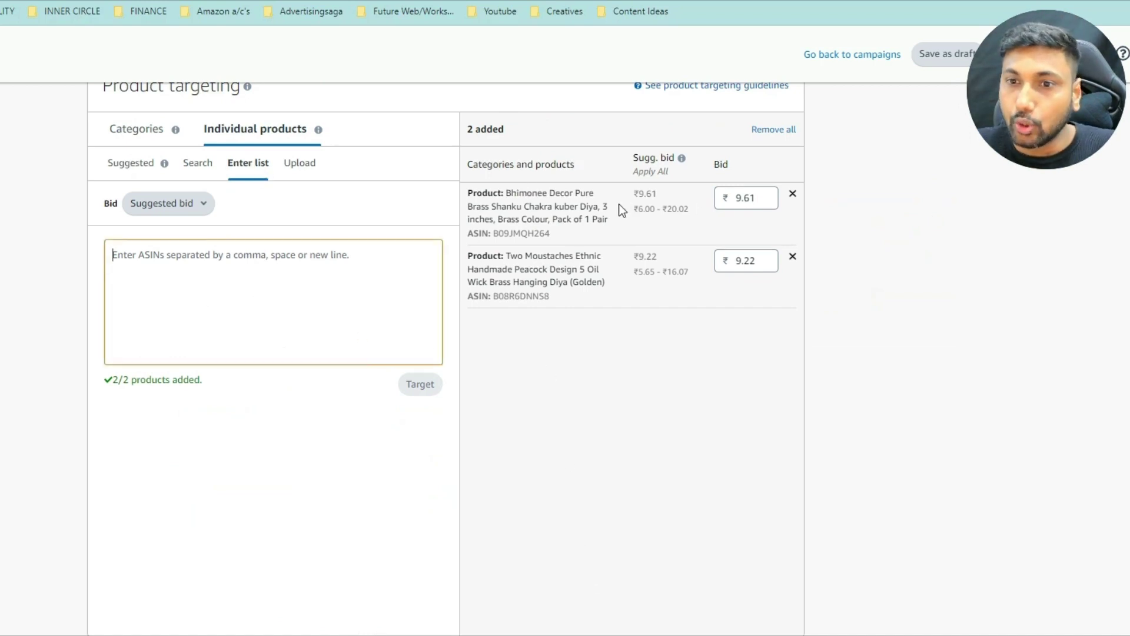
{"action": "left_click_drag", "start_coordinate": [632, 194], "coordinate": [659, 195]}
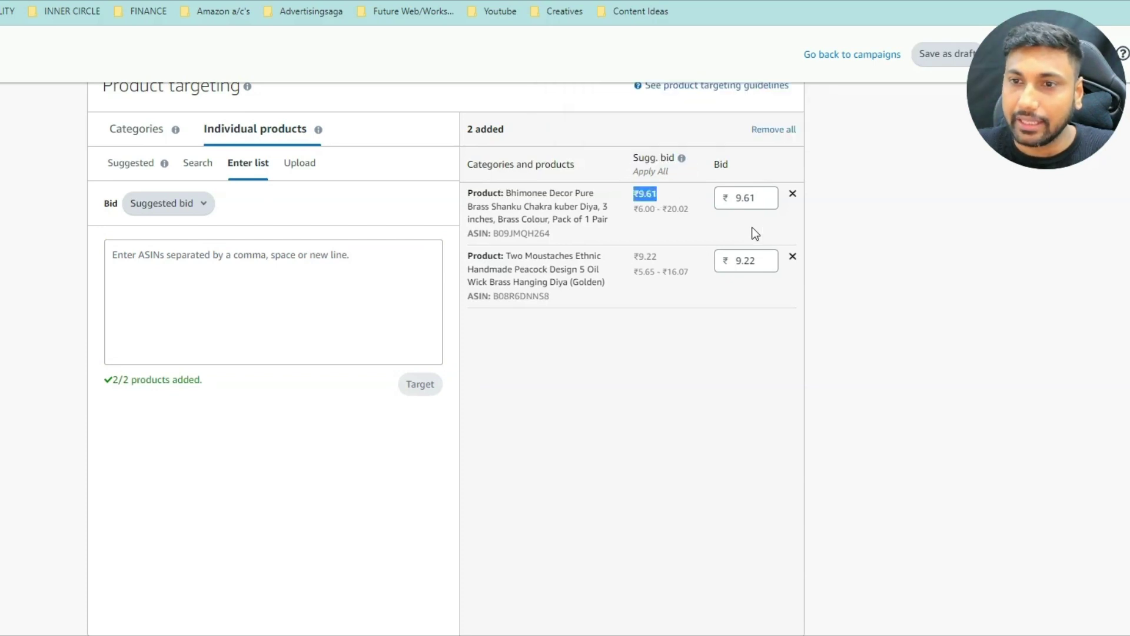
{"action": "scroll", "coordinate": [764, 243], "scroll_direction": "down", "scroll_amount": 4}
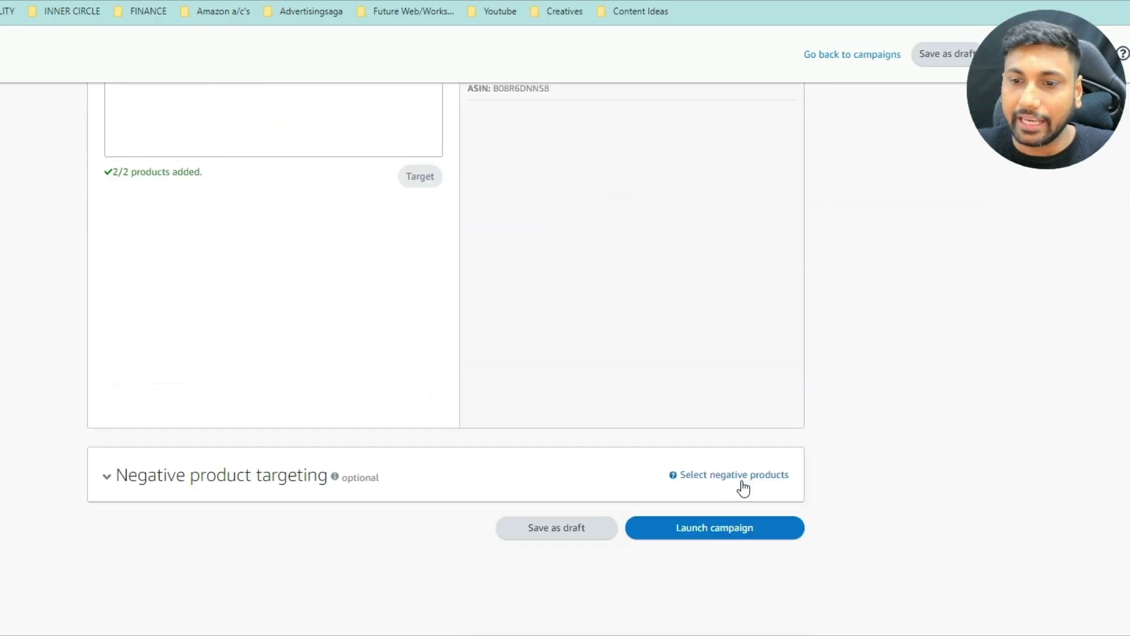